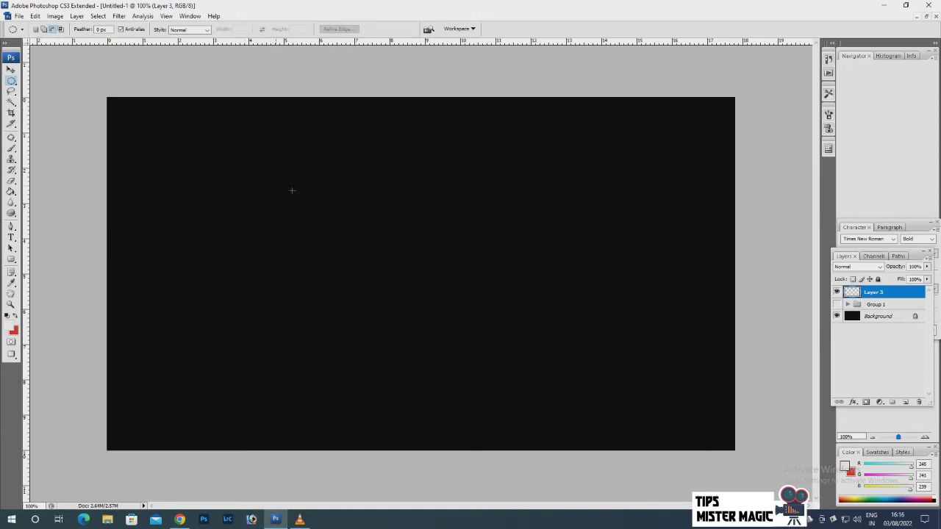
Subtract one circular selection from another to form a crescent, and fill it near-white.
left_click_drag(432, 350, 433, 351)
mouse_move(460, 116)
left_mouse_down()
mouse_move(356, 285)
mouse_move(272, 309)
left_mouse_up()
left_click(11, 191)
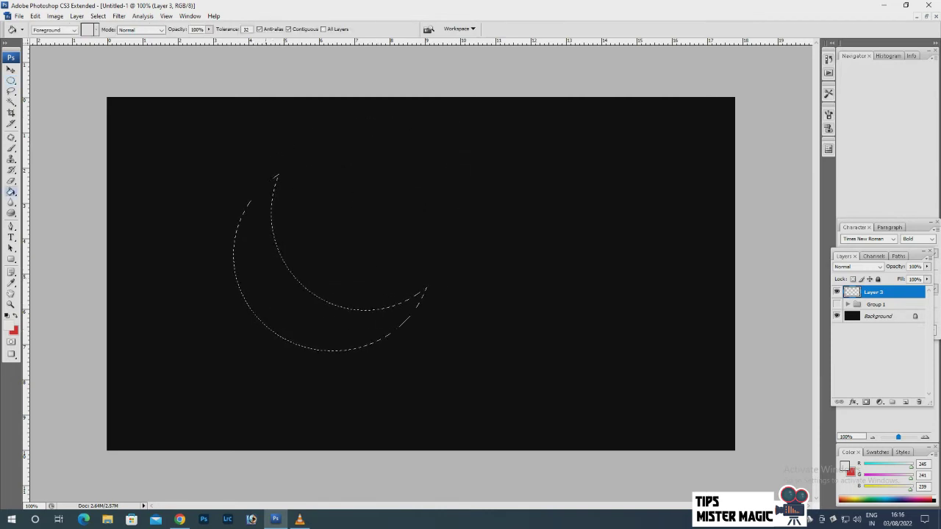
left_click(271, 197)
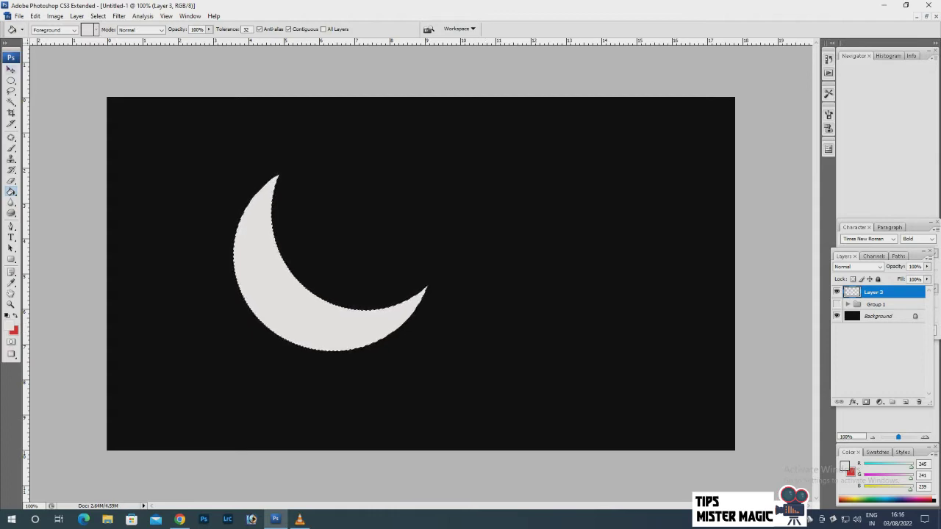
Move the crescent up-left, scale it to about 90.8%, then hide Layer 3.
key("v")
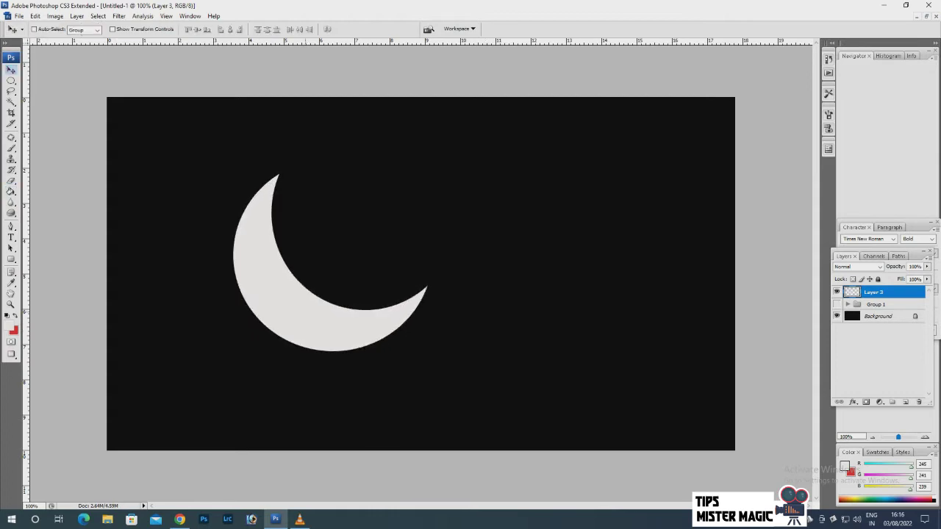
mouse_move(276, 243)
left_mouse_down()
mouse_move(241, 227)
mouse_move(232, 205)
mouse_move(208, 205)
left_mouse_up()
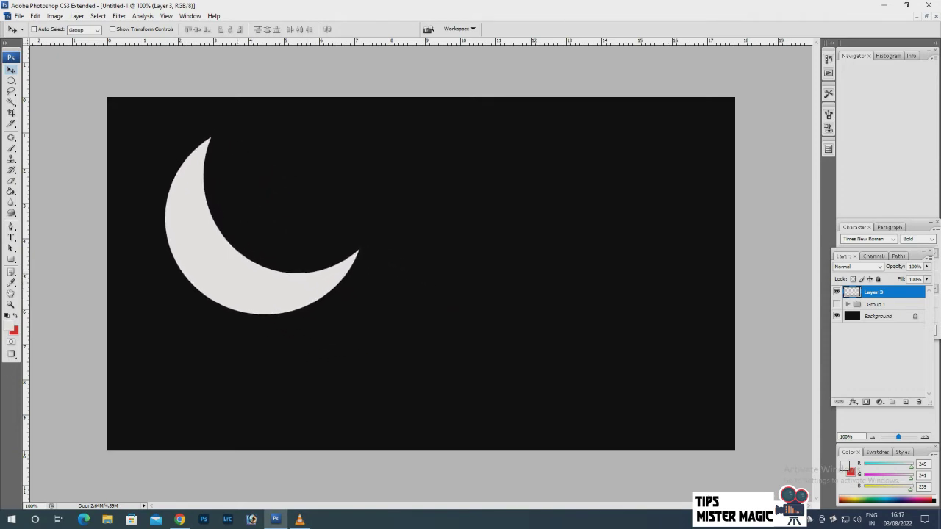
mouse_move(207, 205)
left_mouse_down()
mouse_move(224, 216)
mouse_move(213, 225)
left_mouse_up()
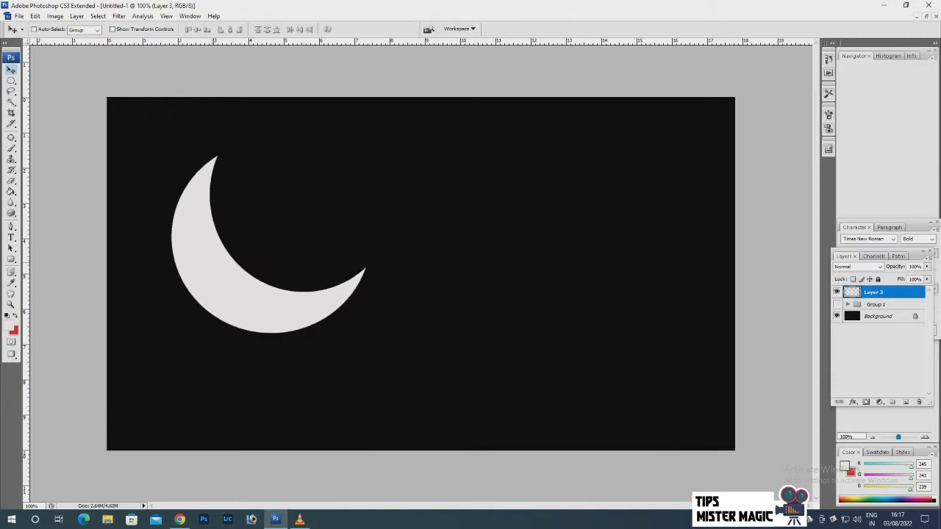
key("ctrl+t")
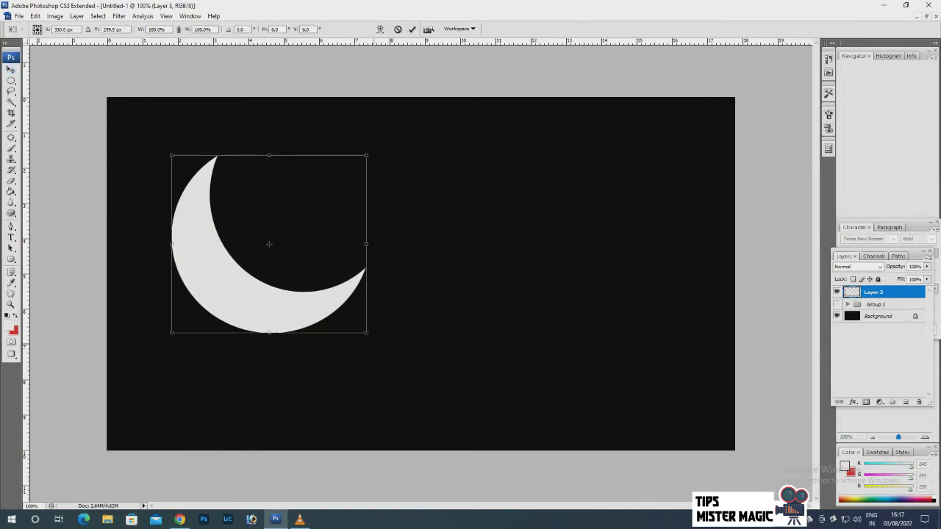
left_click_drag(366, 332, 349, 317)
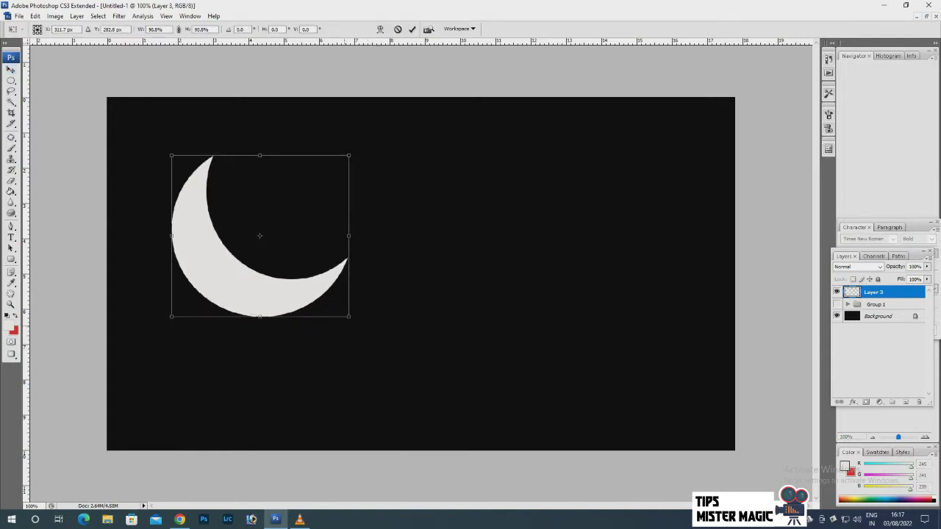
key("Return")
left_click_drag(221, 280, 200, 260)
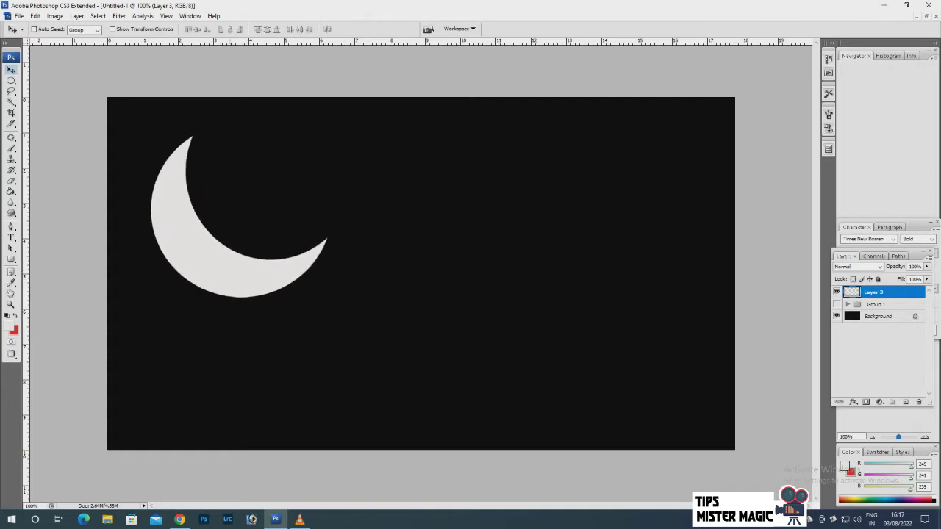
left_click(836, 292)
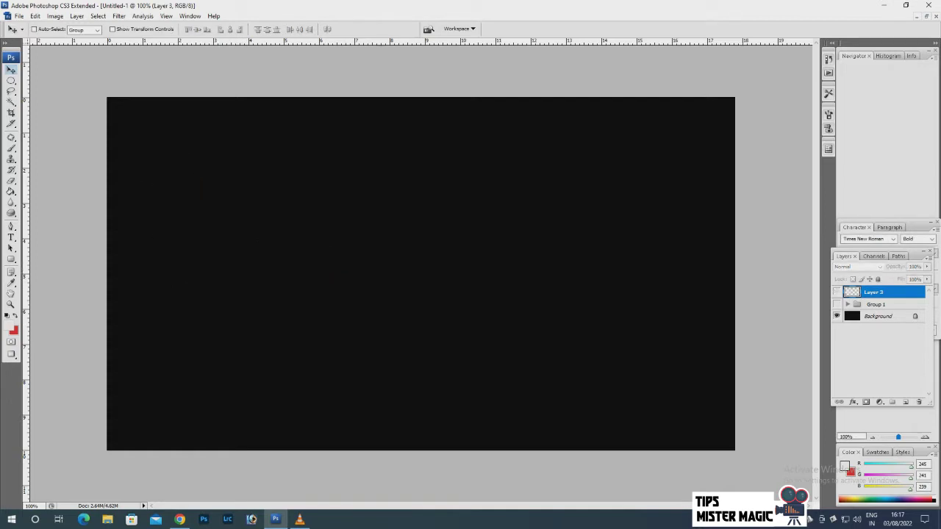
On a new Layer 4, select six circles of varying sizes clustered around the canvas centre.
key("ctrl+shift+alt+n")
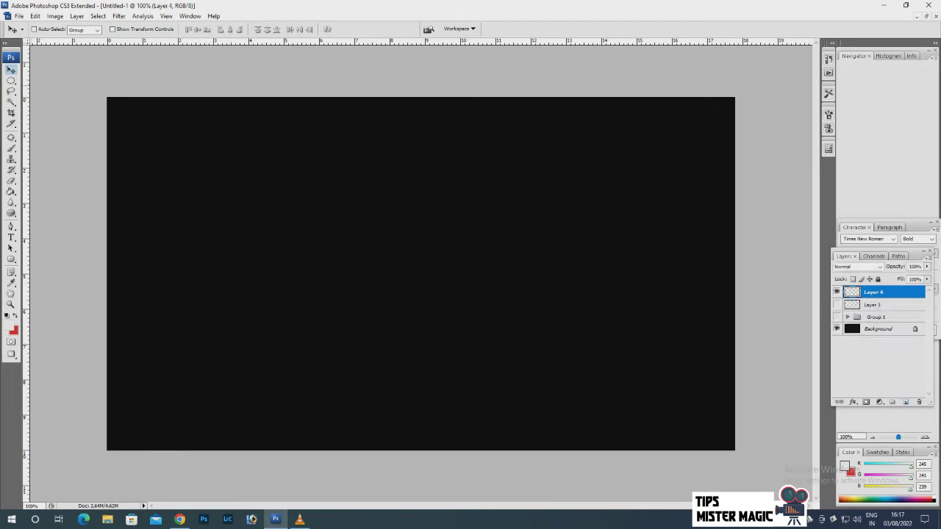
key("m")
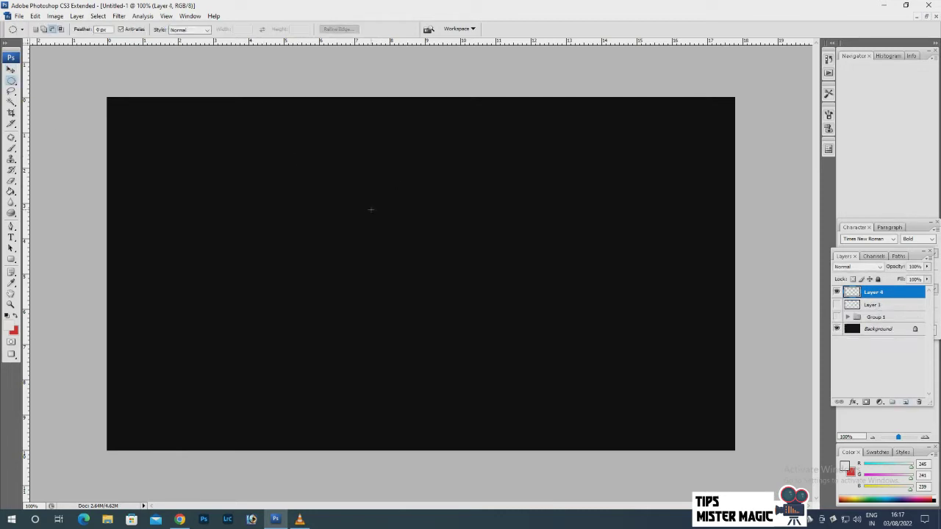
left_click_drag(286, 166, 423, 309)
left_click_drag(421, 160, 457, 194)
left_click_drag(478, 251, 496, 269)
left_click_drag(427, 278, 501, 356)
left_click_drag(352, 321, 428, 399)
left_click_drag(255, 293, 336, 387)
key("ctrl+z")
left_click_drag(289, 365, 332, 412)
Fill all six selected circles with dark red.
left_click(11, 328)
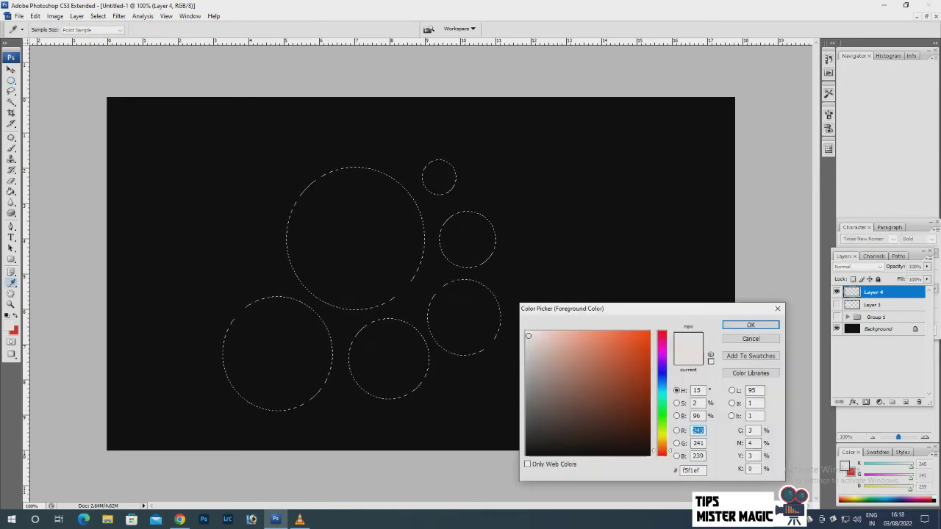
left_click(661, 332)
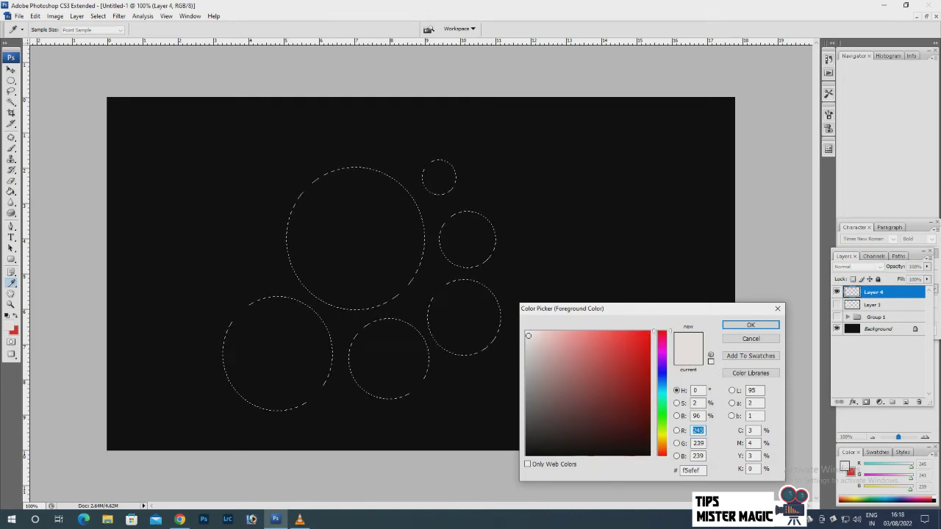
left_click(650, 392)
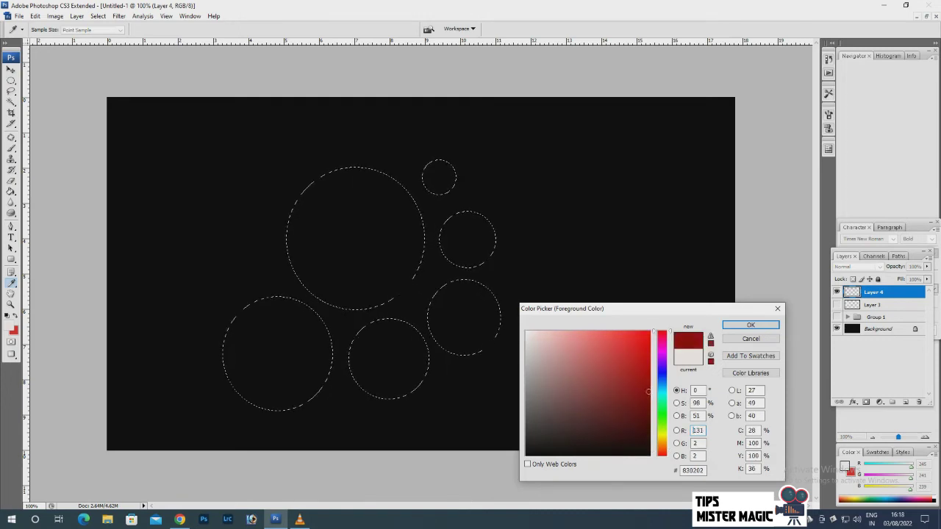
key("Return")
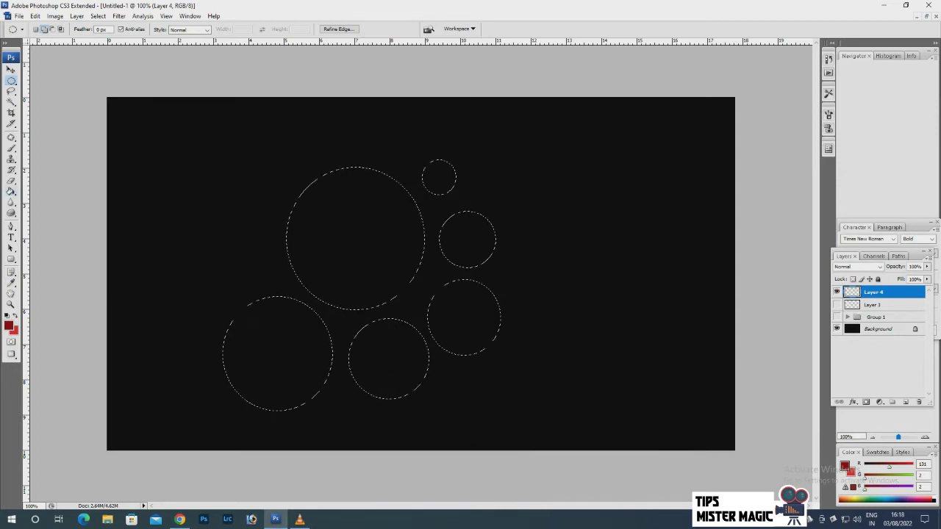
key("g")
key("alt+BackSpace")
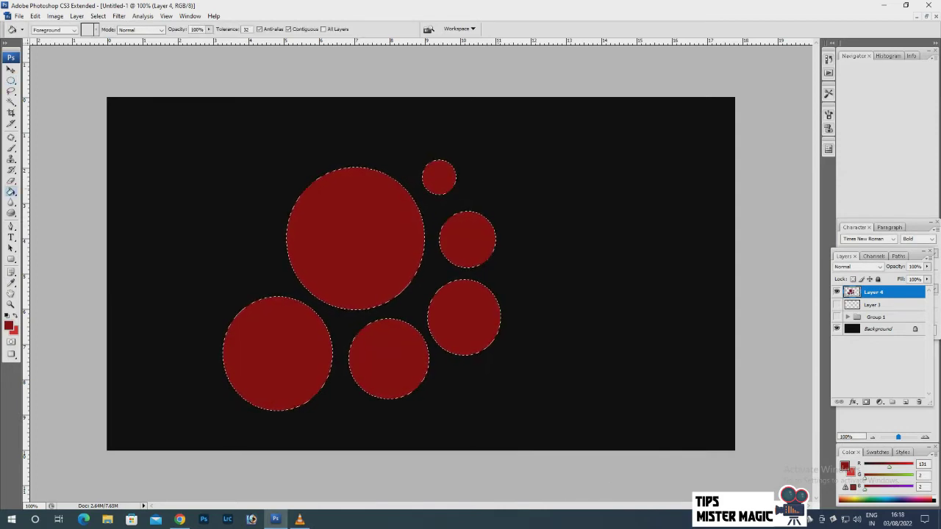
Fill the lower-left circle brighter red and the bottom-middle circle lighter red.
key("i")
left_click(8, 326)
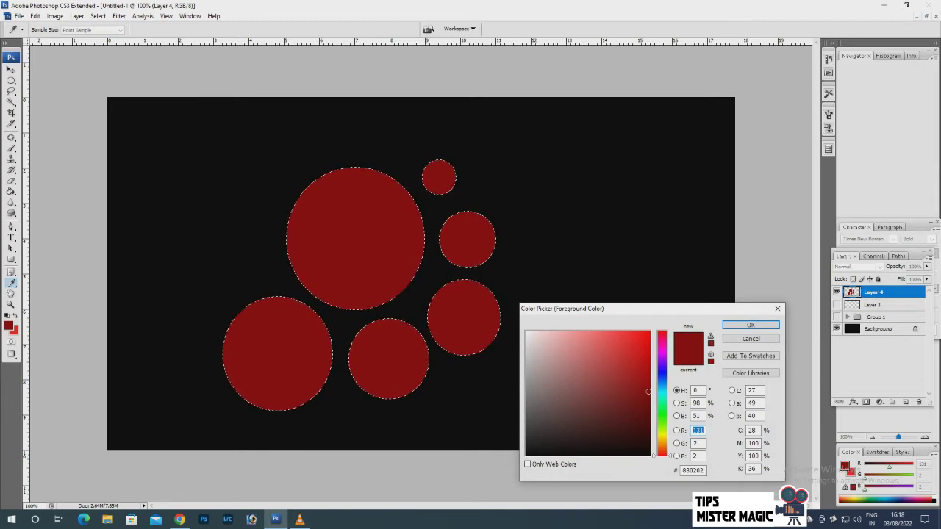
key("Return")
key("g")
left_click(278, 353)
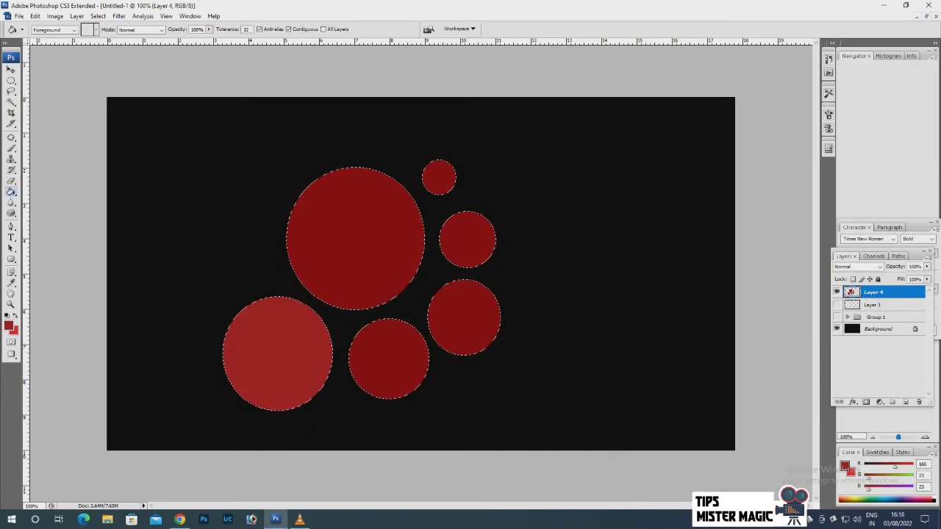
key("i")
left_click(8, 326)
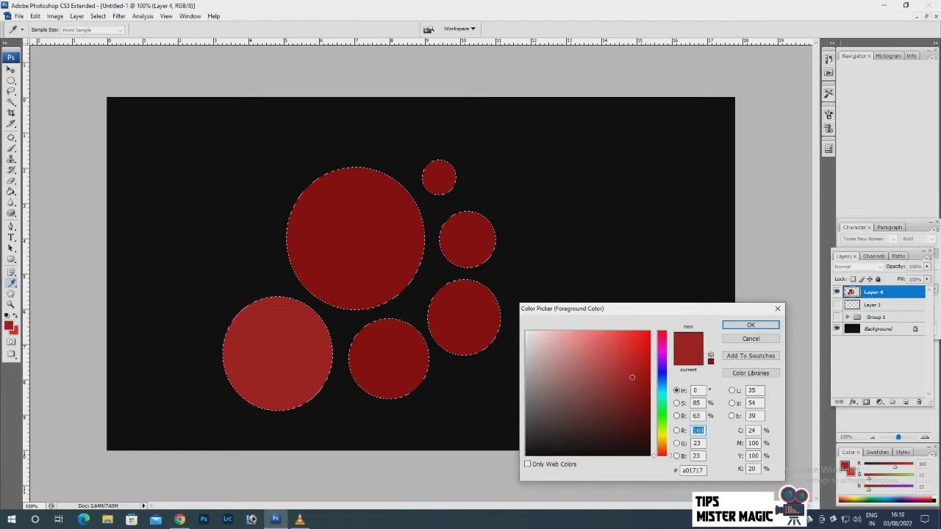
left_click(612, 363)
left_click(750, 325)
key("g")
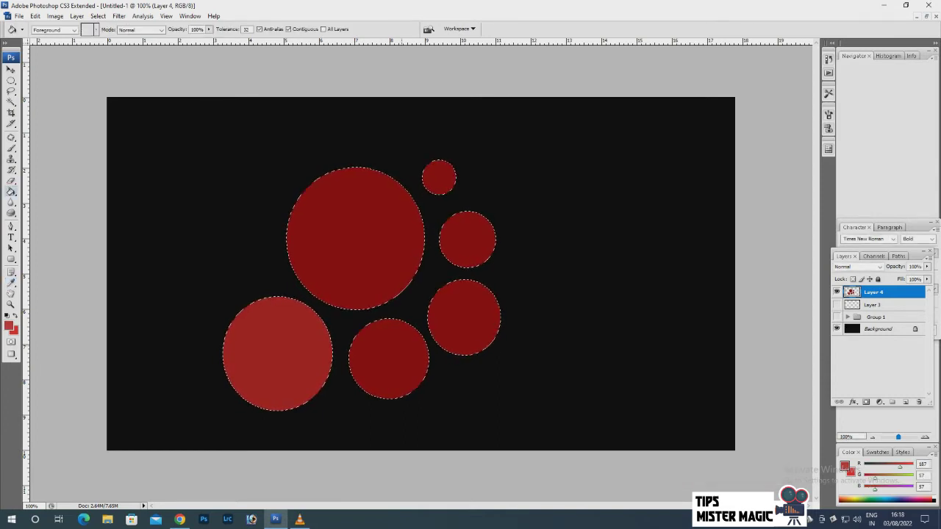
left_click(388, 359)
Fill the lower-right circle an even lighter red and the right-middle circle paler red.
key("i")
left_click(8, 326)
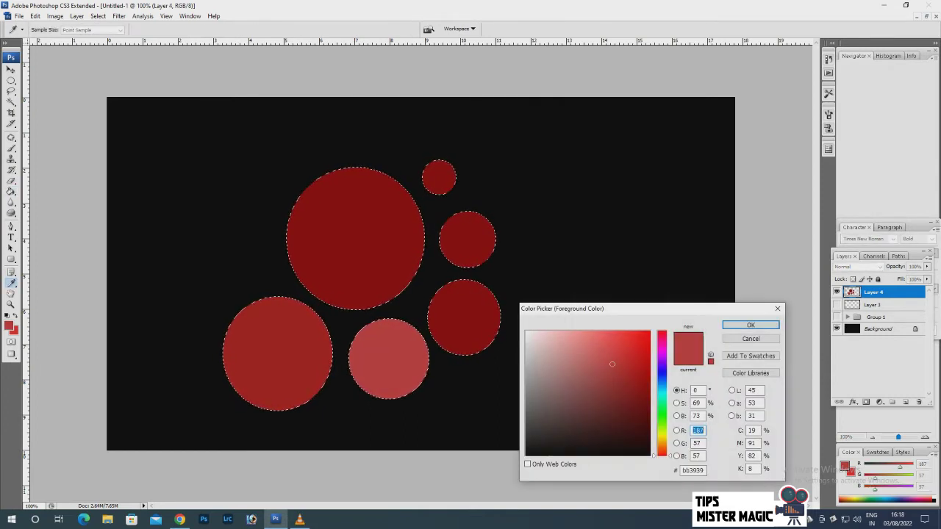
left_click(595, 353)
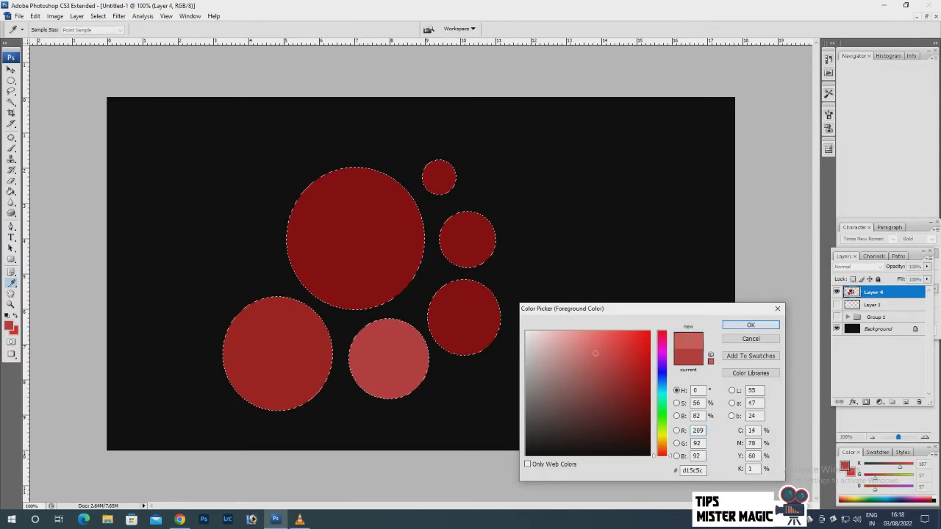
left_click(750, 325)
key("g")
left_click(463, 317)
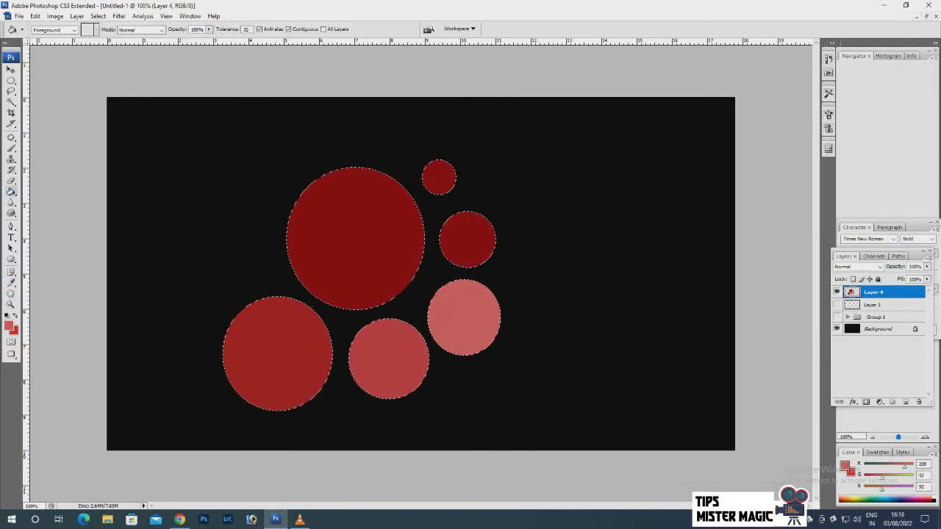
key("i")
left_click(8, 326)
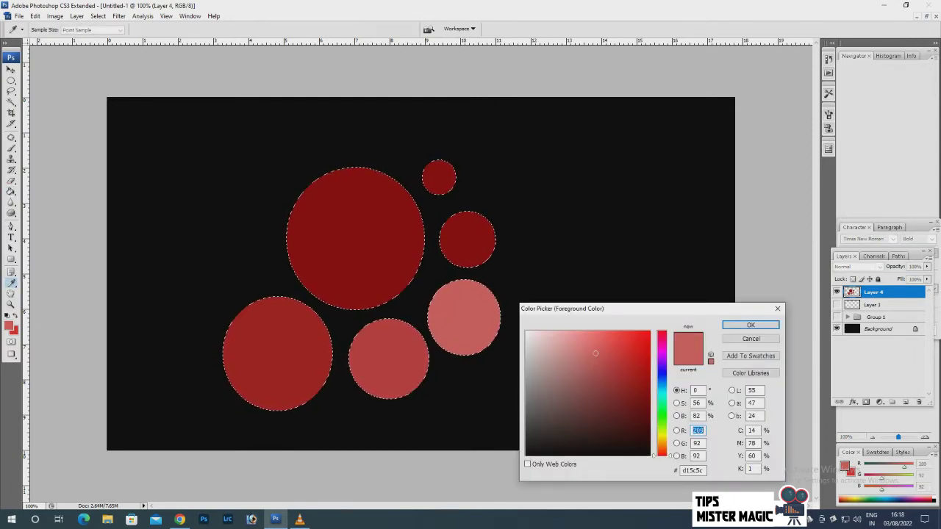
left_click(579, 342)
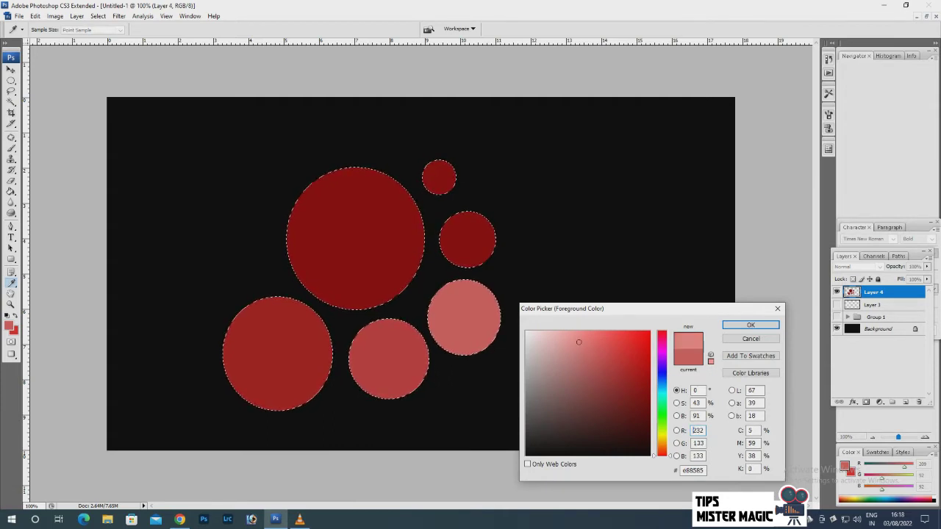
left_click(751, 325)
key("g")
left_click(468, 239)
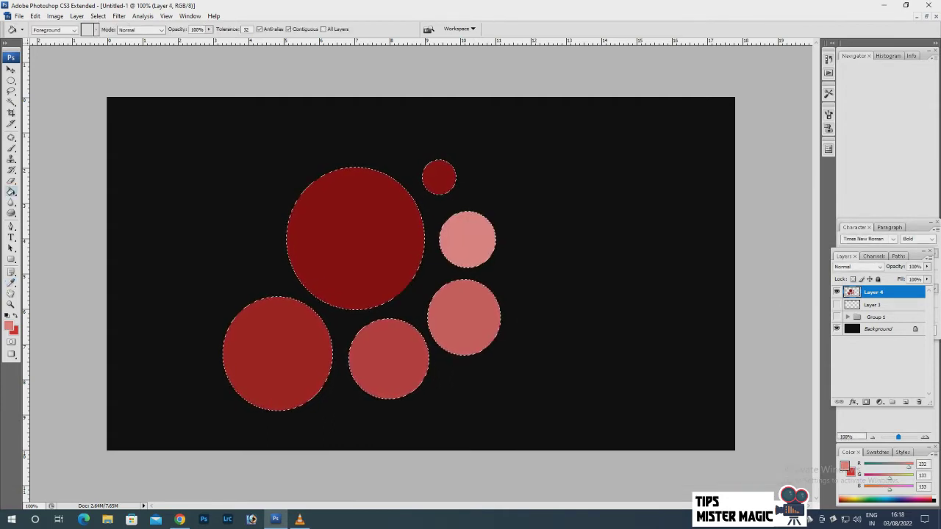
Fill the small top circle light pink and deselect the circles.
key("i")
left_click(8, 325)
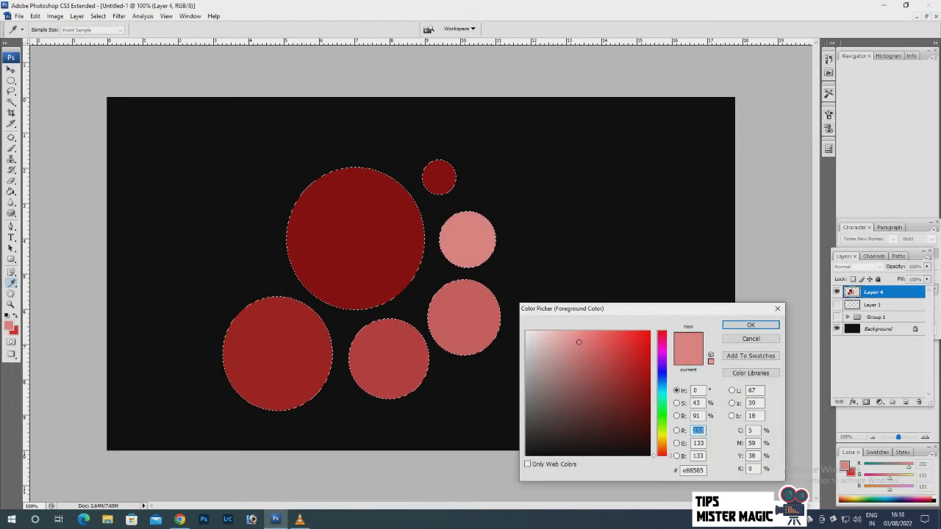
left_click(562, 333)
left_click(751, 325)
key("g")
left_click(439, 177)
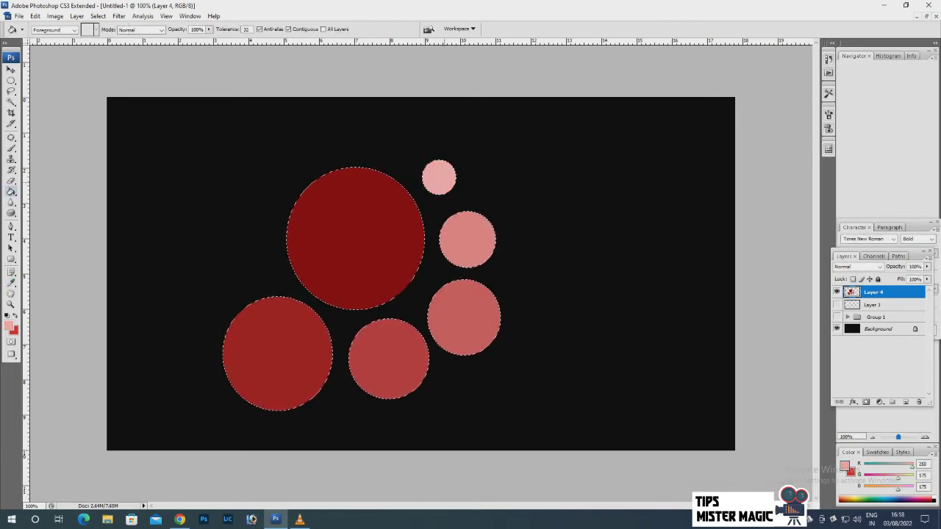
key("v")
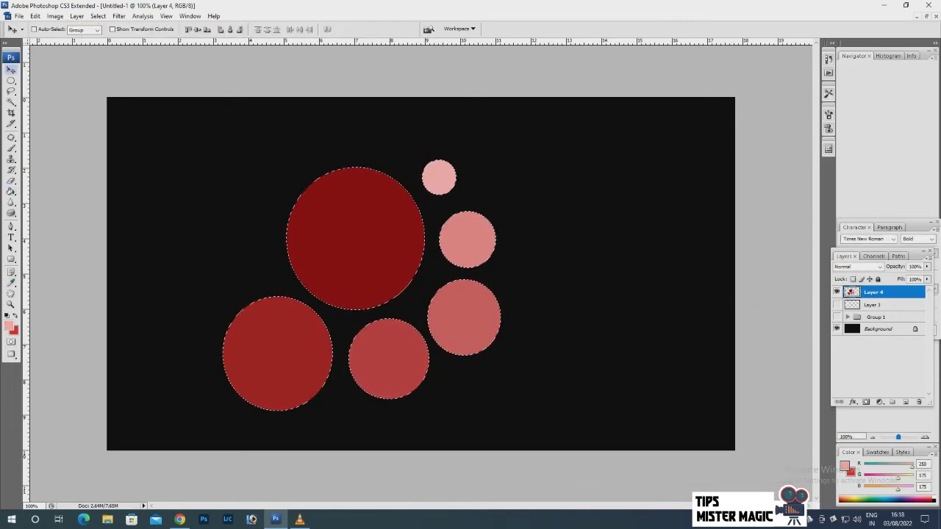
key("ctrl+d")
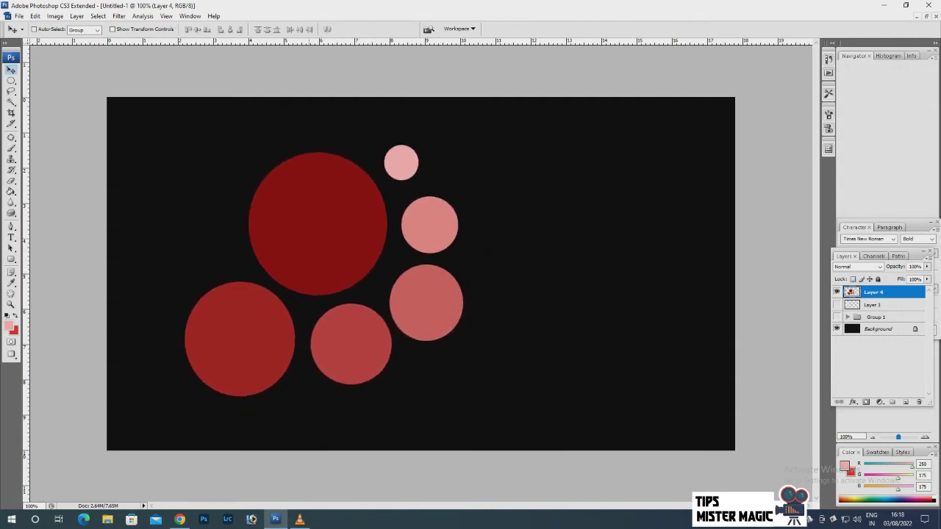
Hide Layer 4 and draw a ring-shaped selection from two overlapping circles.
key("m")
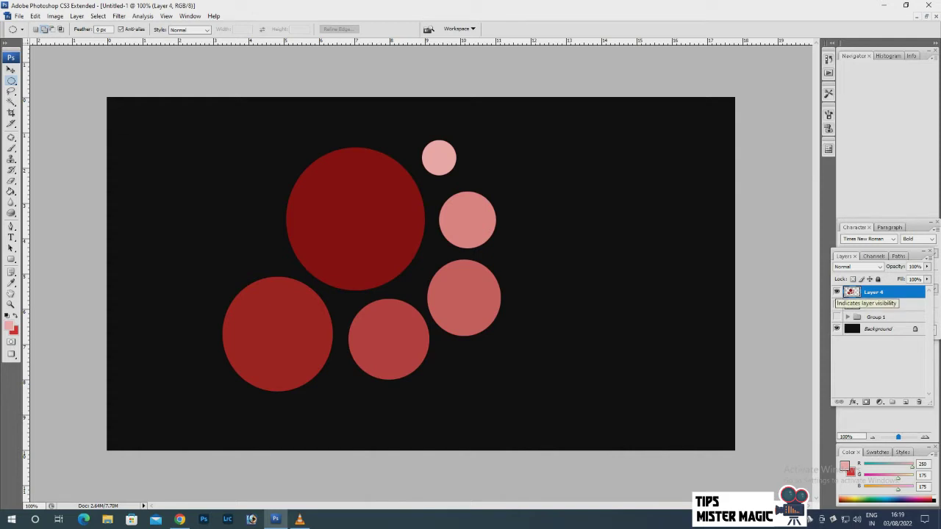
left_click(836, 292)
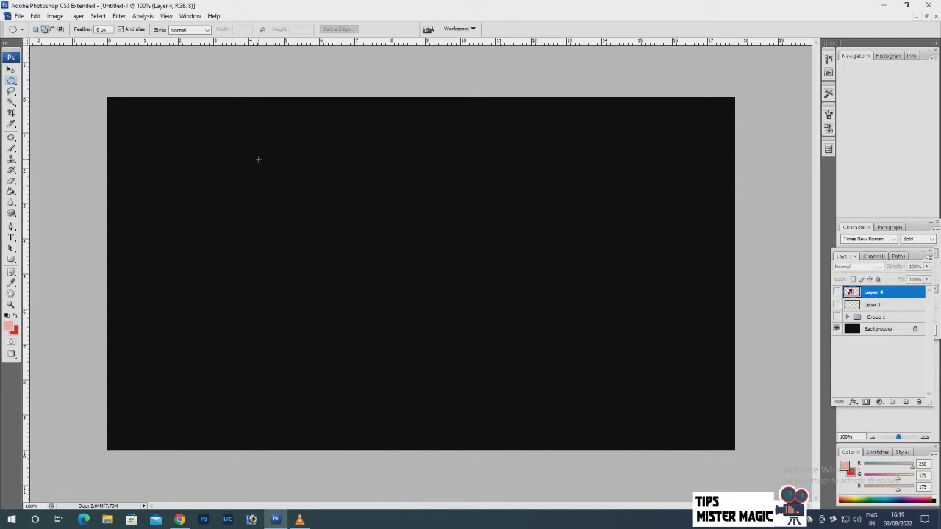
left_click_drag(273, 178, 392, 305)
left_click_drag(392, 305, 393, 305)
left_click_drag(264, 174, 372, 285)
key("ctrl+alt+z")
Fill the ring with pale pink #e4d1d1 on a new Layer 5.
key("g")
left_click(8, 325)
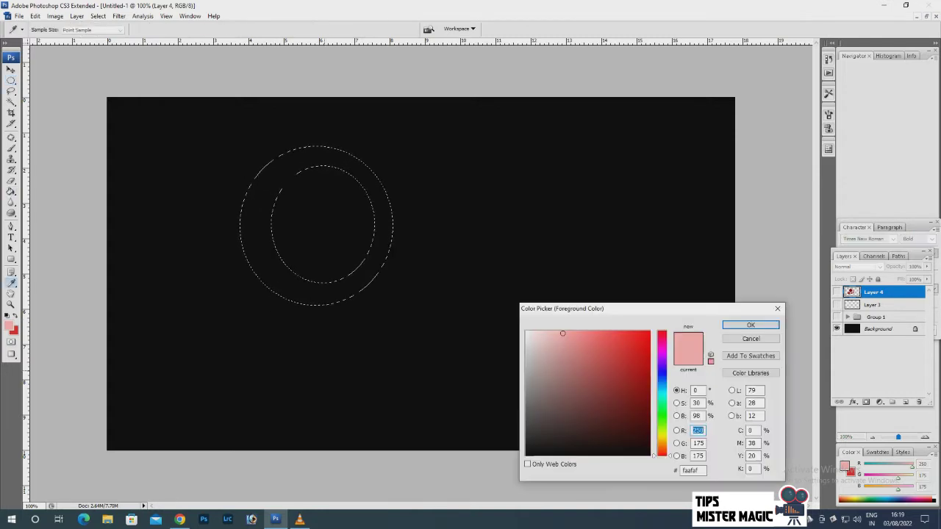
left_click_drag(562, 333, 535, 344)
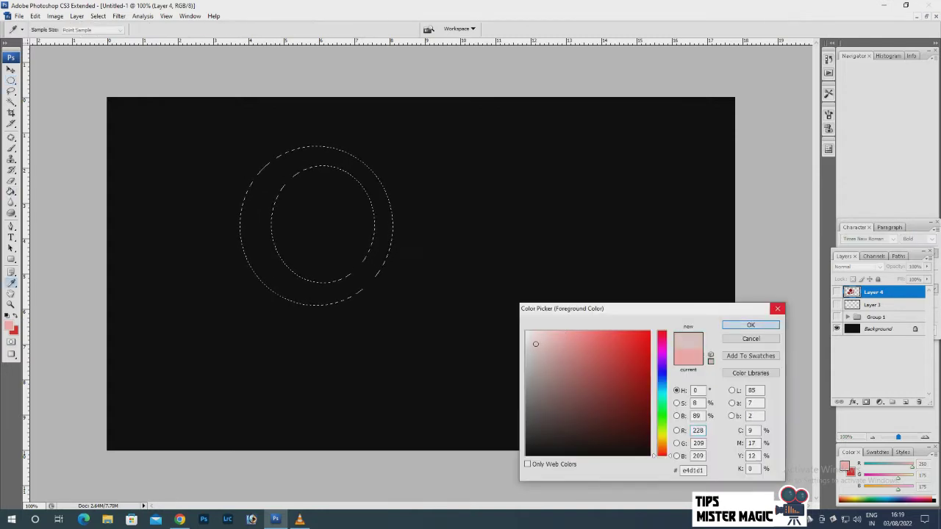
left_click(751, 325)
left_click(382, 236)
left_click(464, 195)
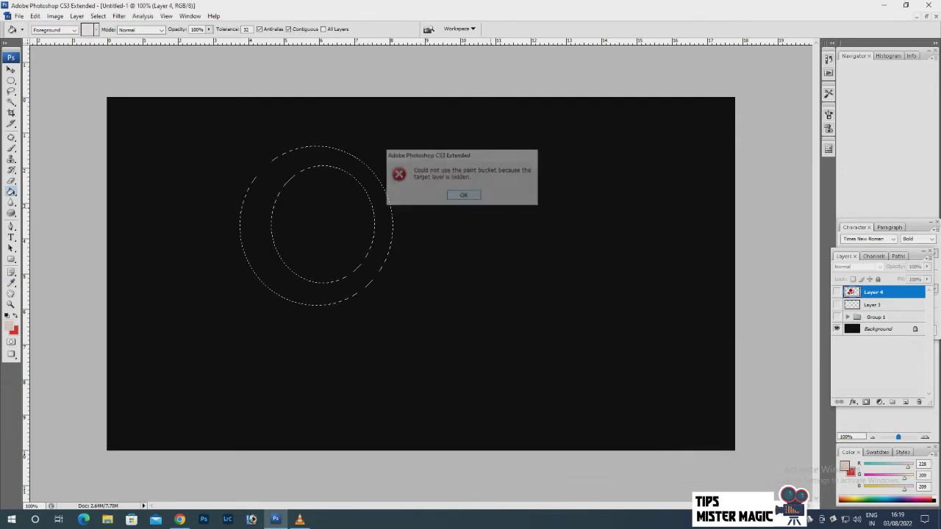
left_click(905, 402)
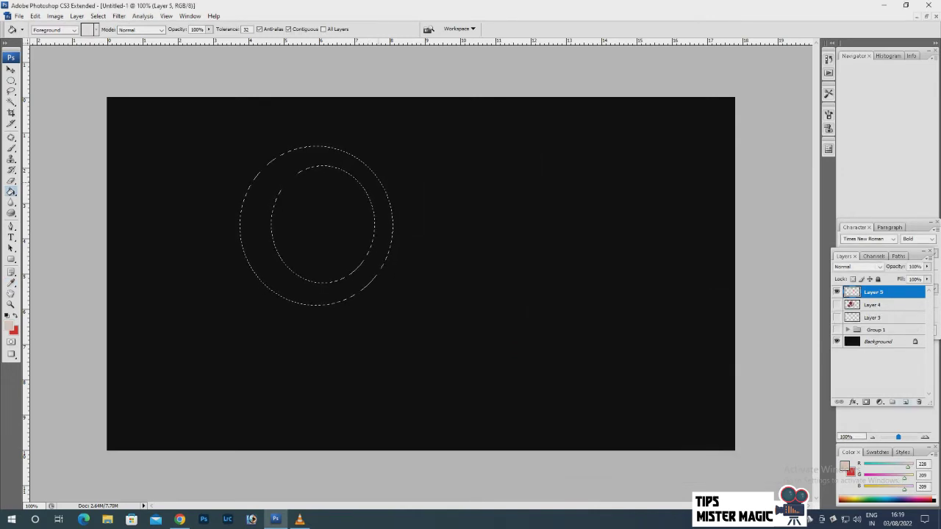
left_click(271, 177)
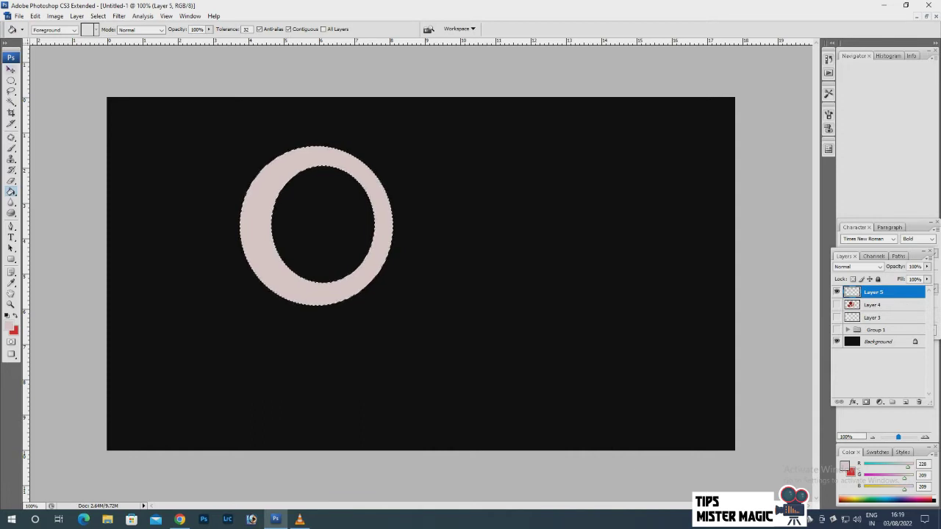
Deselect the pink ring and move it left of the canvas centre.
key("ctrl+d")
key("v")
left_click_drag(257, 221, 248, 280)
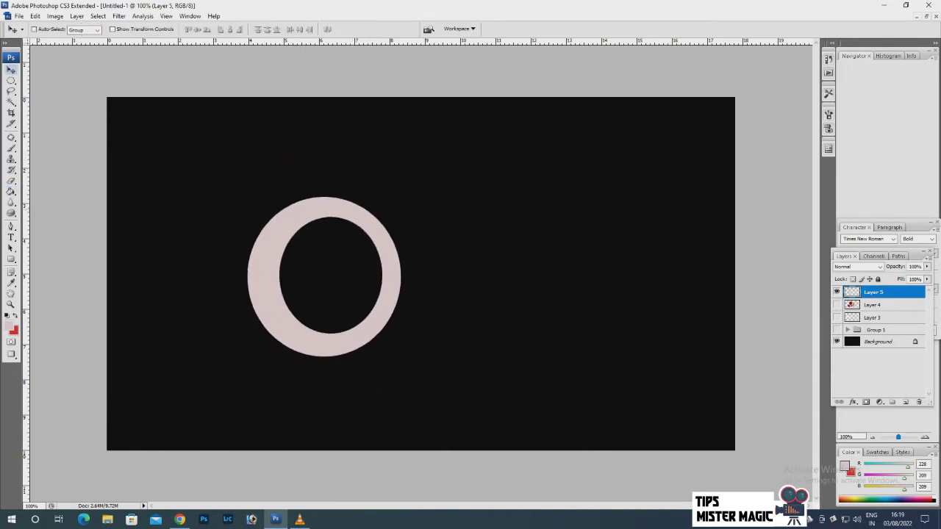
left_click_drag(308, 284, 259, 276)
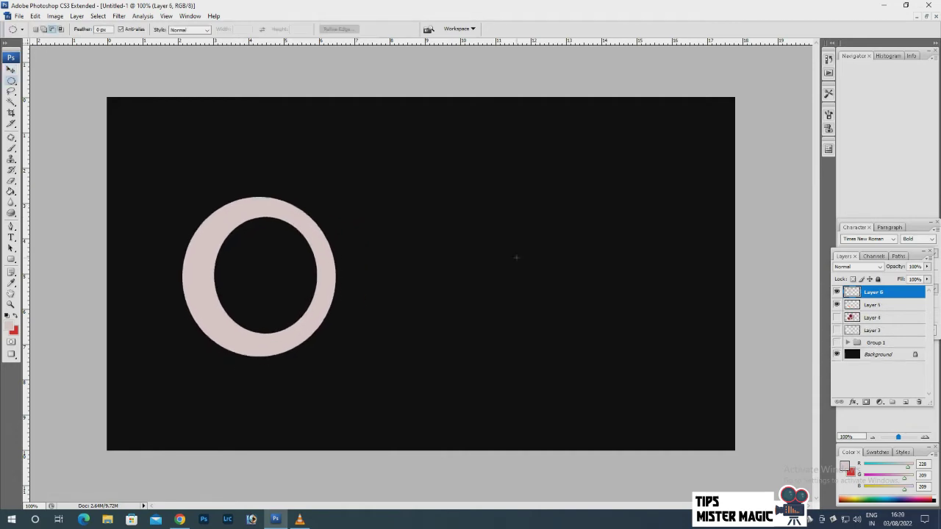
On a new layer, select a small circle right of the ring and choose orange #f1a20a.
key("ctrl+shift+alt+n")
key("m")
left_click_drag(491, 235, 537, 279)
left_click(11, 329)
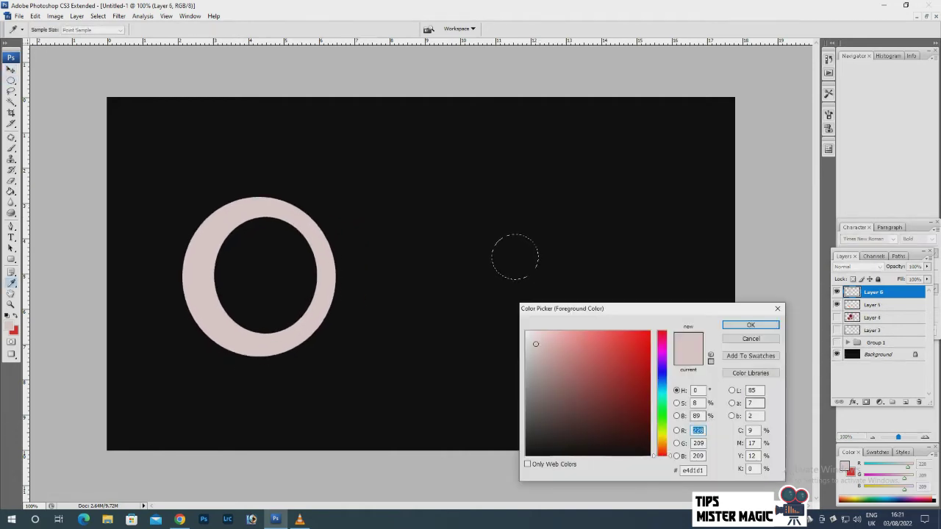
left_click(661, 437)
left_click(645, 337)
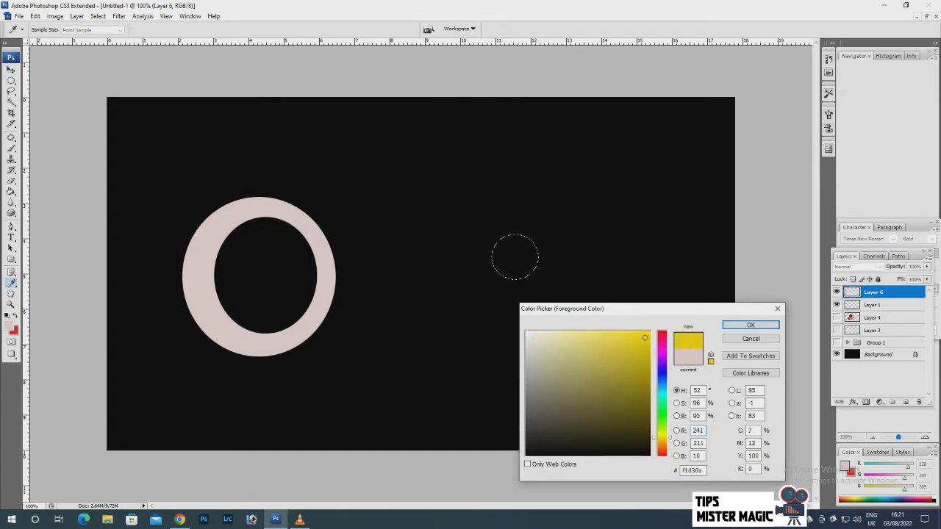
left_click(662, 442)
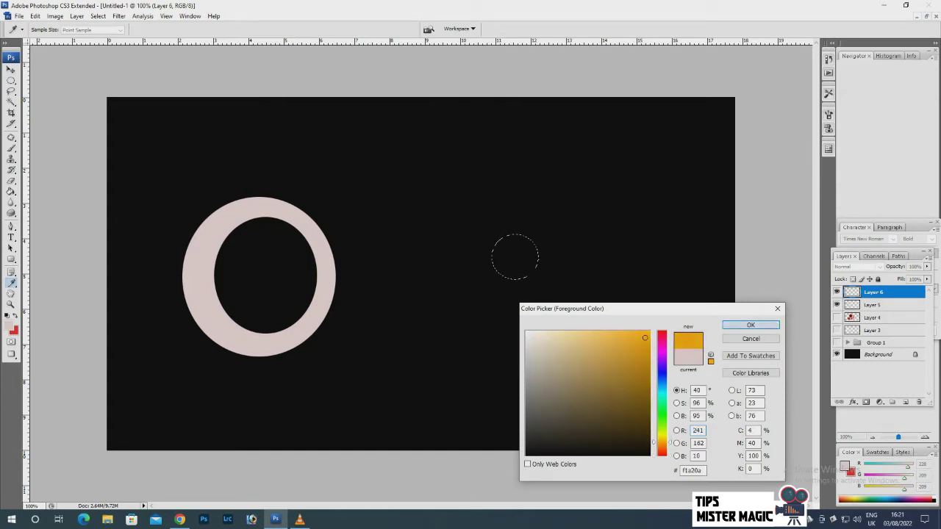
left_click(751, 325)
Fill the small circle with orange and zoom the canvas to 200%.
left_click(11, 191)
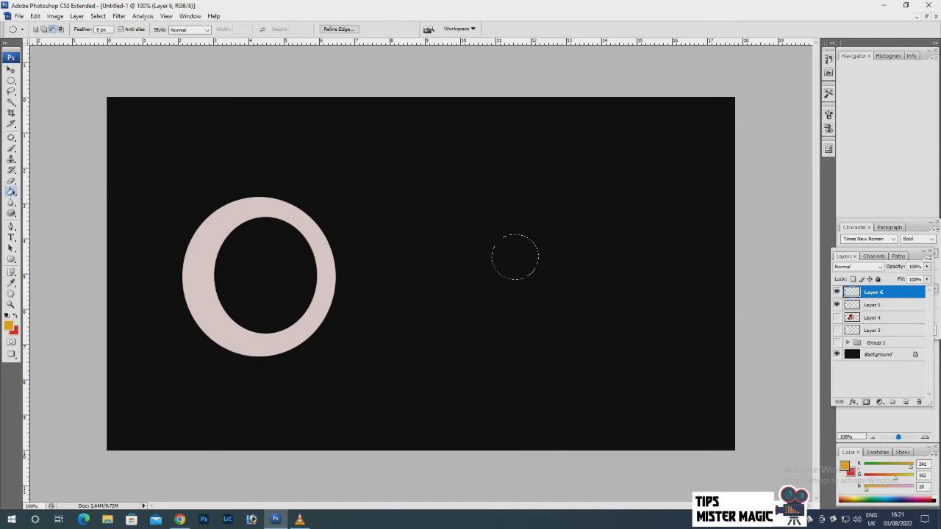
left_click(515, 257)
key("ctrl+plus")
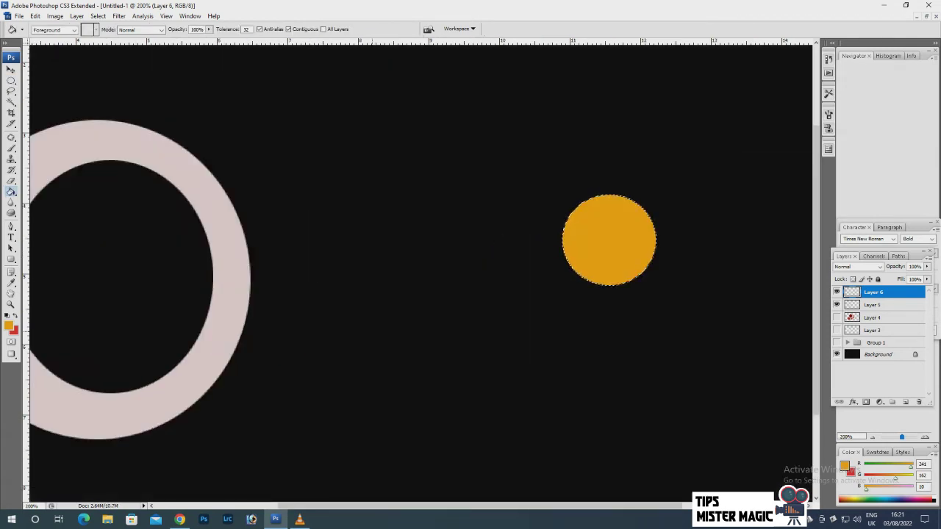
key("i")
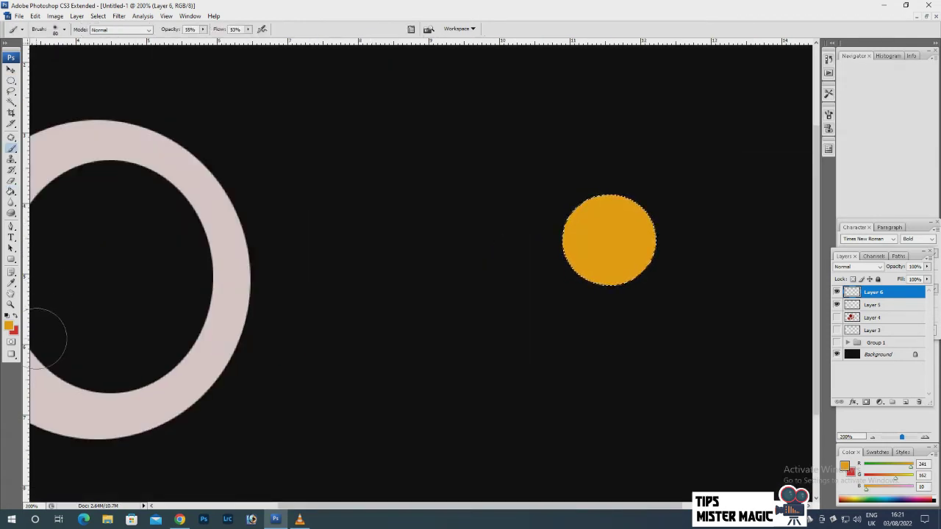
left_click(9, 326)
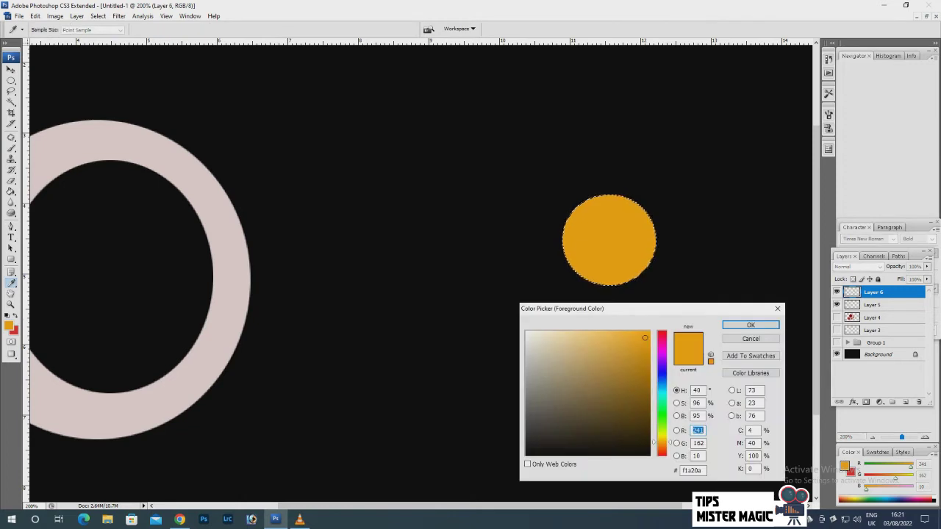
Pick a slightly darker orange and brush it over the orange disc at 100% opacity.
type("146")
left_click(751, 325)
key("b")
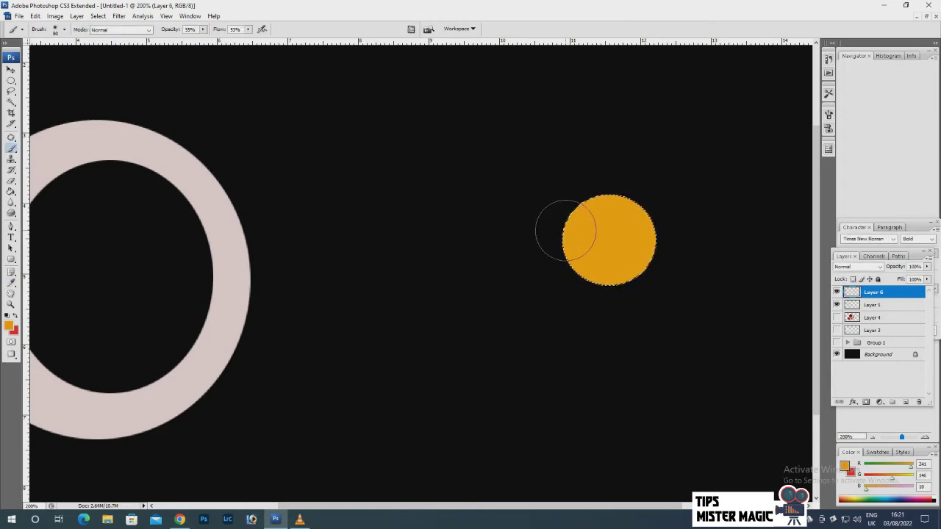
key("bracketleft")
key("bracketleft")
key("bracketleft")
left_click(247, 29)
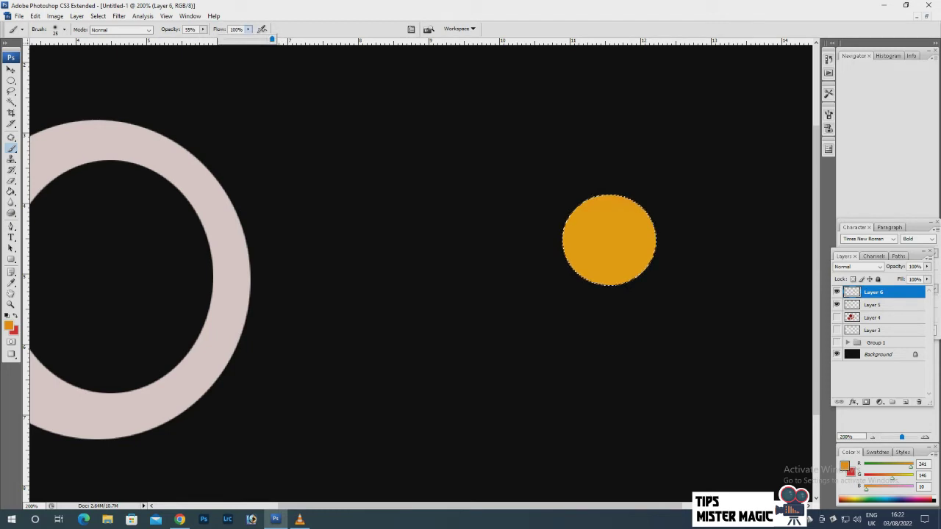
key("0")
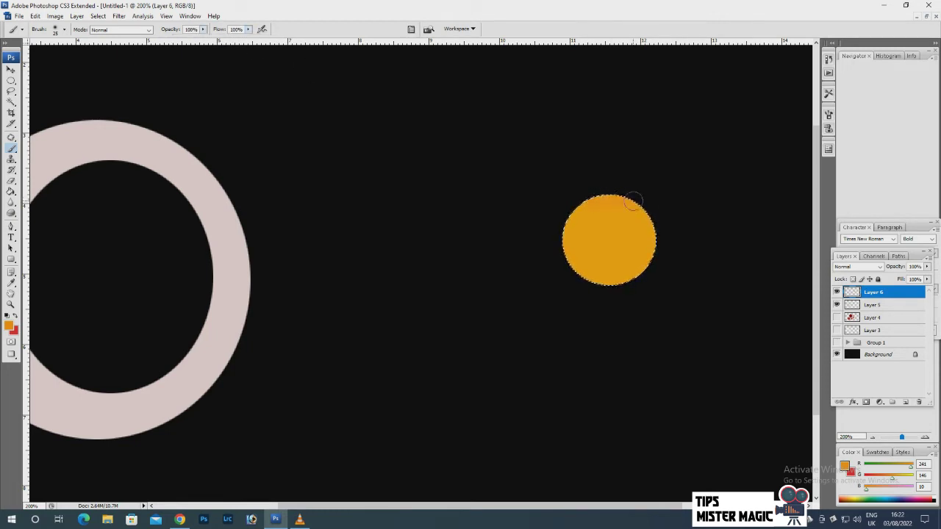
mouse_move(614, 282)
left_mouse_down()
mouse_move(592, 218)
mouse_move(615, 210)
mouse_move(630, 238)
mouse_move(608, 259)
left_mouse_up()
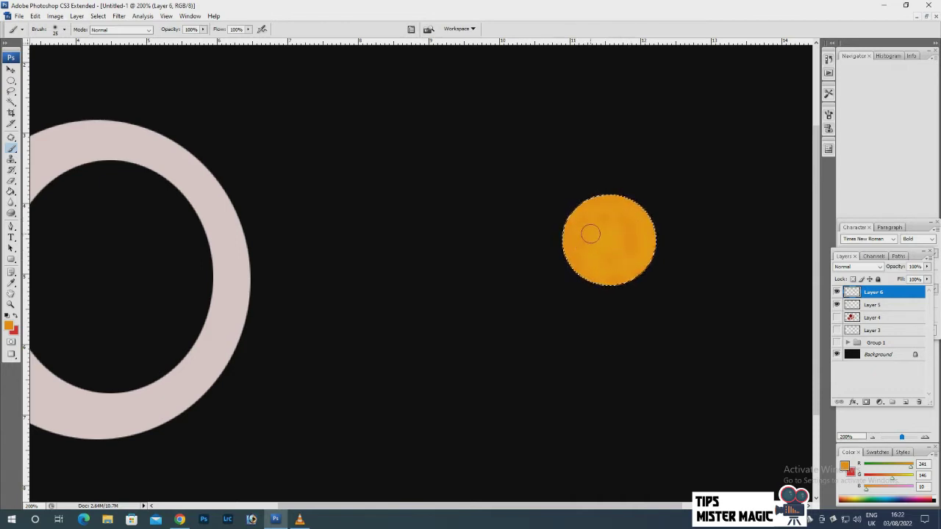
mouse_move(590, 234)
left_mouse_down()
mouse_move(609, 231)
mouse_move(596, 263)
mouse_move(631, 261)
left_mouse_up()
Set the foreground to bright yellow fff600 and dab a highlight on the orange circle.
left_click(11, 283)
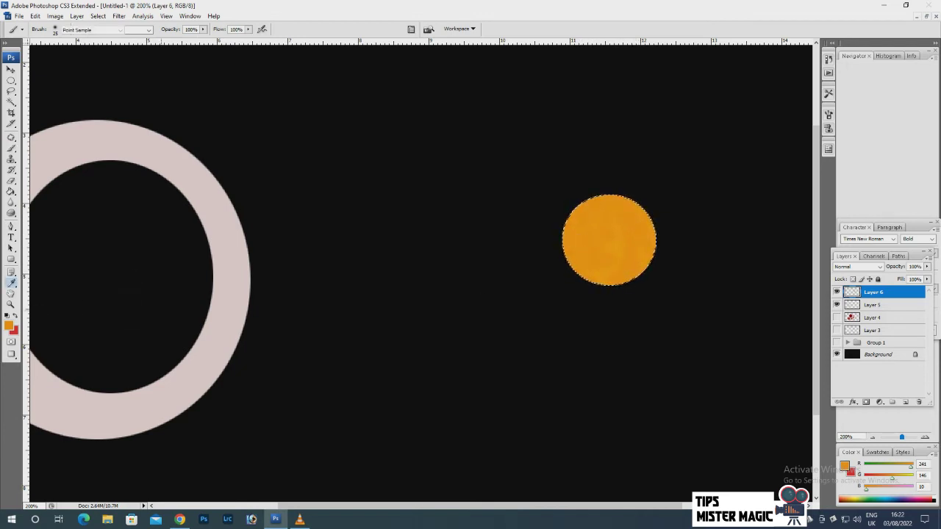
left_click(9, 325)
left_click_drag(662, 443, 662, 439)
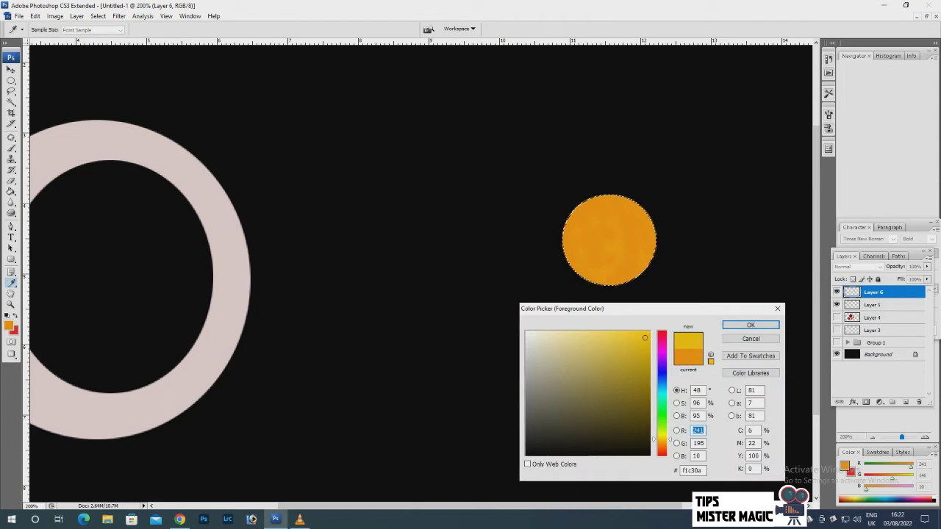
left_click_drag(645, 337, 649, 332)
left_click_drag(653, 439, 653, 434)
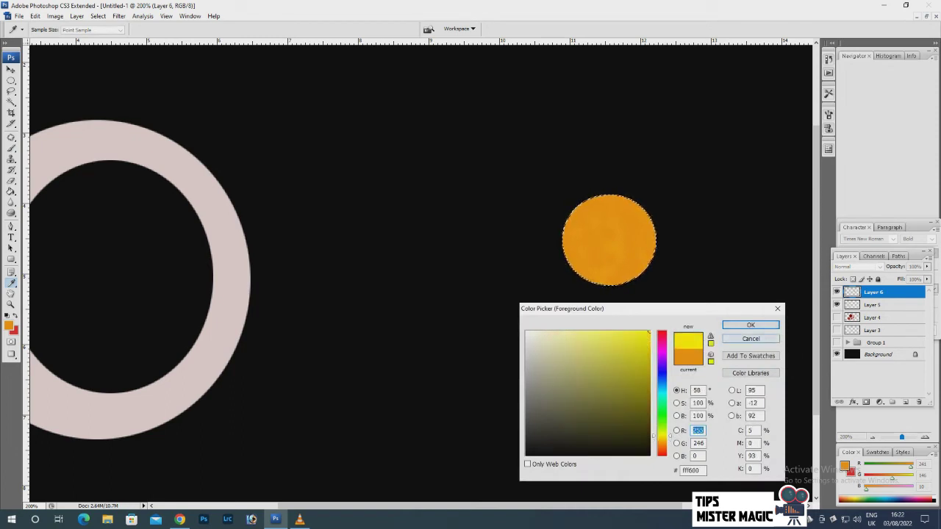
key("Return")
key("b")
left_click(602, 267)
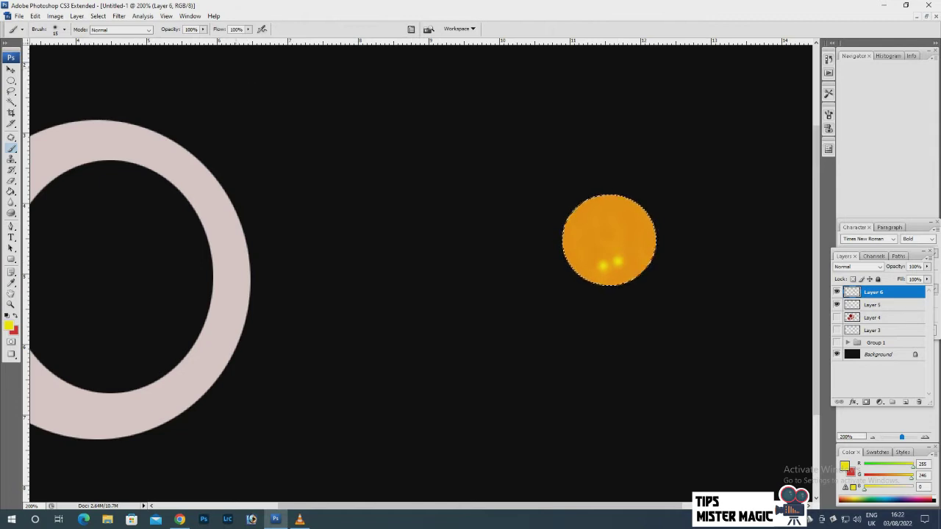
Brush soft yellow highlights at 42% opacity and 52% flow, then deselect the circle.
key("ctrl+z")
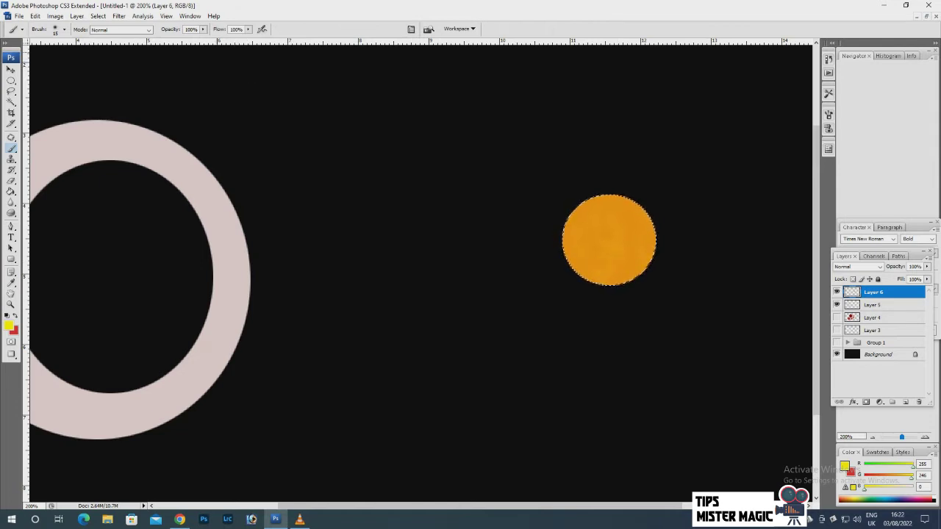
left_click(202, 29)
left_click_drag(206, 38, 230, 38)
left_click(248, 29)
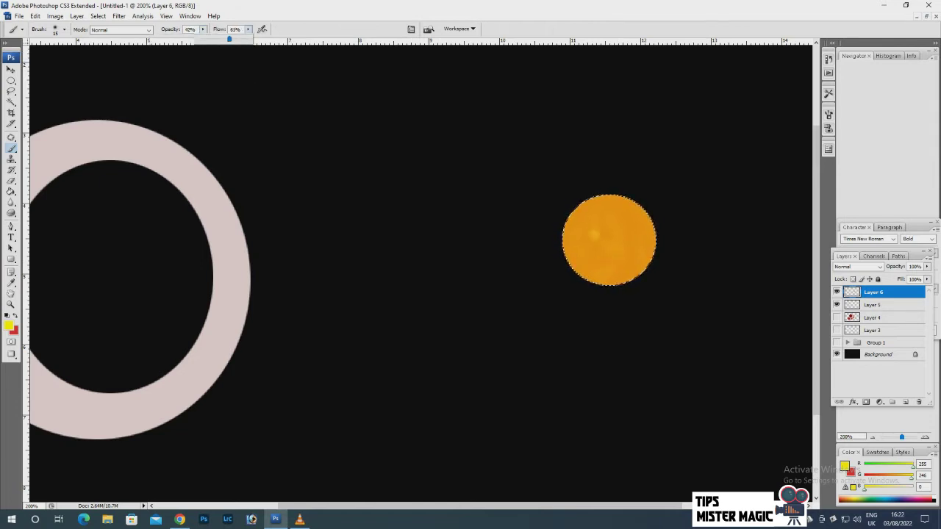
left_click(609, 248)
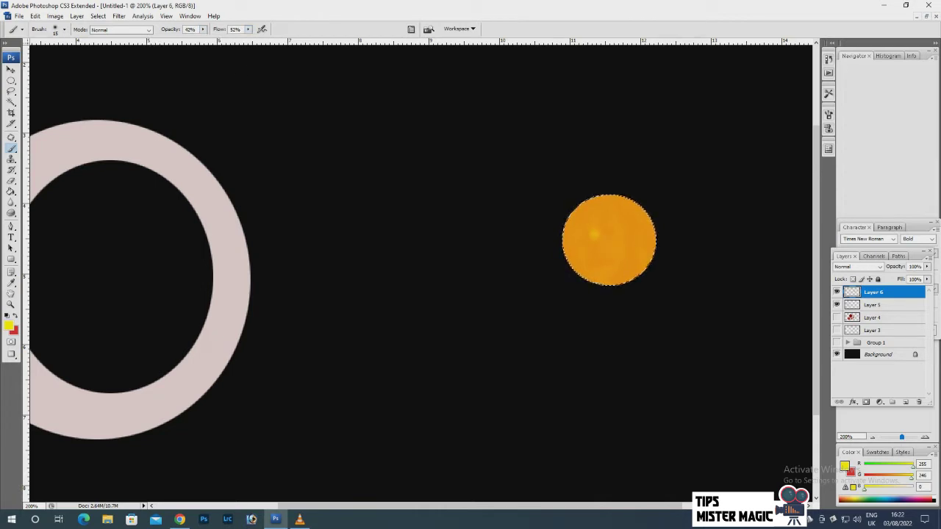
left_click_drag(597, 226, 594, 257)
mouse_move(636, 233)
left_mouse_down()
mouse_move(627, 216)
mouse_move(585, 258)
left_mouse_up()
key("ctrl+d")
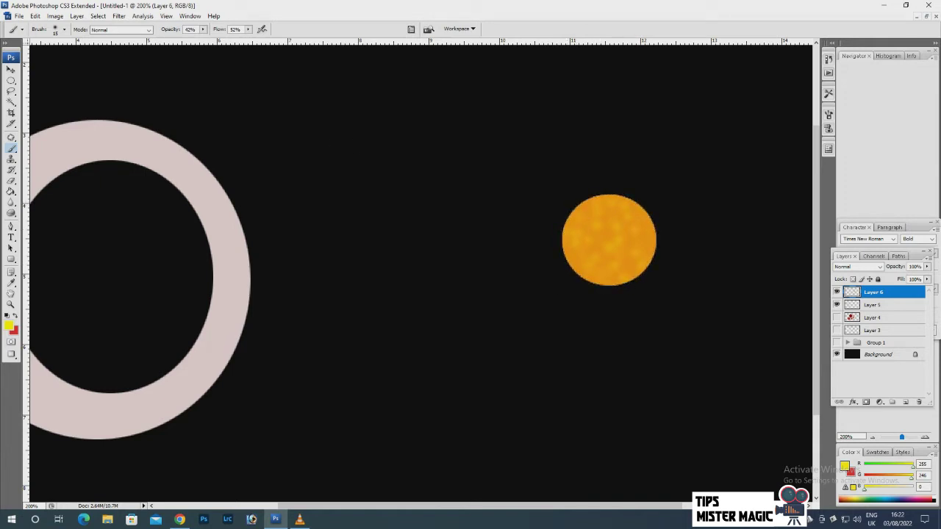
On new Layer 7, fill a tall elliptical selection above the orange circle with bright yellow.
key("v")
key("ctrl+minus")
key("ctrl+minus")
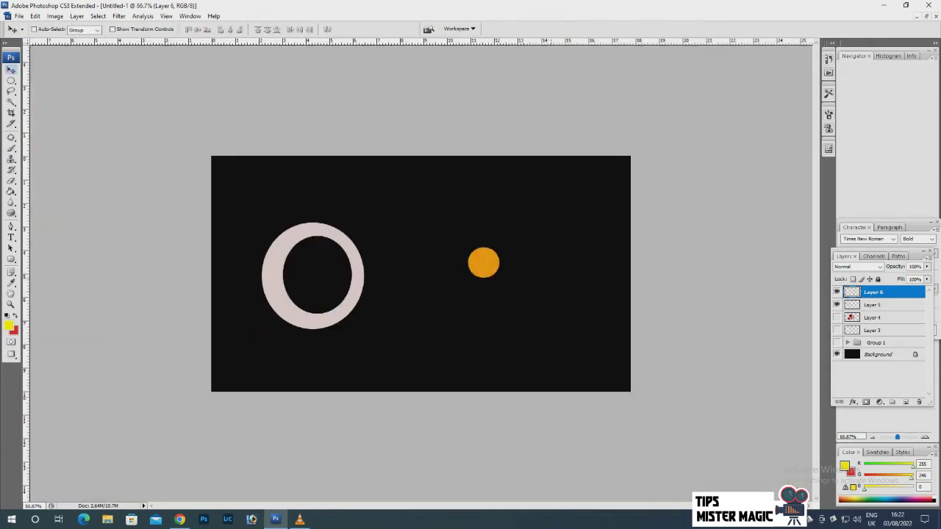
key("ctrl+plus")
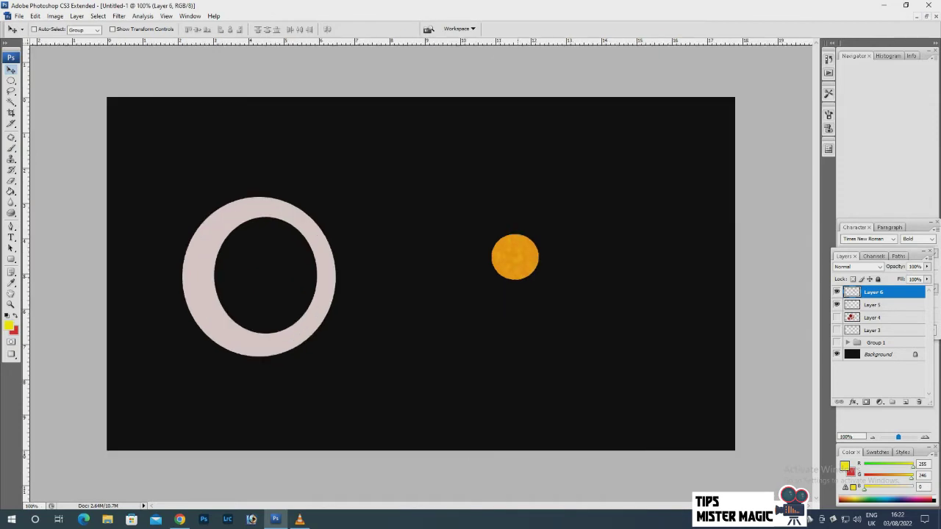
key("m")
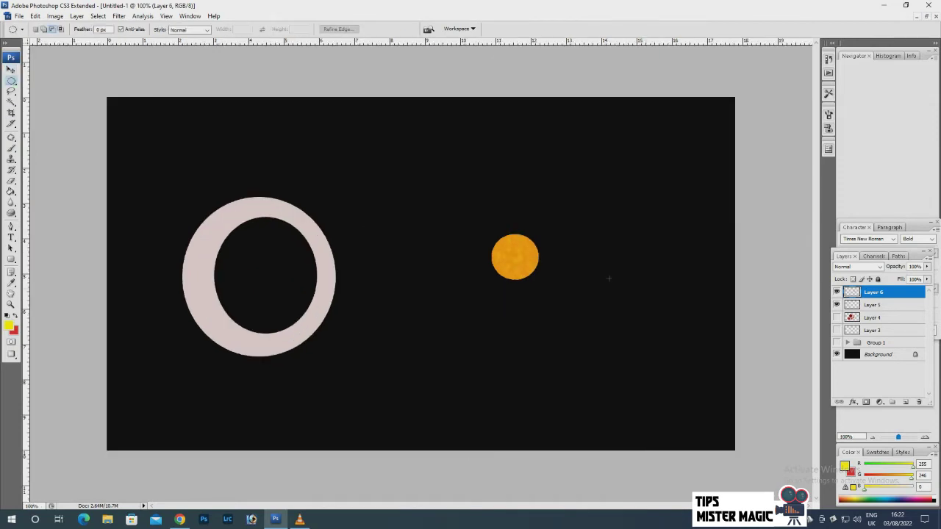
key("ctrl+shift+alt+n")
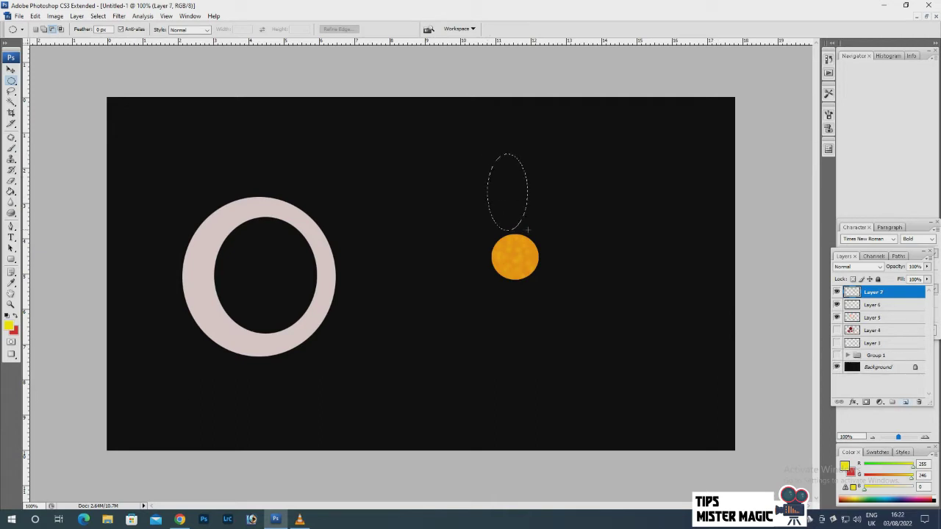
left_click_drag(524, 228, 520, 236)
key("g")
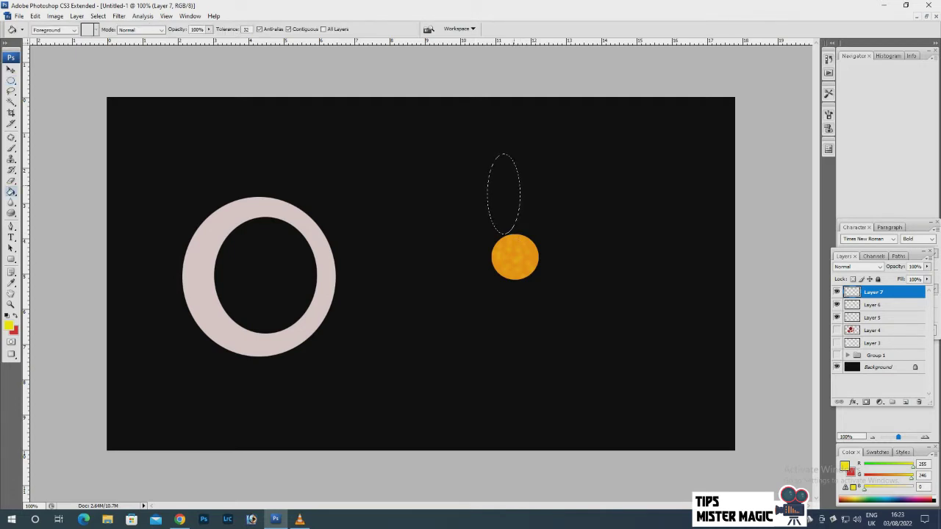
left_click(503, 195)
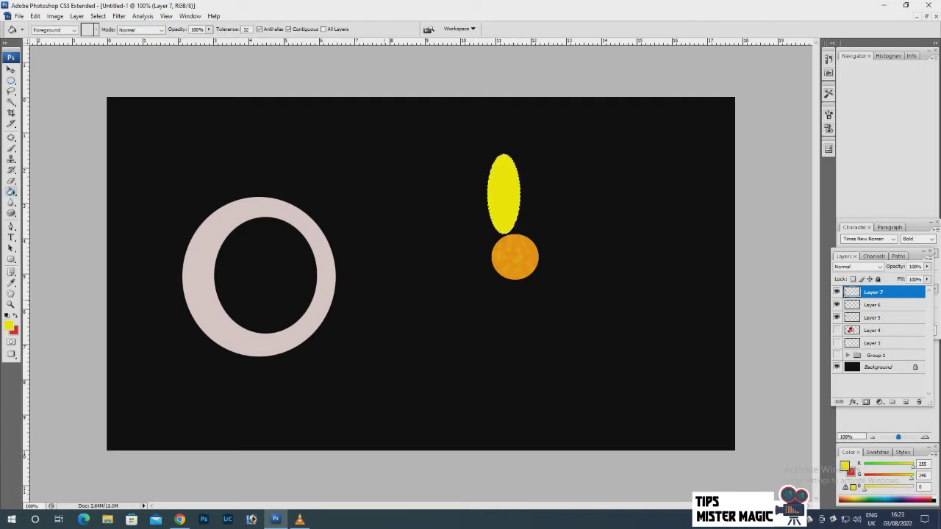
key("b")
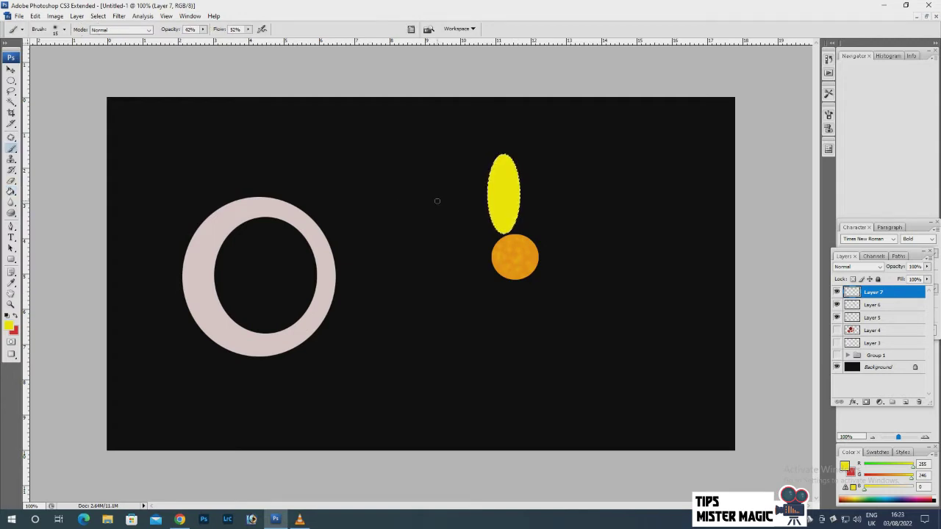
key("ctrl+plus")
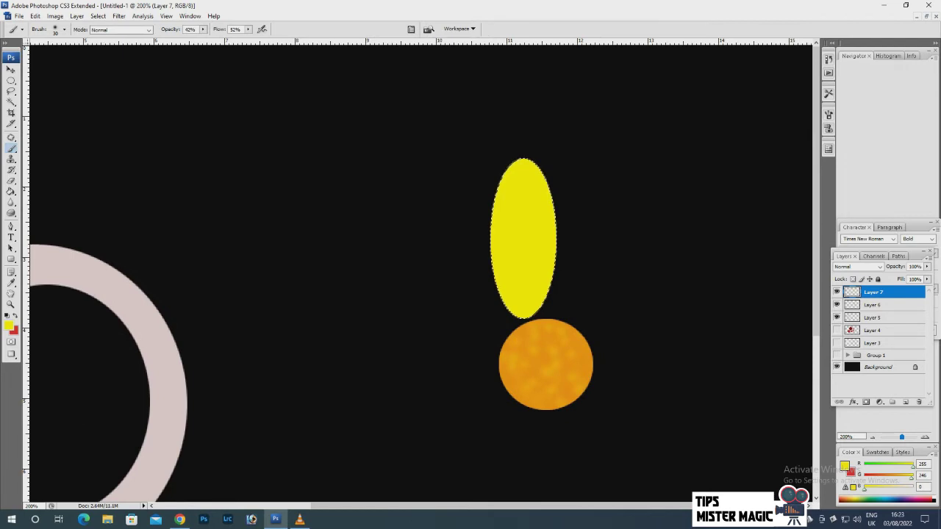
Set the foreground to orange (255,126,0) and brush it along the ellipse's upper edges.
left_click(9, 326)
left_click(662, 446)
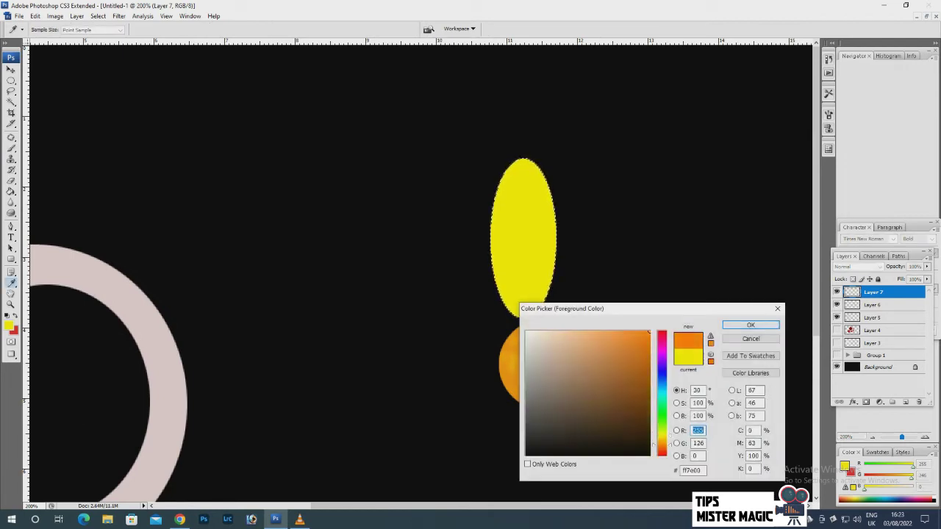
left_click(750, 325)
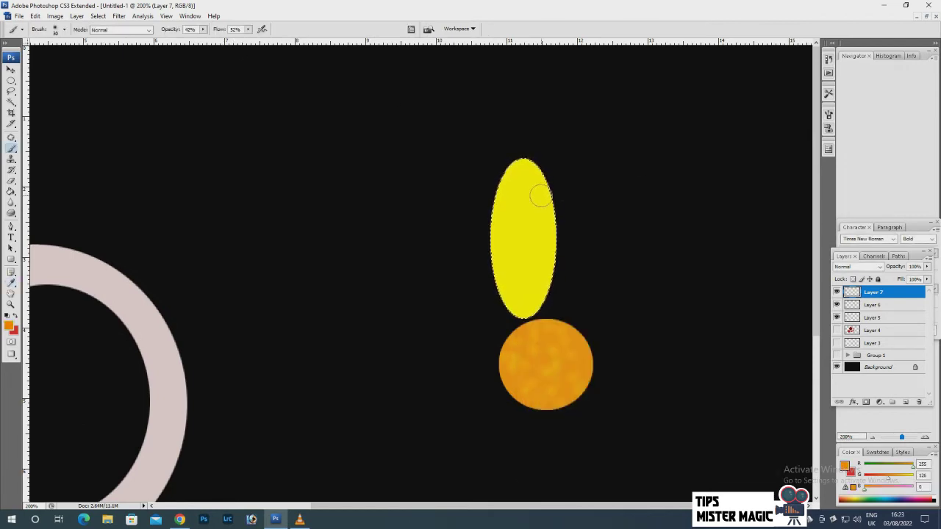
key("bracketright")
left_click_drag(573, 242, 513, 167)
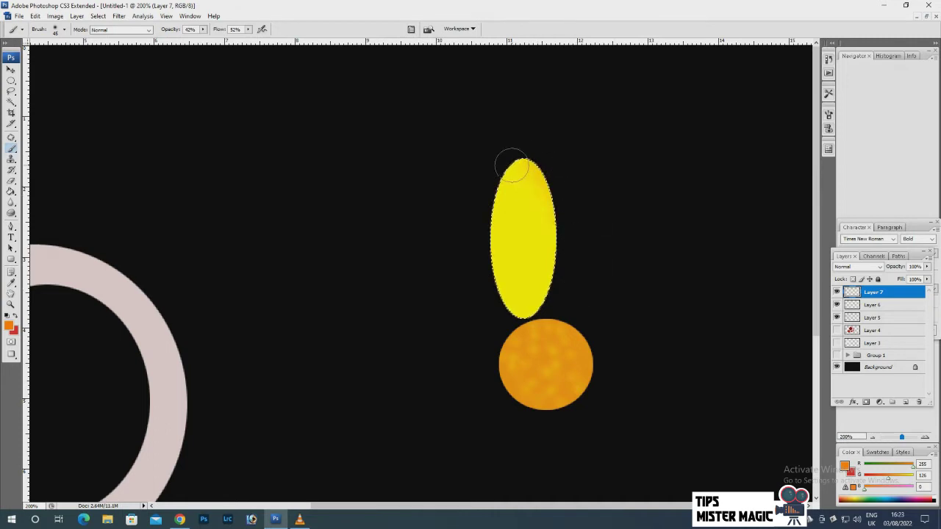
mouse_move(488, 210)
left_mouse_down()
mouse_move(508, 210)
mouse_move(535, 157)
left_mouse_up()
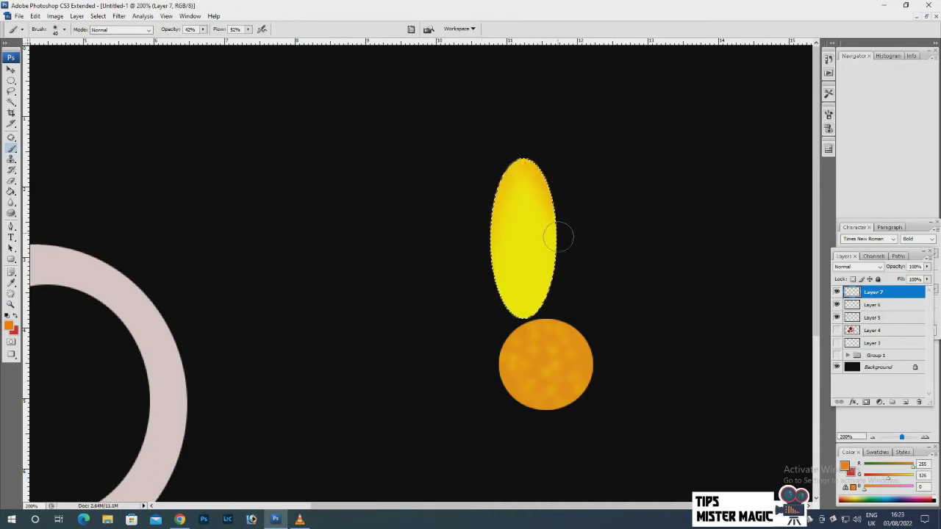
Lower brush opacity and paint a faint orange stroke down the ellipse's middle.
key("bracketleft")
left_click_drag(526, 197, 526, 261)
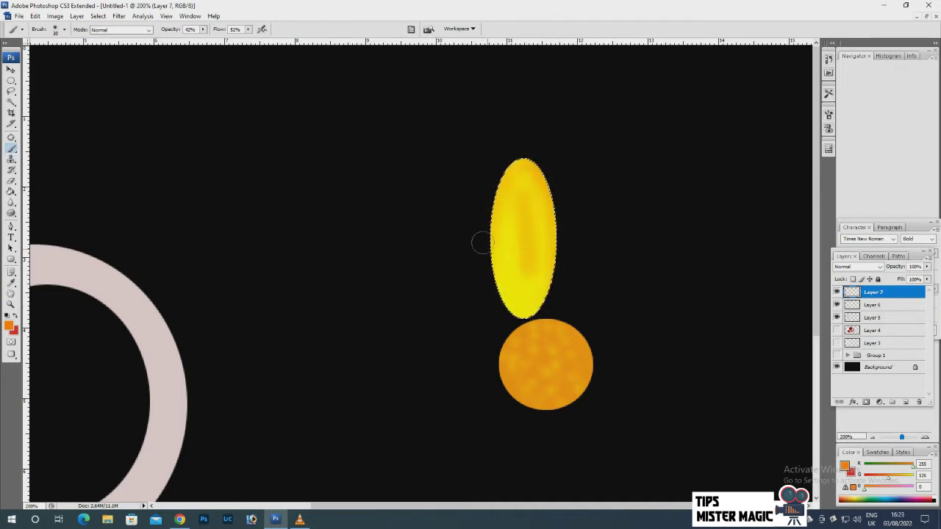
key("ctrl+z")
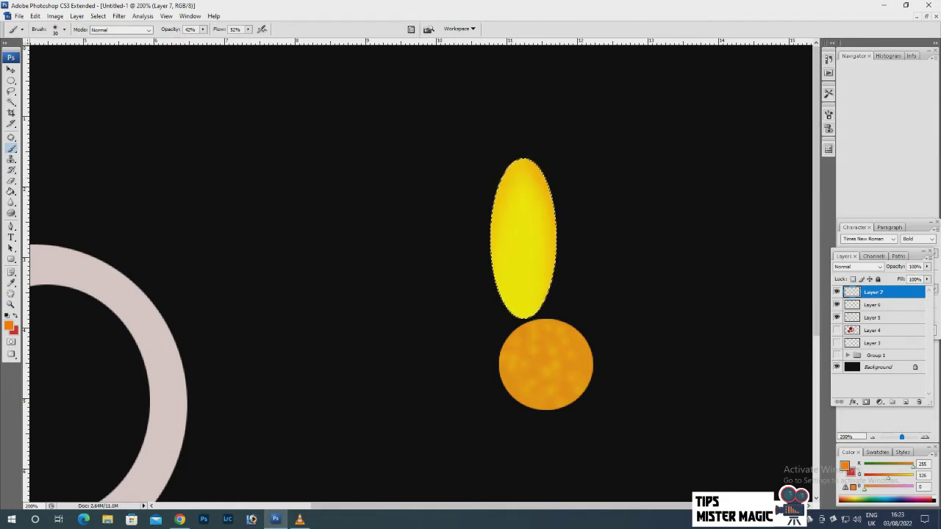
left_click(203, 29)
left_click_drag(204, 39, 193, 39)
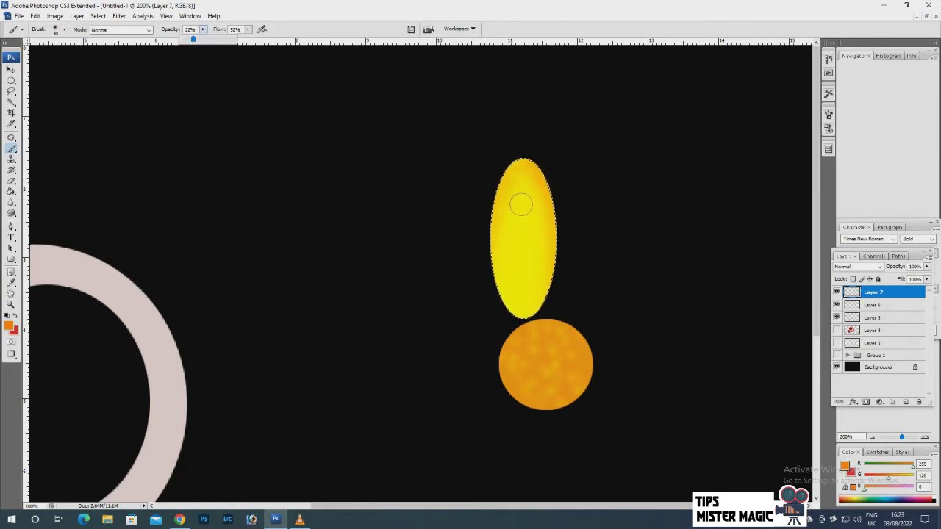
key("bracketleft")
left_click_drag(523, 192, 518, 300)
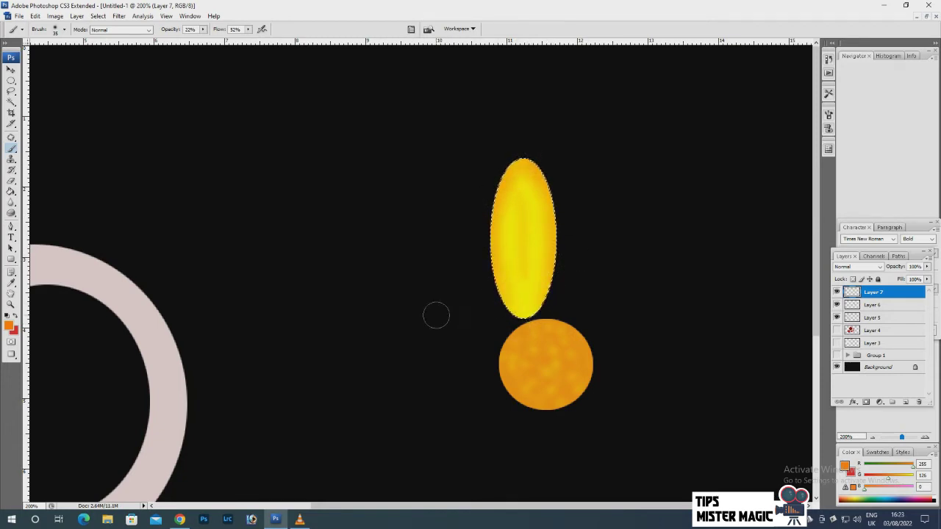
Line the yellow ellipse up over the orange circle and move its layer beneath the circle's layer.
key("v")
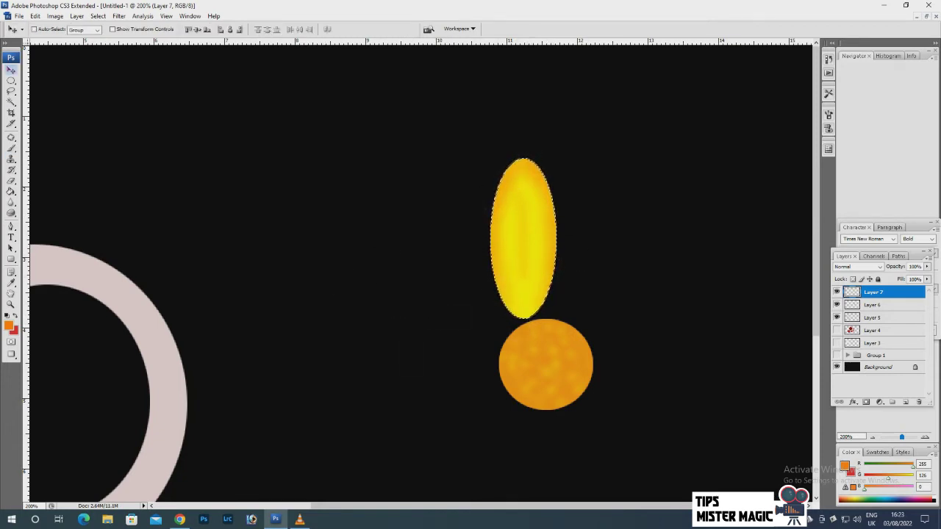
key("ctrl+d")
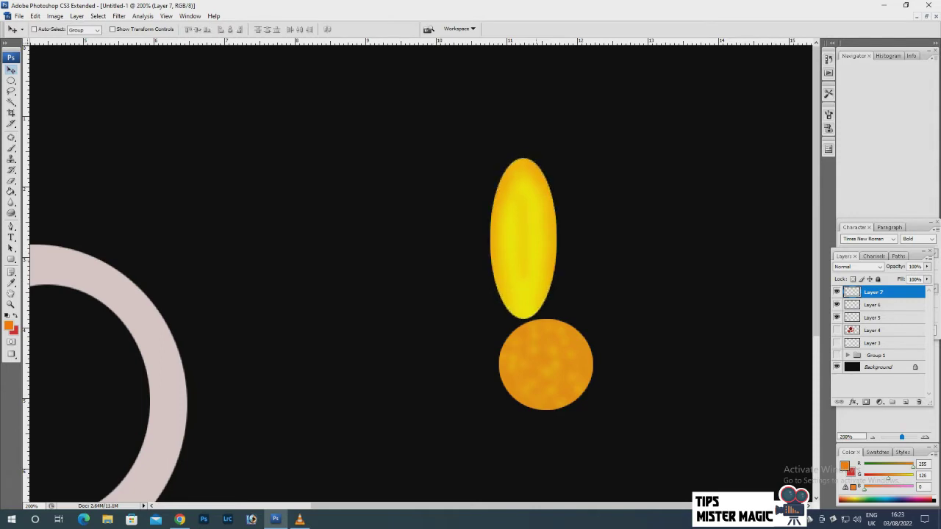
mouse_move(522, 239)
left_mouse_down()
mouse_move(546, 244)
mouse_move(539, 237)
left_mouse_up()
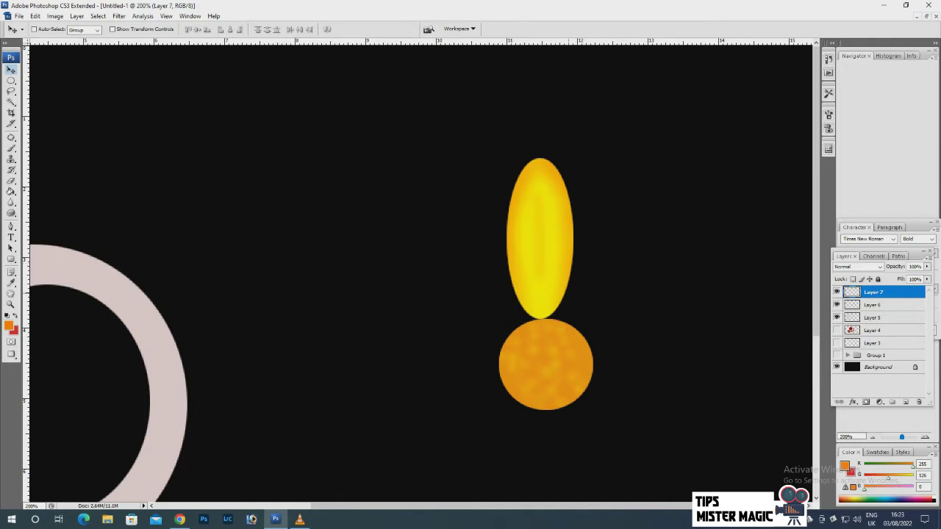
left_click_drag(544, 294, 519, 239)
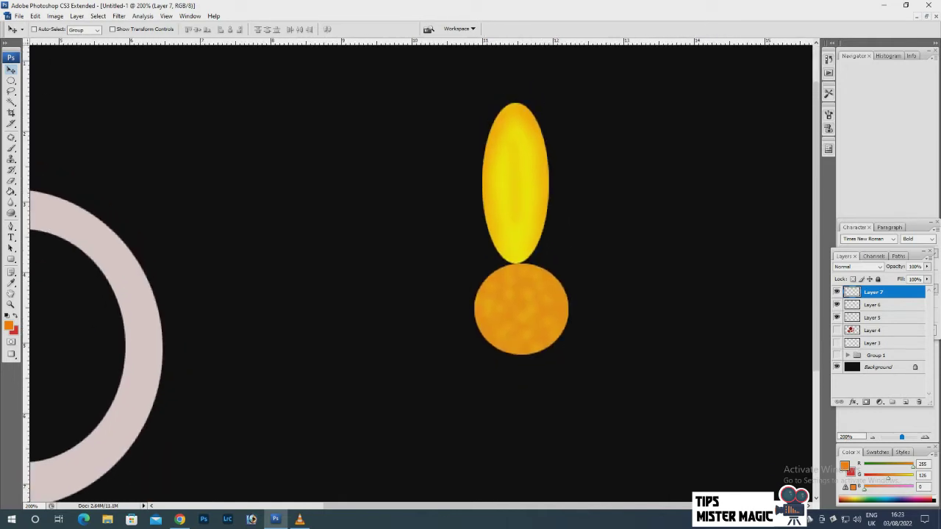
key("ctrl+bracketleft")
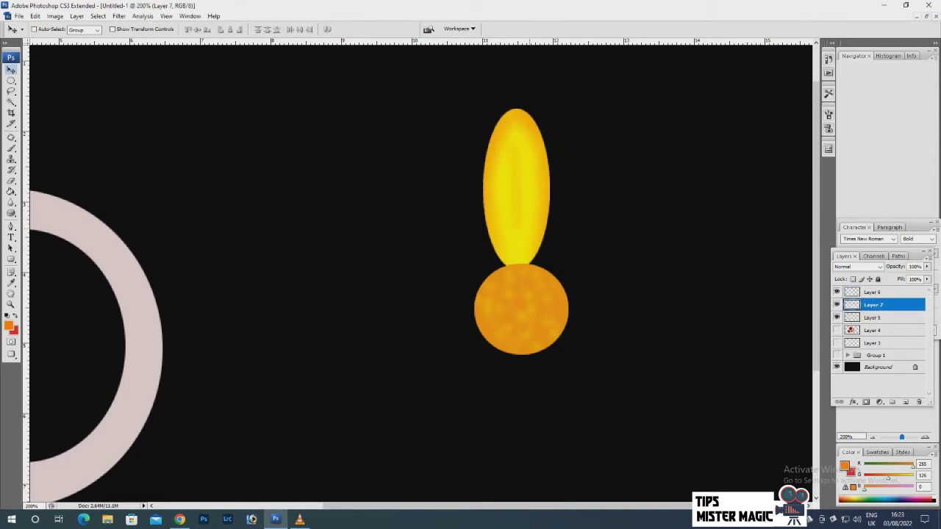
Tilt the yellow ellipse slightly counterclockwise with Free Transform.
key("ctrl+t")
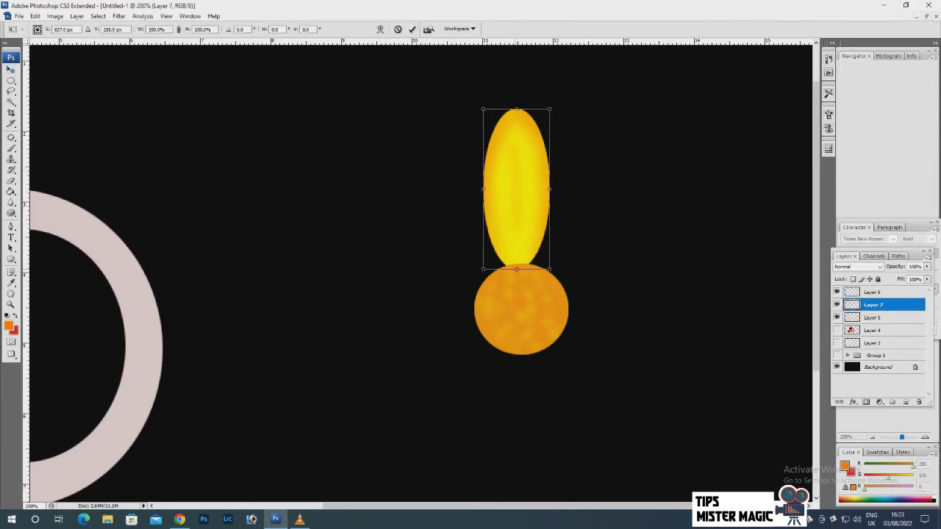
left_click_drag(562, 103, 555, 100)
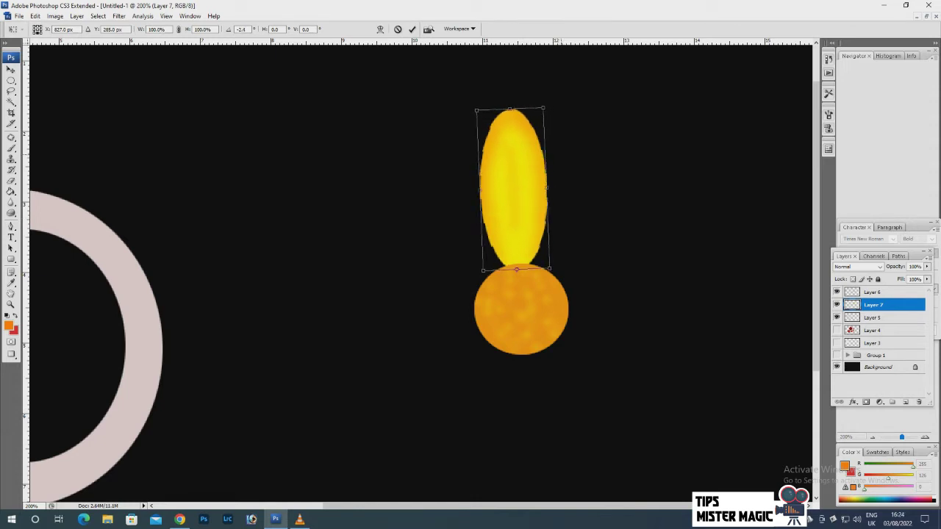
key("Return")
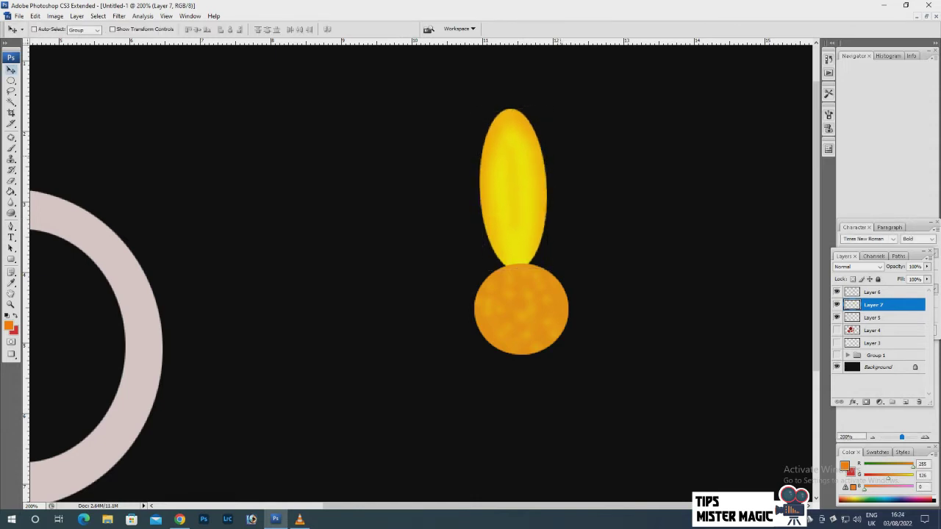
scroll(470, 272, "right", 3)
Nudge the orange circle on Layer 6 slightly up and to the right.
right_click(430, 184)
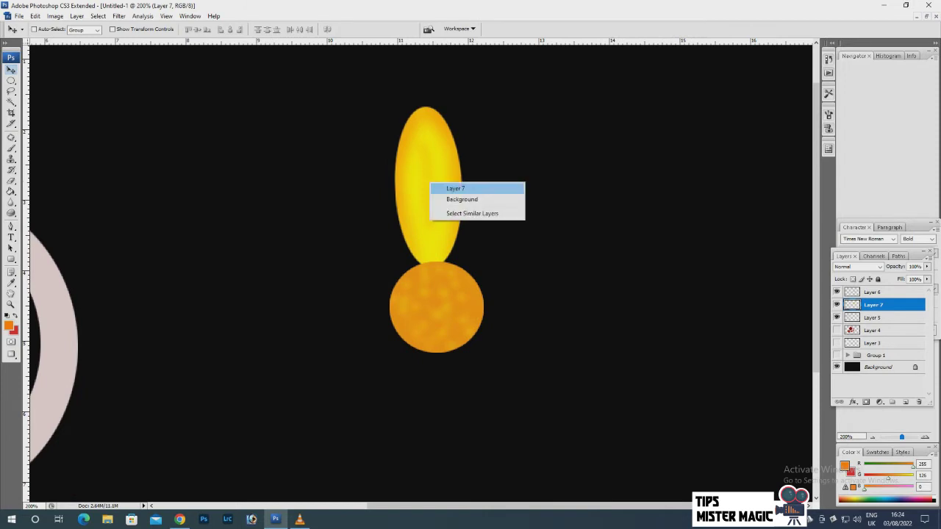
left_click(452, 187)
left_click_drag(452, 188, 456, 180)
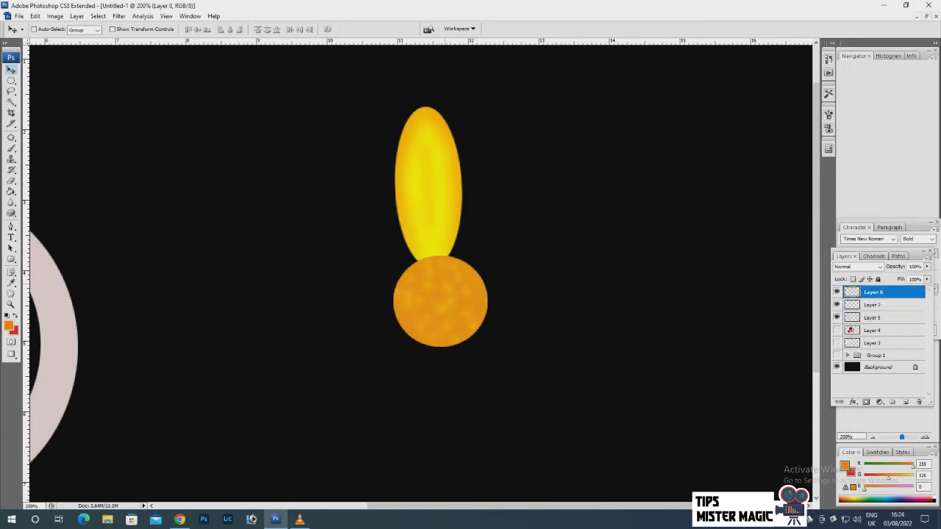
Rotate the Layer 7 ellipse about 11° counterclockwise so its tip leans left above the circle.
right_click(427, 166)
left_click(445, 170)
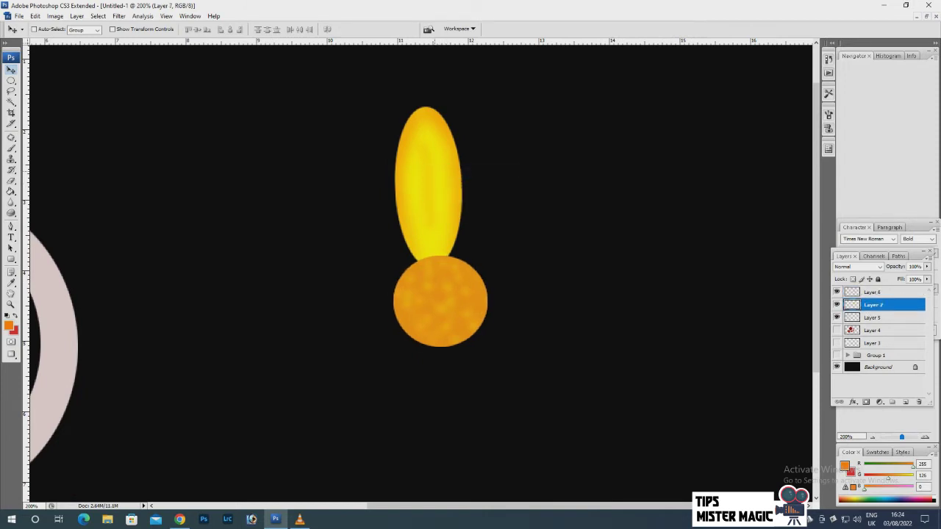
key("ctrl+t")
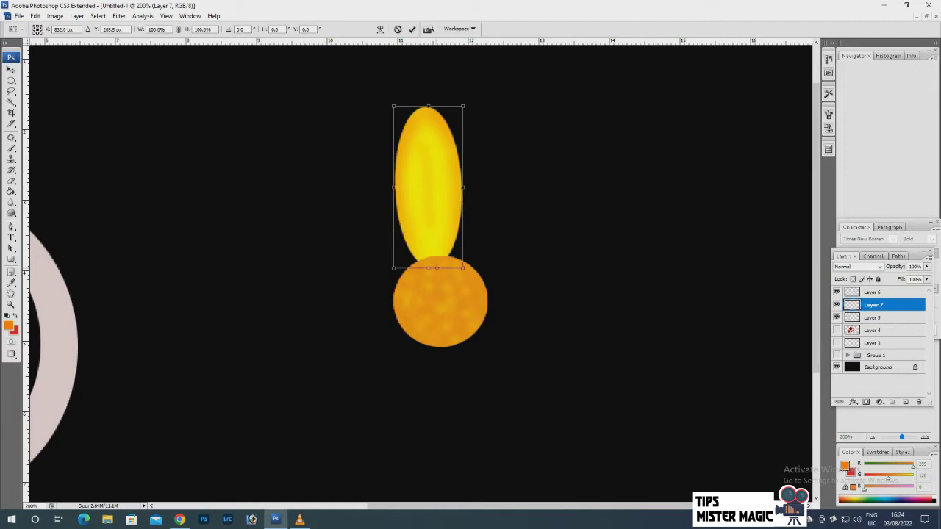
left_click_drag(467, 99, 434, 97)
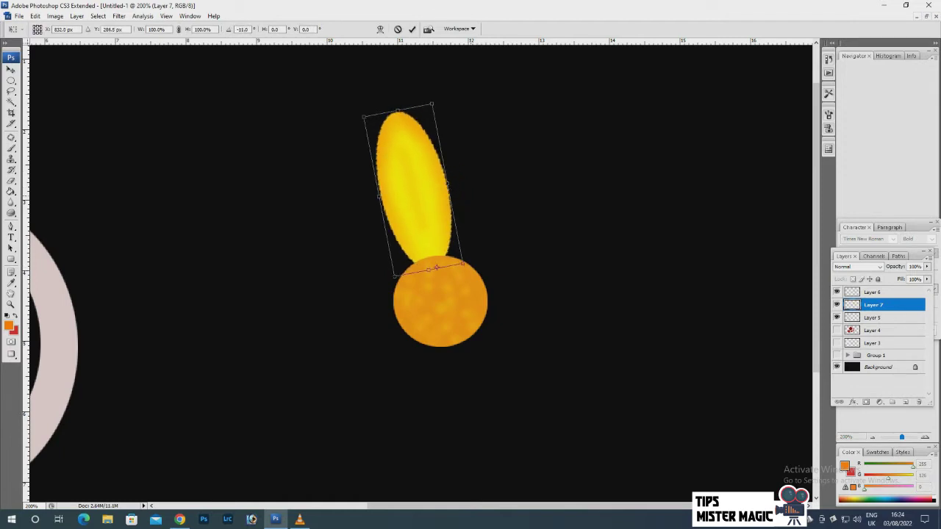
key("Return")
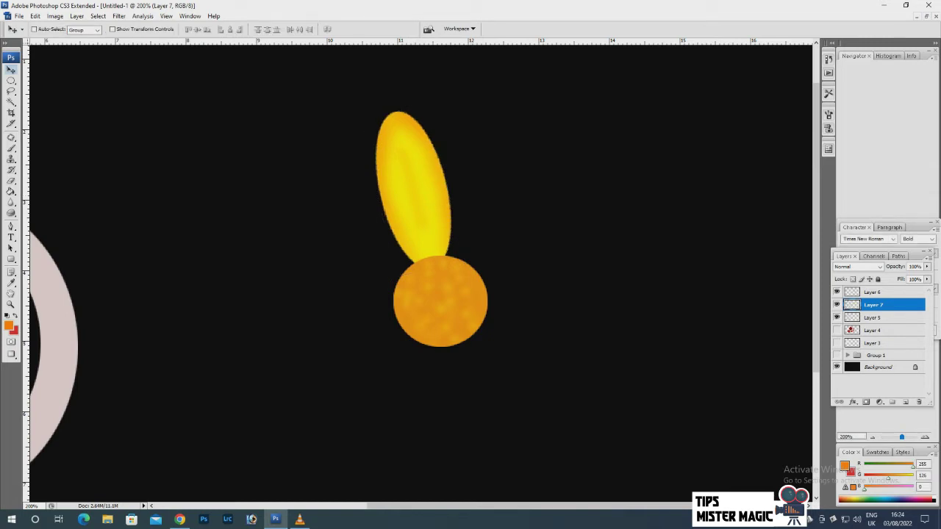
Make Layer 7, the petal's layer, the active layer.
left_click(836, 304)
left_click(76, 15)
mouse_move(82, 28)
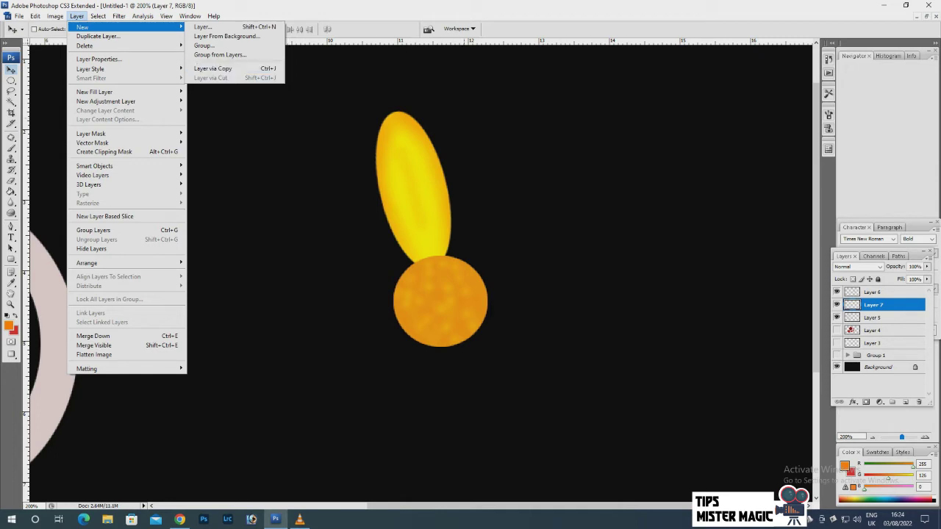
left_click(221, 30)
right_click(403, 165)
left_click(426, 170)
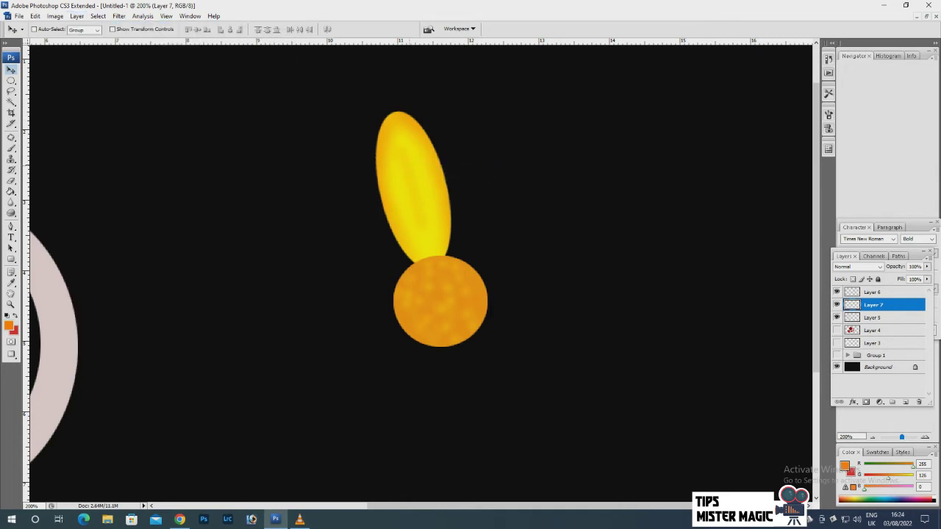
Duplicate the petal and place the copy beside the original with a slight tilt.
key("ctrl+j")
key("ctrl+t")
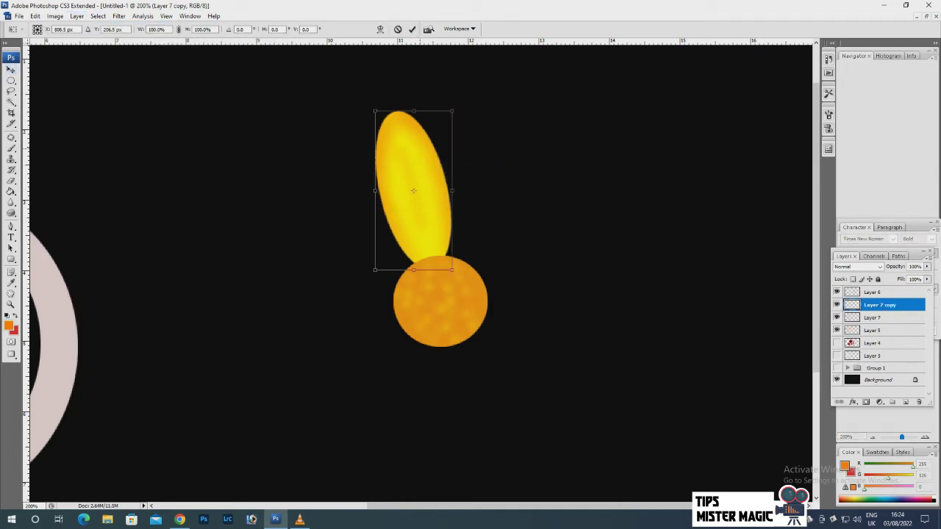
left_click_drag(413, 191, 479, 191)
left_click_drag(534, 110, 569, 157)
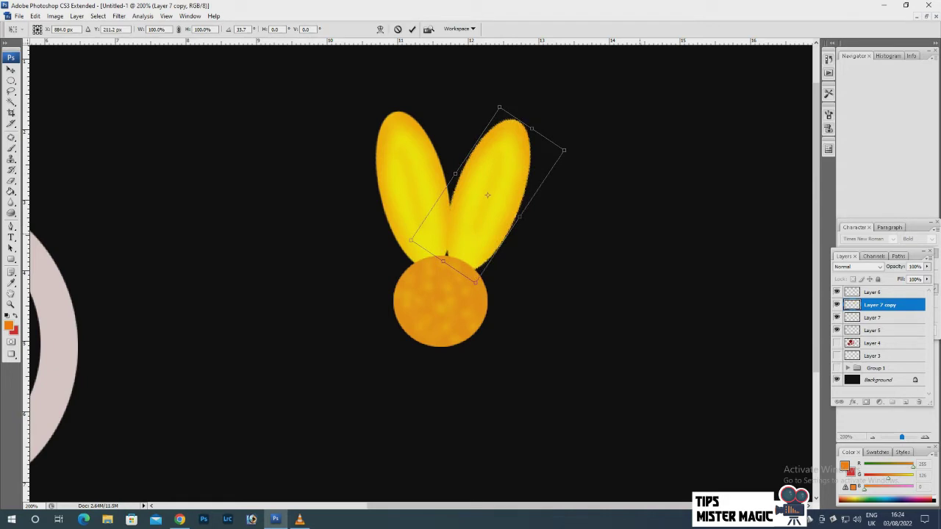
key("Return")
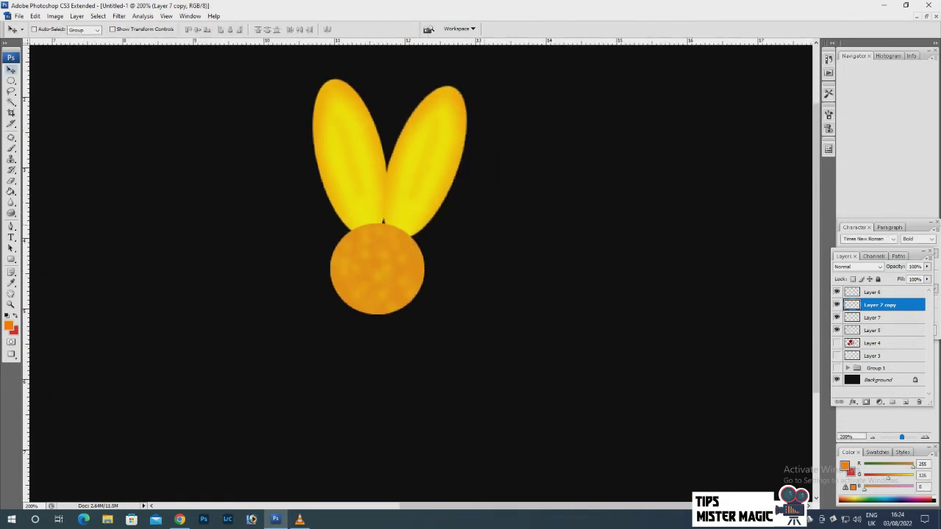
Add a third petal copy rotated about 37° clockwise, seated against the circle.
key("ctrl+j")
key("ctrl+t")
left_click_drag(424, 162, 453, 202)
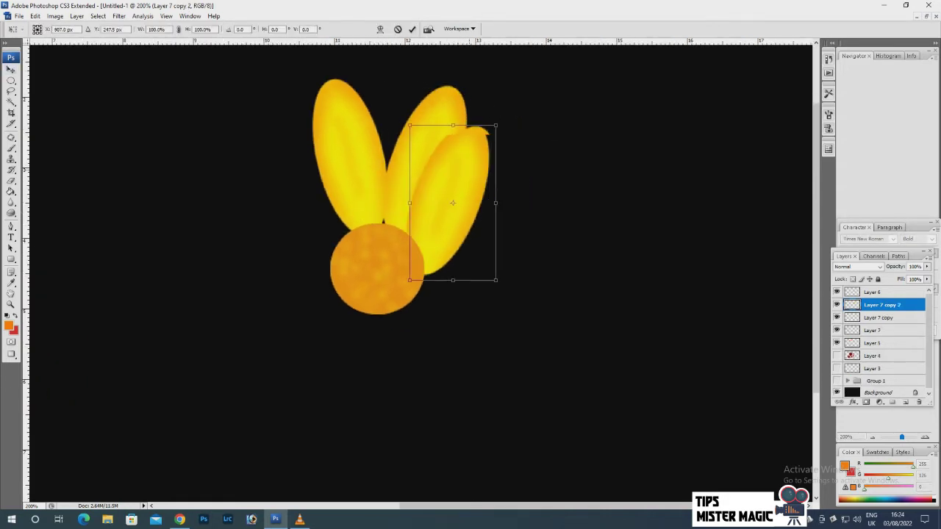
left_click_drag(508, 118, 546, 163)
key("Right")
key("Right")
key("Right")
left_click_drag(471, 206, 484, 211)
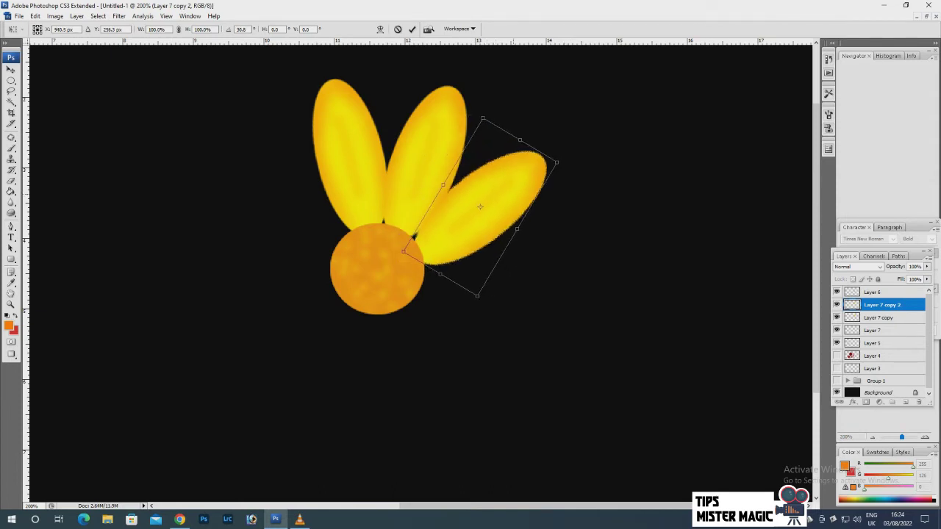
left_click_drag(566, 158, 569, 163)
left_click_drag(471, 220, 474, 227)
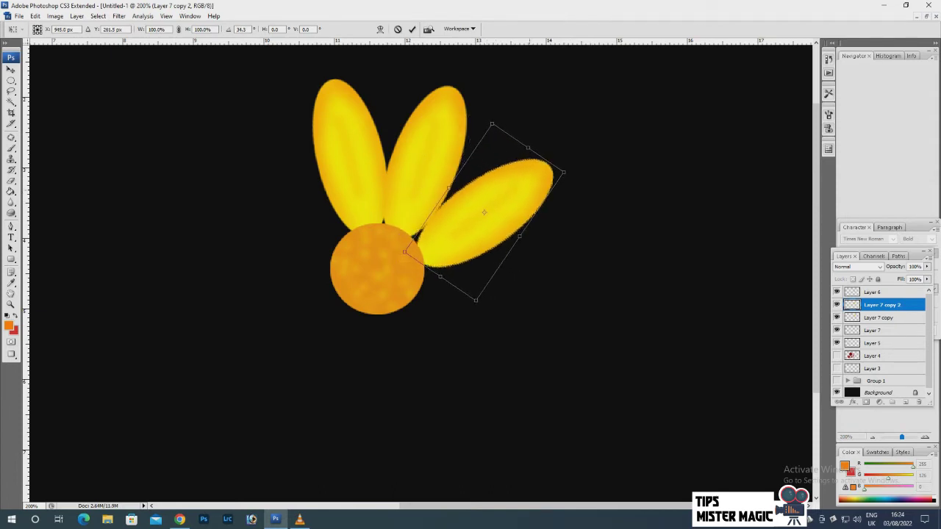
left_click_drag(573, 169, 575, 174)
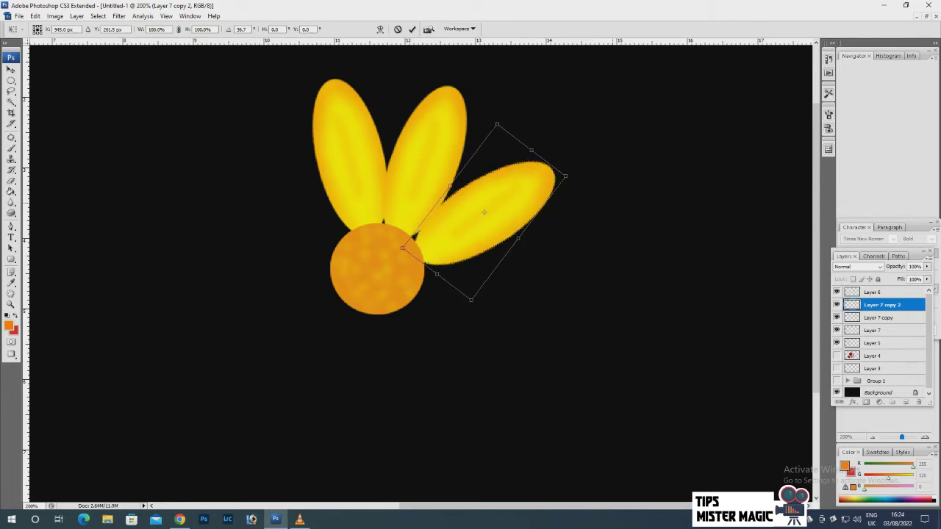
left_click_drag(413, 235, 409, 235)
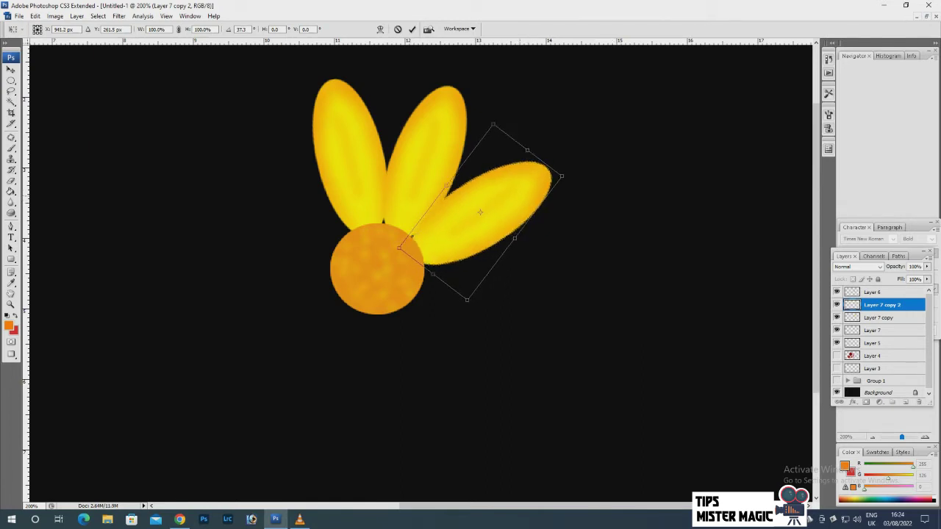
left_click_drag(409, 235, 411, 237)
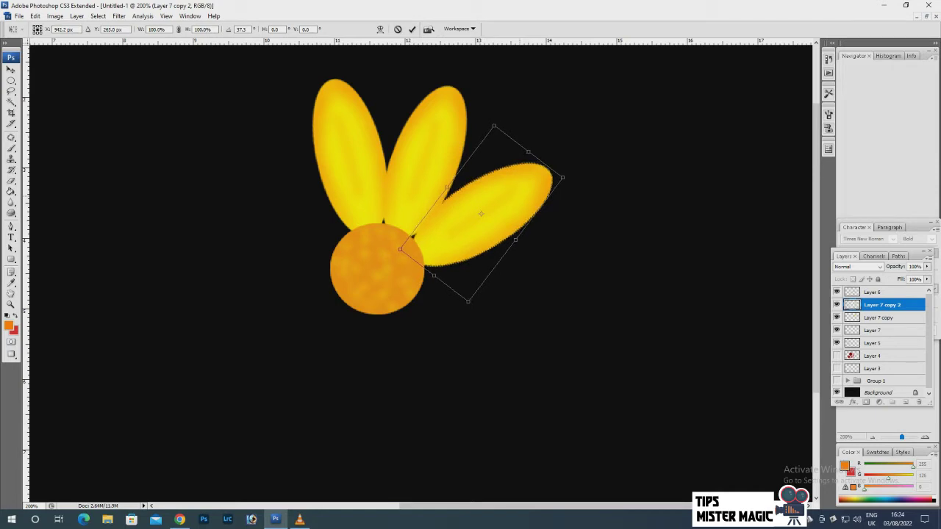
key("Return")
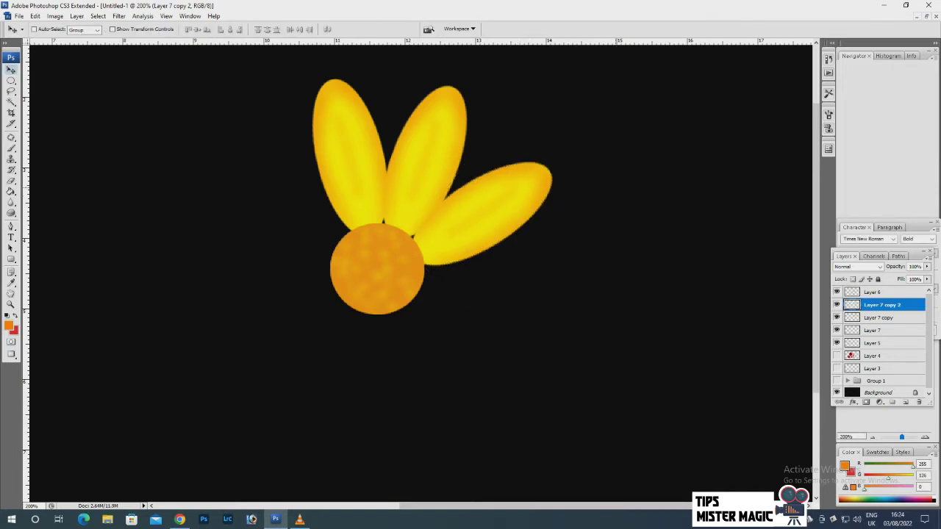
Add a fourth petal rotated about 30° toward the lower right, then start a fifth copy.
key("ctrl+j")
key("ctrl+t")
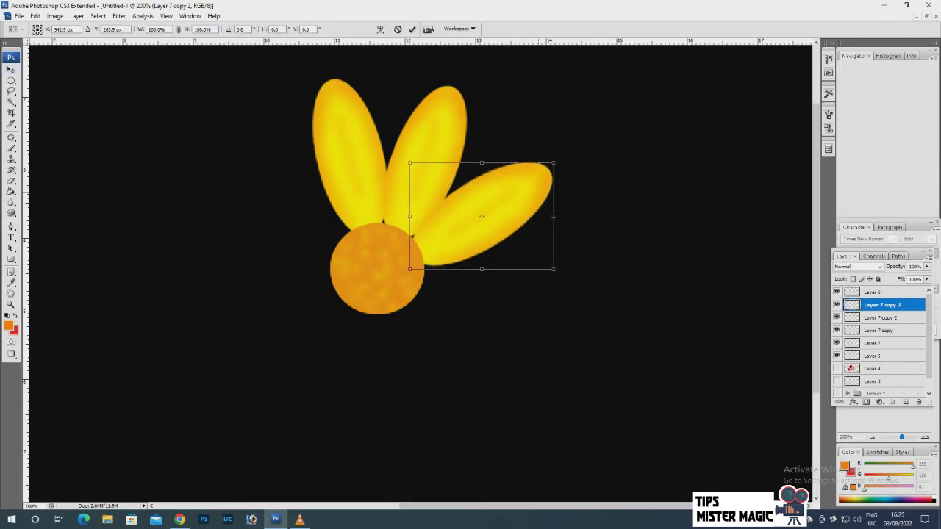
left_click_drag(478, 221, 486, 259)
left_click_drag(569, 312, 545, 337)
left_click_drag(489, 257, 506, 290)
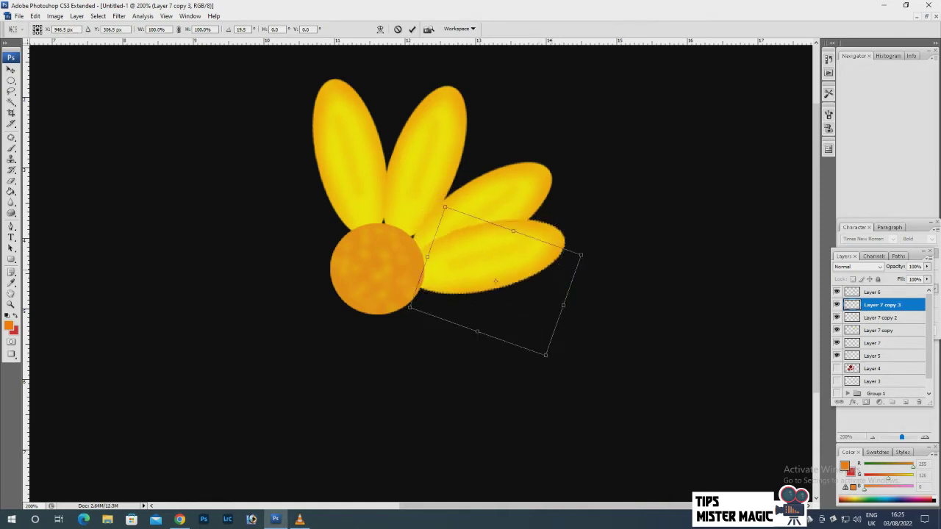
left_click_drag(566, 367, 550, 377)
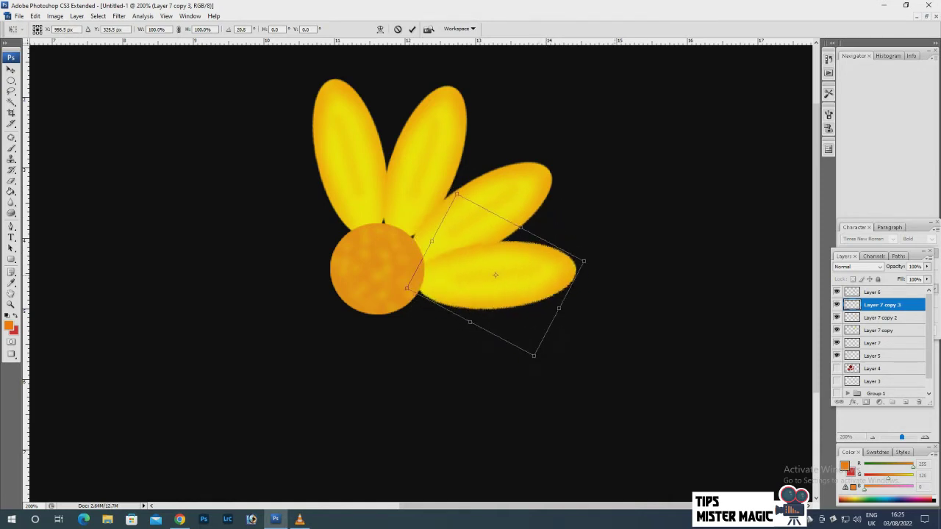
left_click_drag(503, 286, 456, 239)
key("Return")
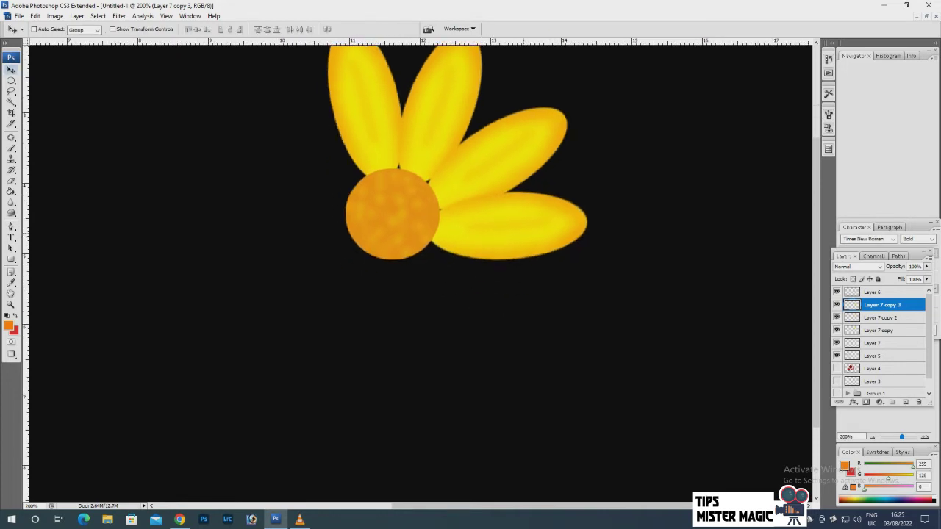
key("ctrl+j")
key("ctrl+t")
Swing the fifth petal below the centre, rotated about 40° against the circle.
left_click_drag(430, 269, 397, 297)
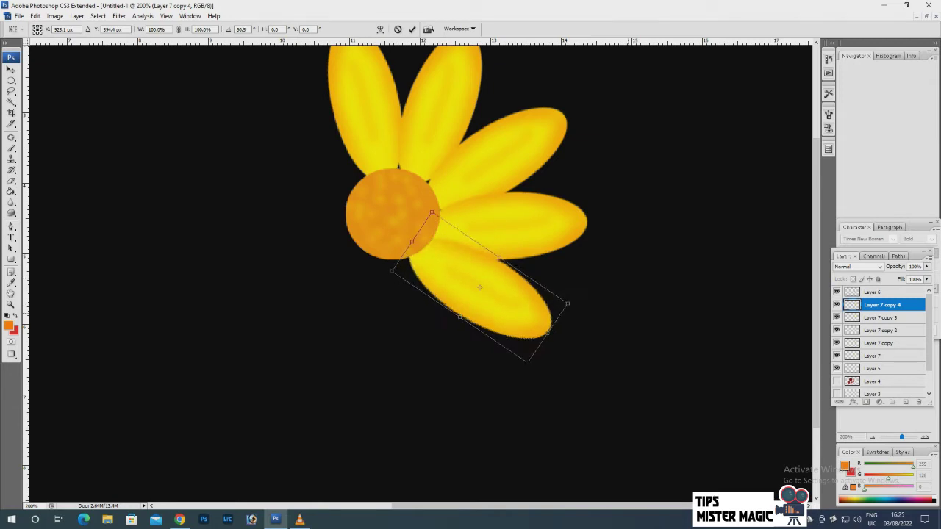
left_click_drag(566, 308, 554, 345)
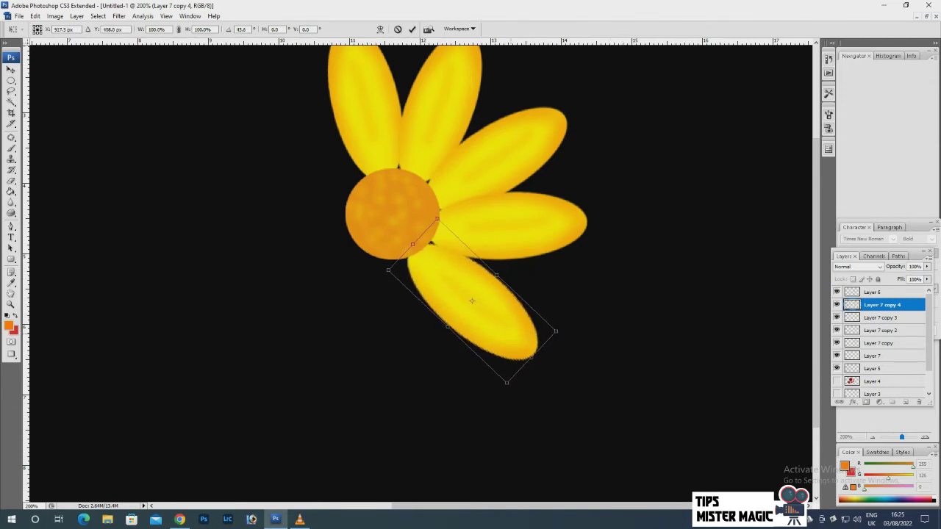
left_click_drag(472, 301, 466, 297)
left_click_drag(554, 345, 552, 349)
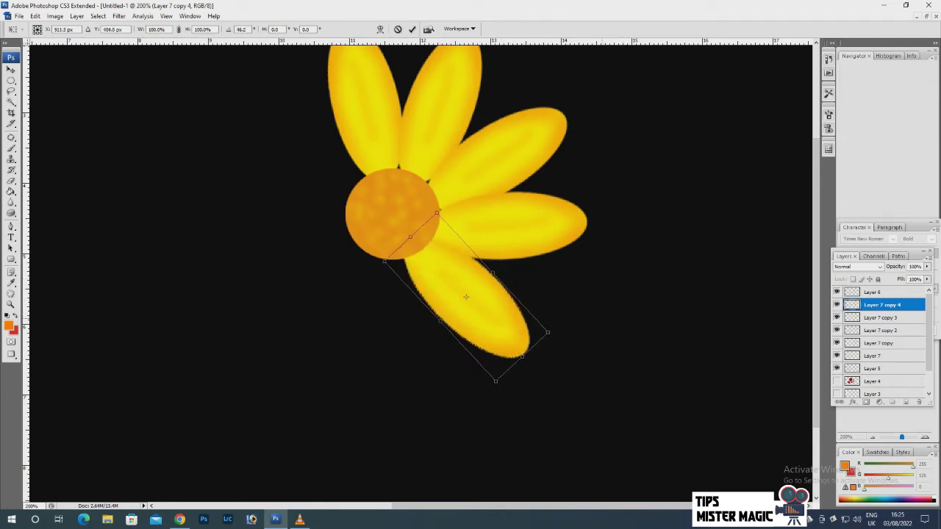
left_click_drag(466, 296, 467, 301)
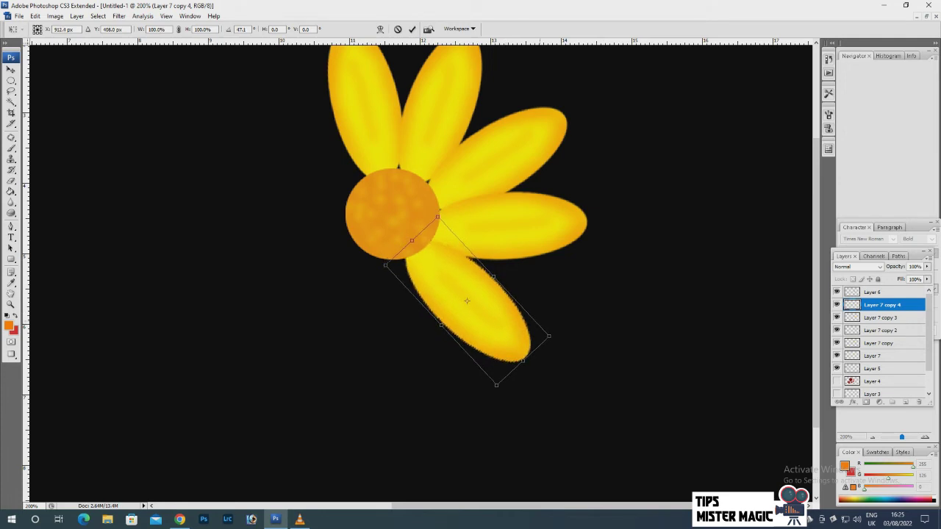
key("Return")
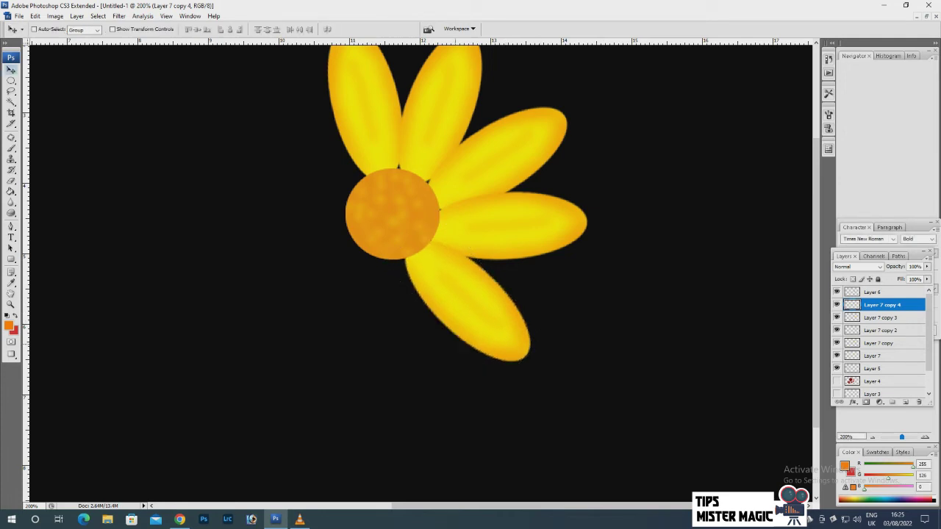
Add a sixth petal pointing straight down, centred under the orange circle.
key("ctrl+j")
key("ctrl+t")
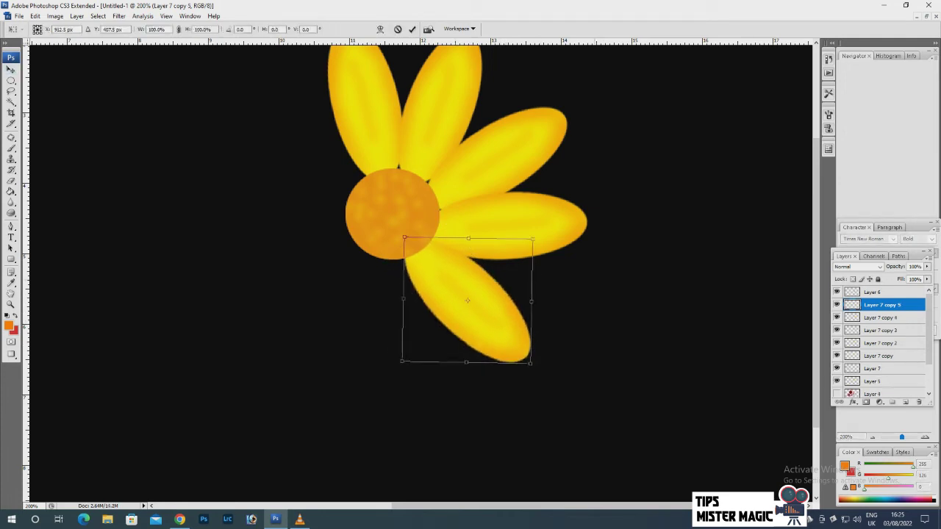
mouse_move(540, 371)
left_mouse_down()
mouse_move(503, 396)
mouse_move(507, 388)
left_mouse_up()
mouse_move(463, 309)
left_mouse_down()
mouse_move(410, 331)
mouse_move(390, 327)
left_mouse_up()
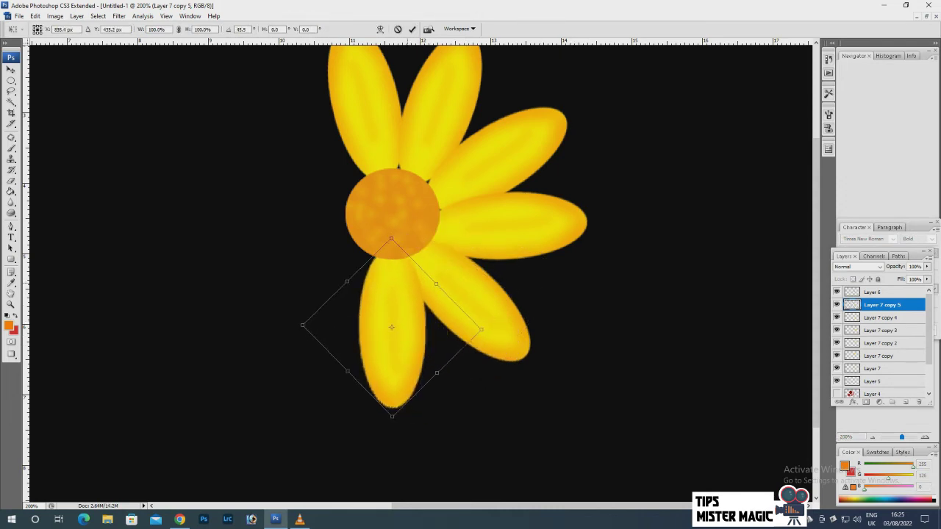
left_click_drag(508, 346, 489, 360)
left_click_drag(386, 331, 380, 330)
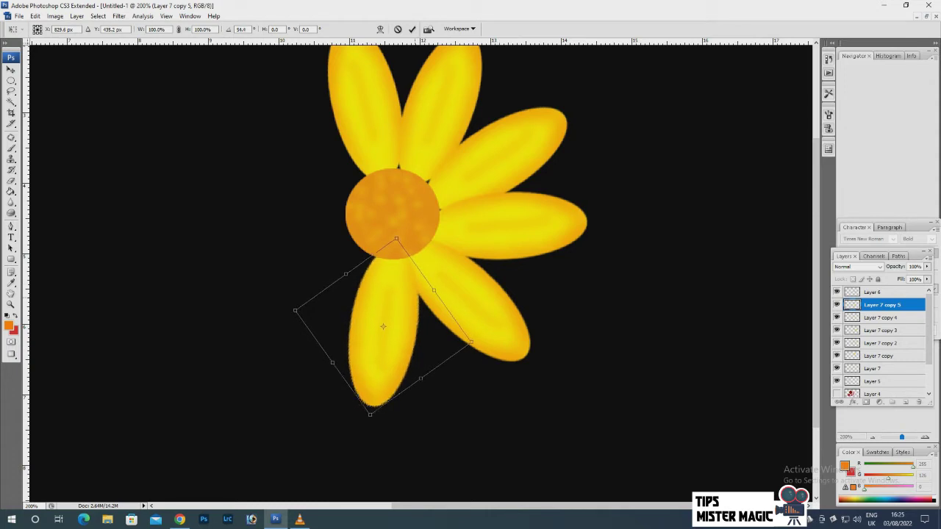
mouse_move(489, 360)
left_mouse_down()
mouse_move(474, 375)
mouse_move(479, 365)
left_mouse_up()
left_click_drag(380, 327, 387, 328)
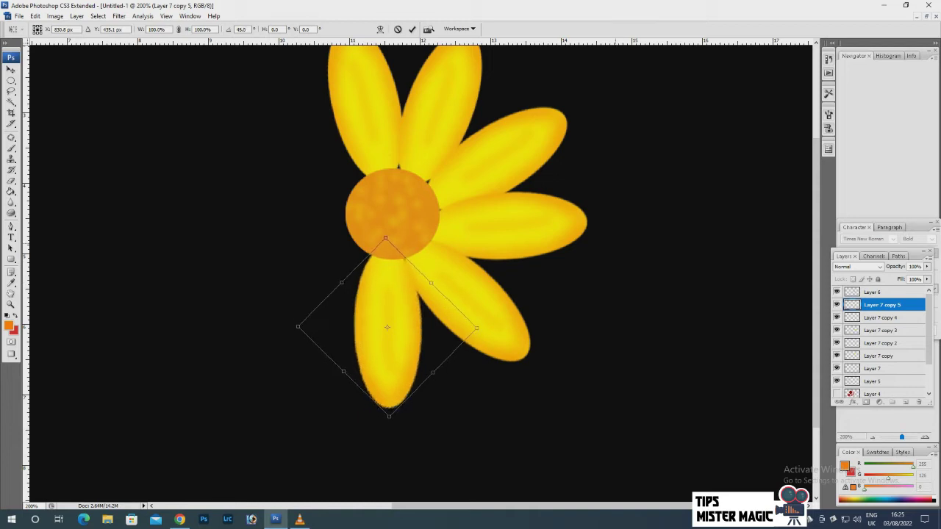
key("Return")
Add a seventh petal rotated about 44° toward the lower left.
key("ctrl+j")
key("ctrl+t")
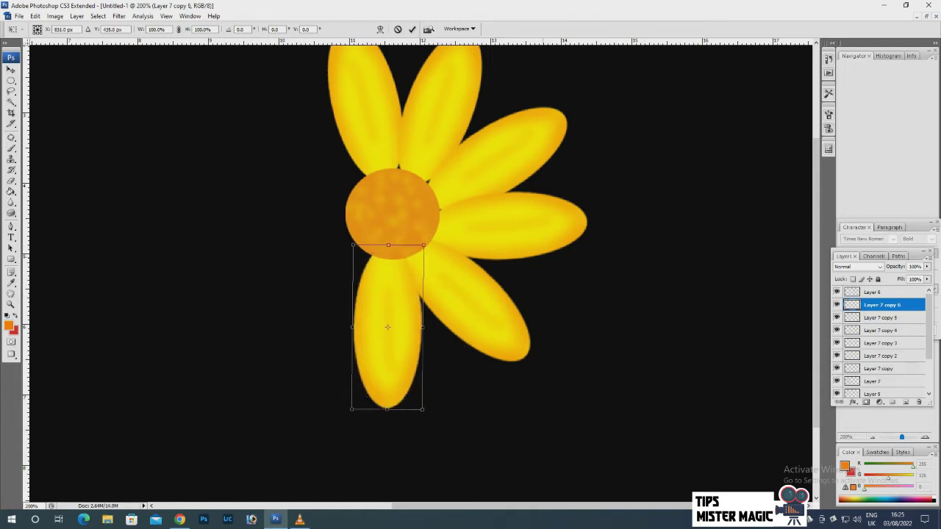
left_click_drag(433, 397, 397, 411)
left_click_drag(388, 338, 335, 315)
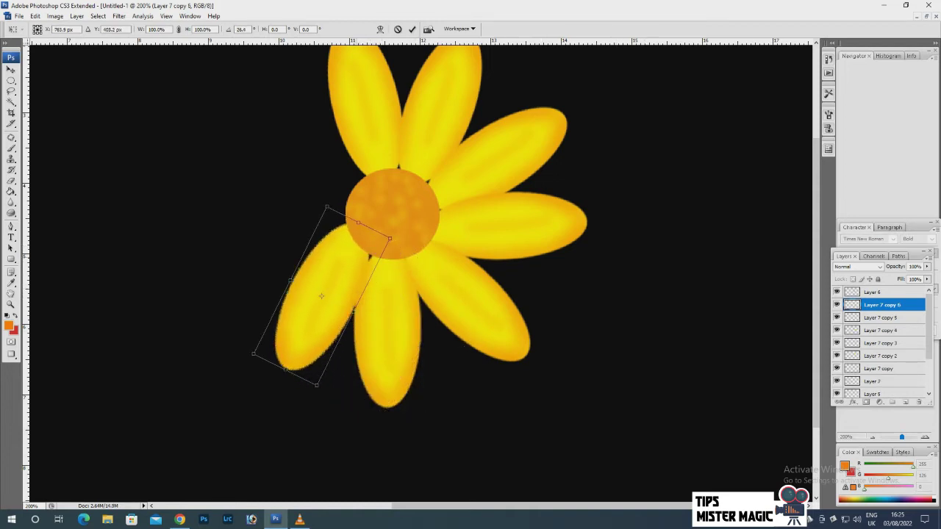
left_click_drag(345, 403, 315, 401)
mouse_move(323, 324)
left_mouse_down()
mouse_move(292, 312)
mouse_move(309, 305)
left_mouse_up()
left_click_drag(224, 327, 226, 334)
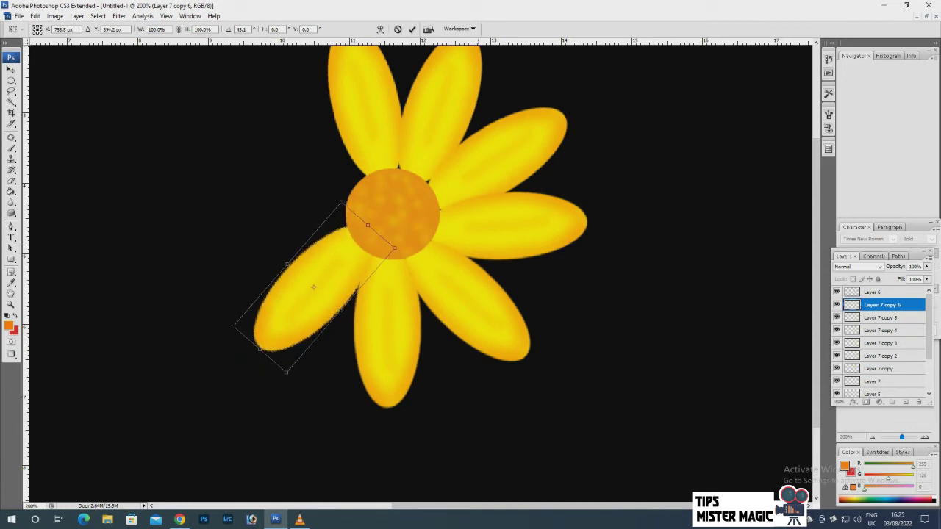
key("Return")
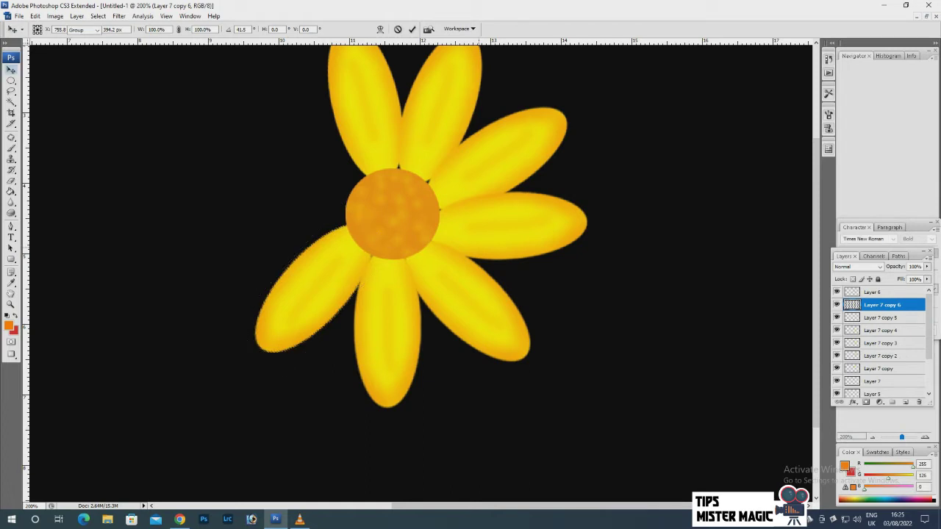
Add an eighth petal rotated into the left gap.
key("ctrl+j")
key("ctrl+t")
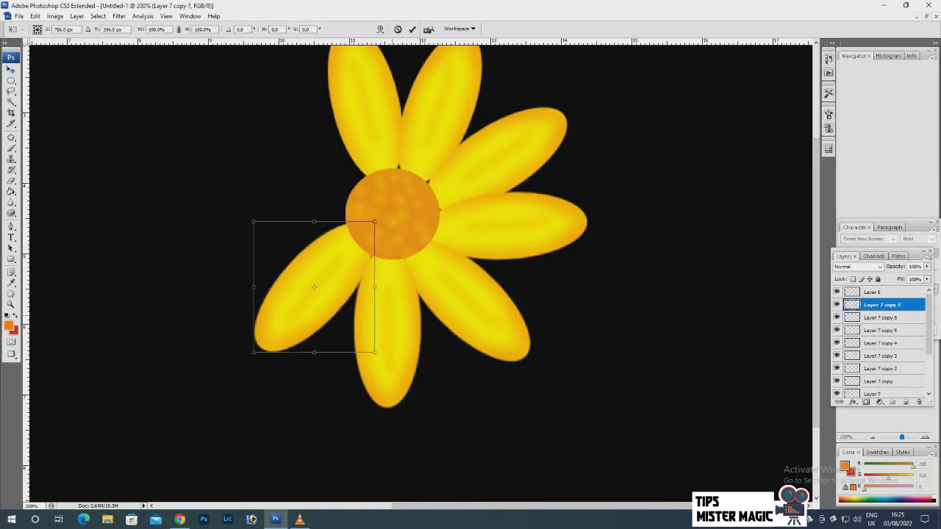
left_click_drag(247, 360, 189, 233)
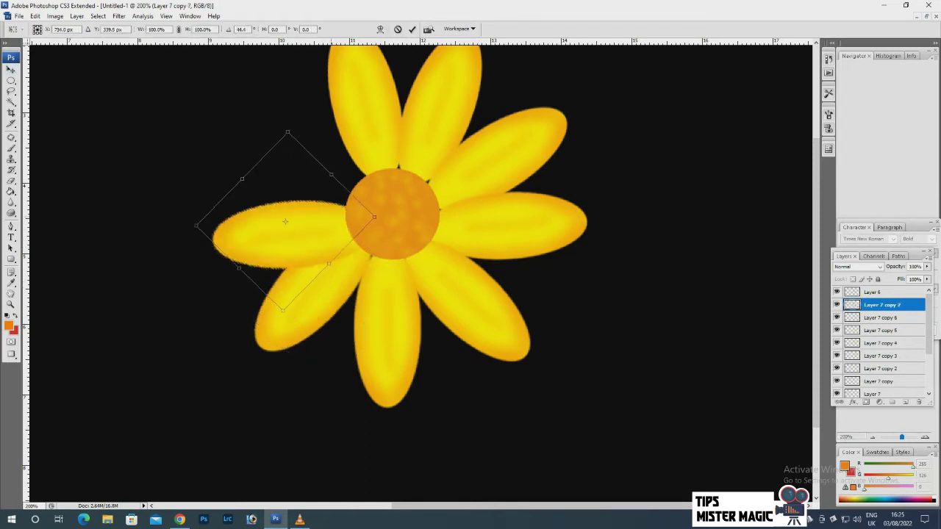
key("Up")
key("Up")
key("Up")
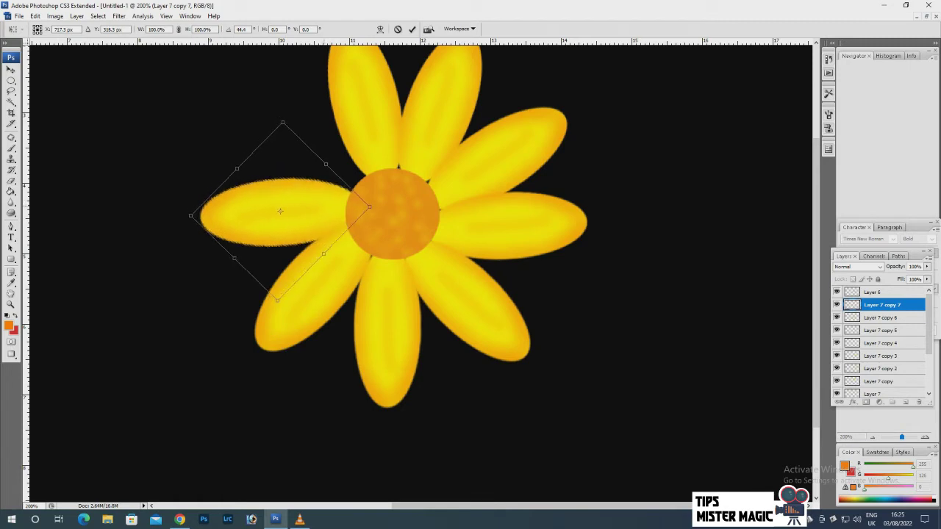
key("Down")
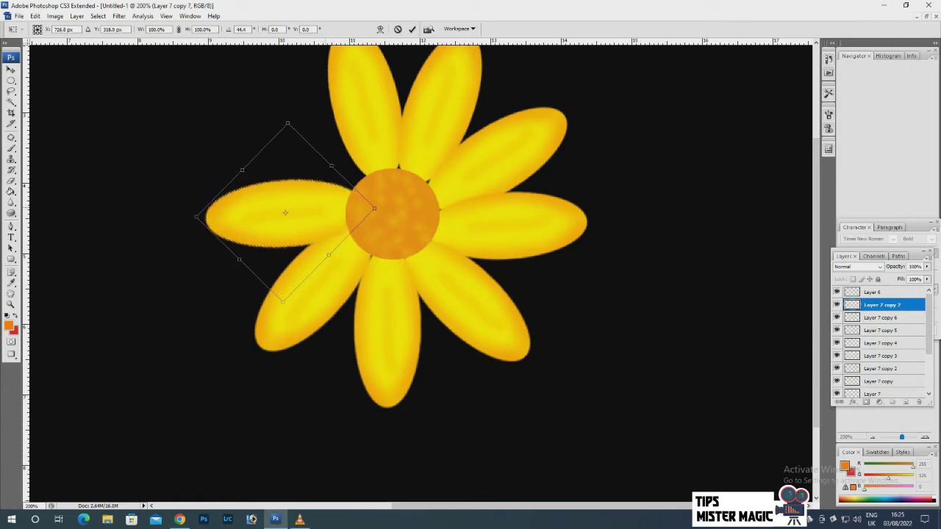
key("Return")
Add a ninth petal rotated into the upper-left gap, completing the ring.
key("ctrl+j")
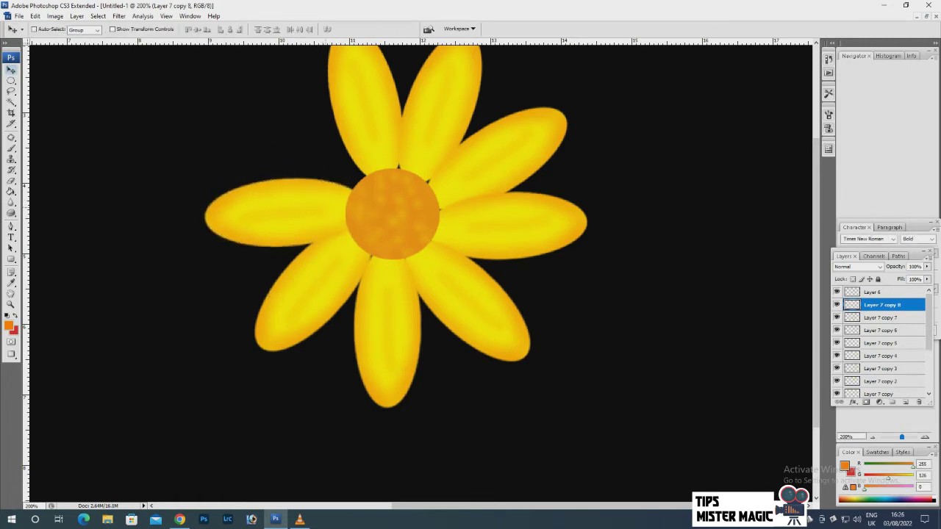
key("ctrl+t")
left_click_drag(197, 221, 213, 169)
mouse_move(285, 213)
left_mouse_down()
mouse_move(286, 166)
mouse_move(299, 145)
left_mouse_up()
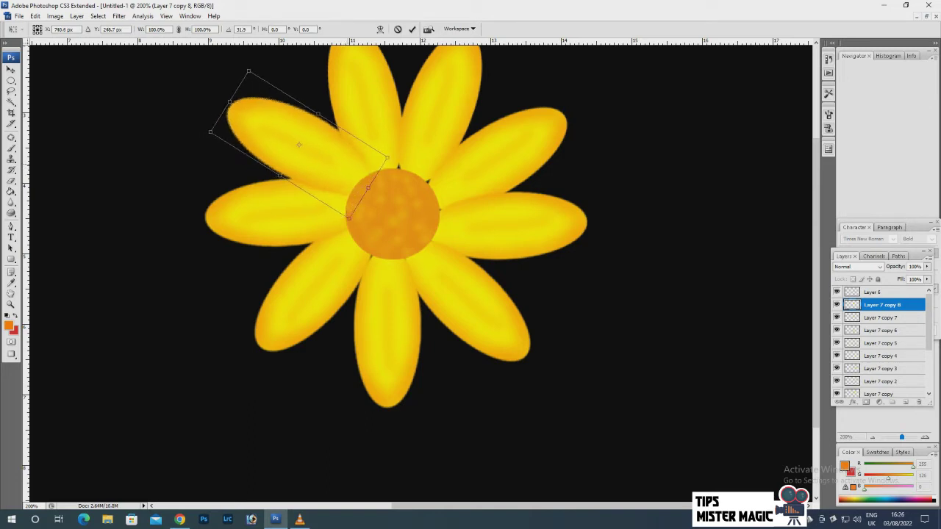
key("Return")
scroll(397, 272, "up", 3)
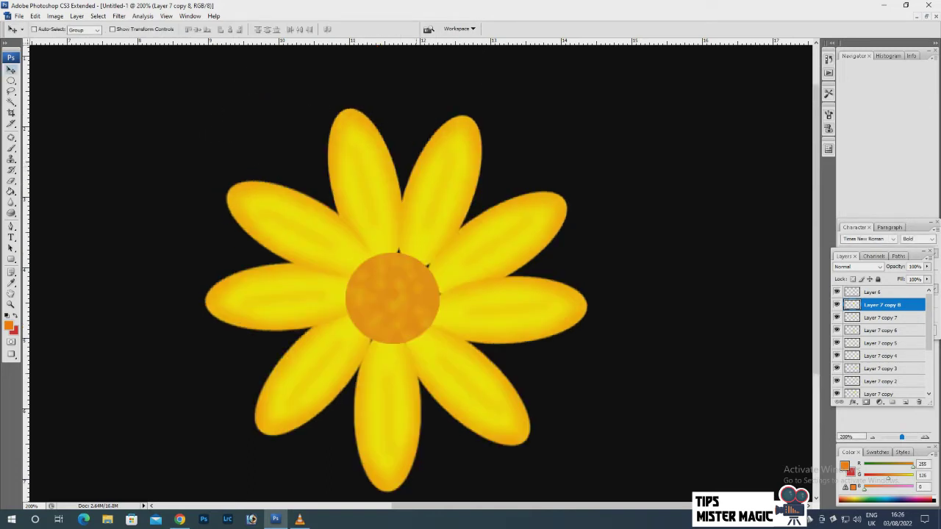
View the whole image at actual size and select petal layers Layer 7 copy through copy 8.
key("ctrl+minus")
key("ctrl+minus")
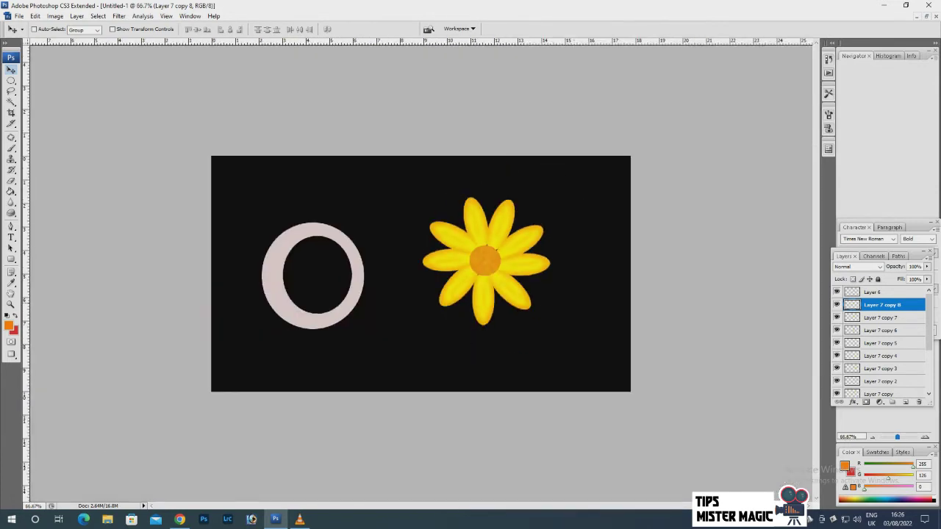
key("ctrl+plus")
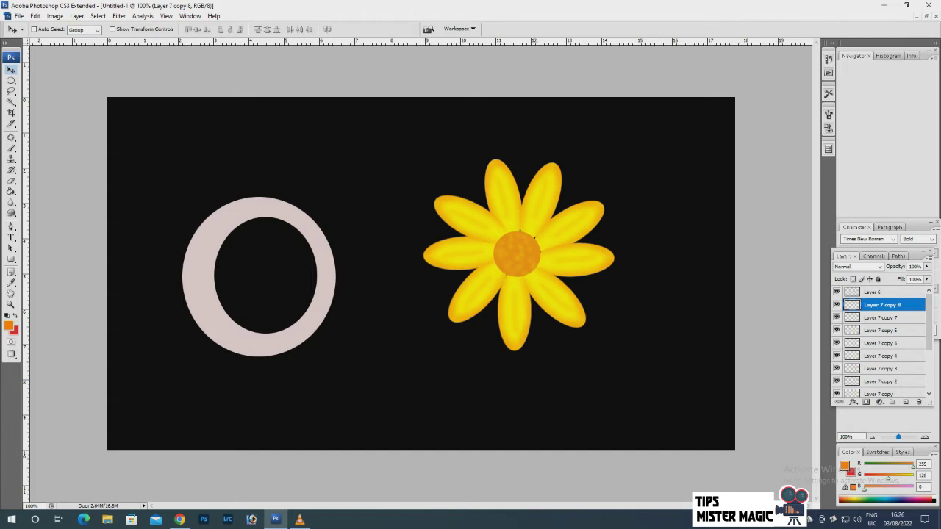
left_click_drag(929, 322, 929, 351)
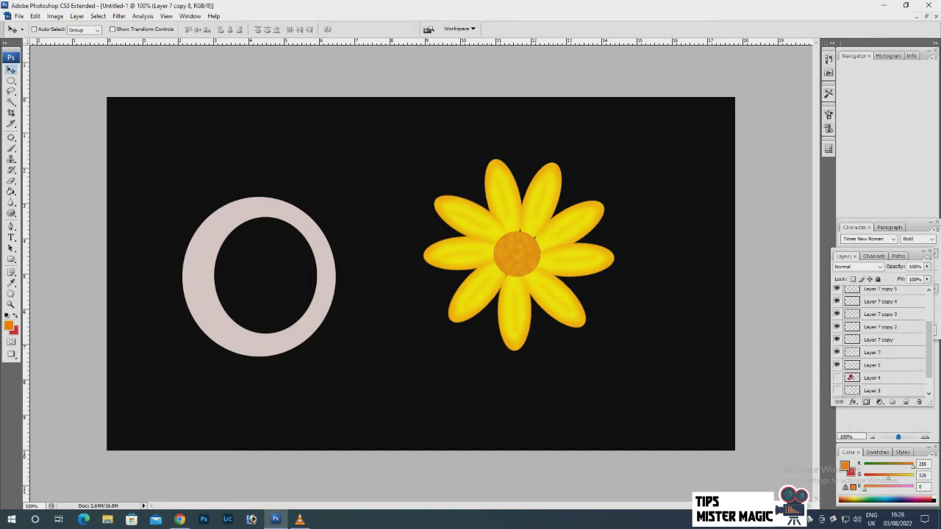
left_click(837, 364)
left_click(836, 365)
left_click(875, 352, "shift")
left_click_drag(929, 345, 929, 321)
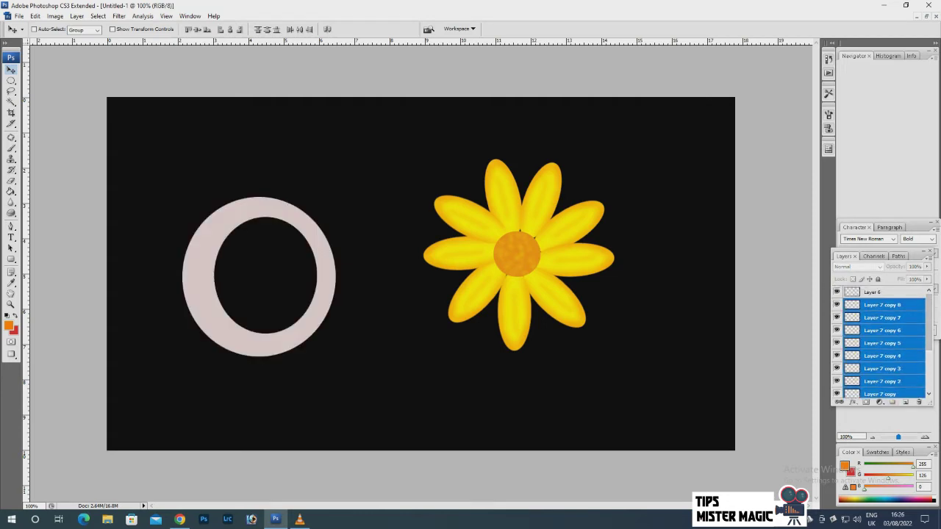
Create Group 2 and move the petal copy layers into it.
left_click(892, 403)
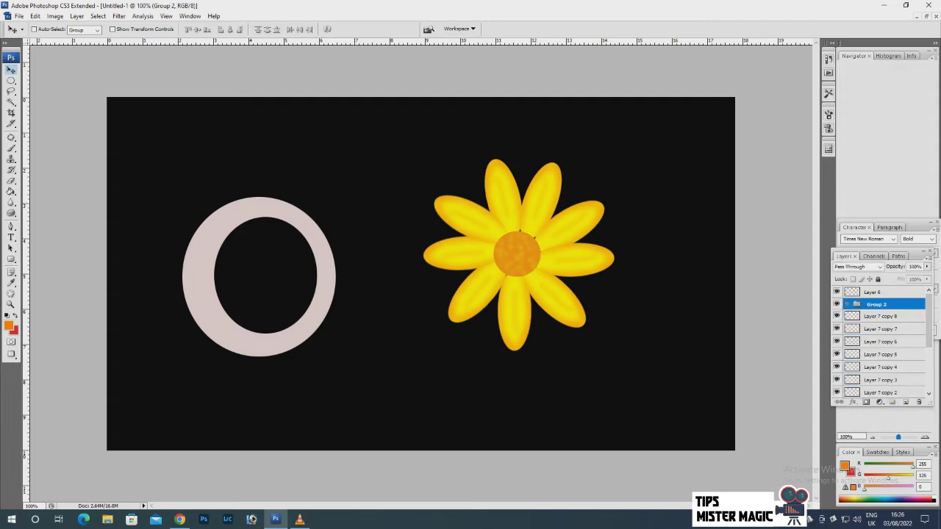
left_click(883, 317)
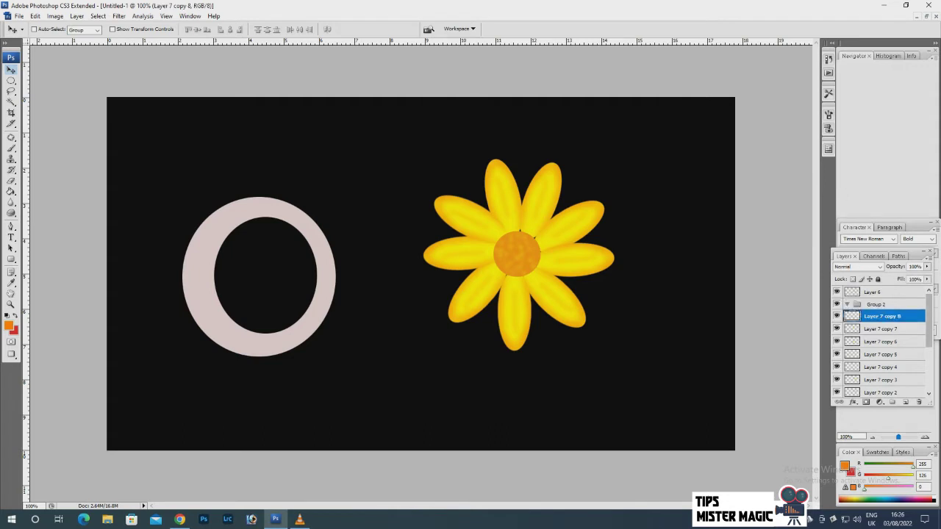
left_click(882, 392, "shift")
left_click_drag(882, 355, 875, 304)
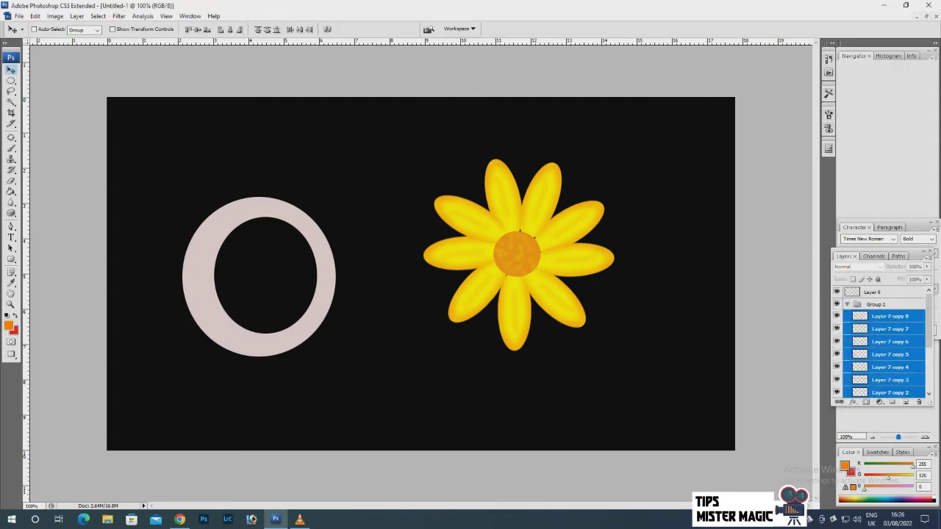
Move the orange centre layer into Group 2, checking the group, O and centre visibility.
left_click(848, 303)
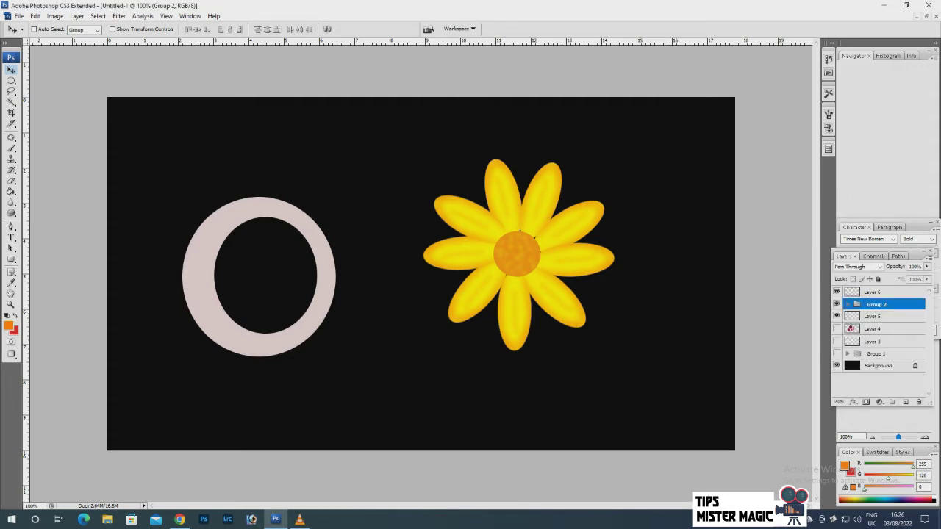
left_click(836, 304)
left_click(836, 304)
left_click(836, 315)
left_click(836, 315)
left_click(835, 316)
left_click(835, 292)
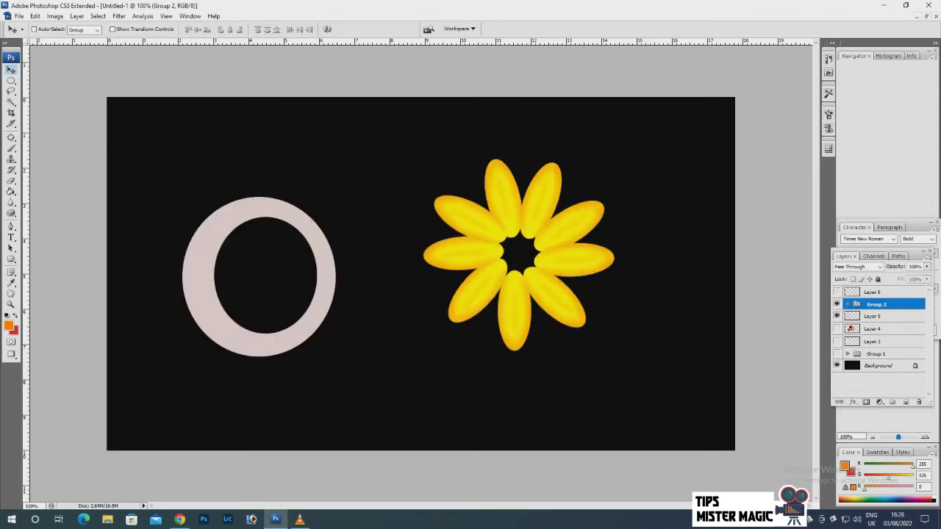
left_click(836, 292)
left_click(836, 292)
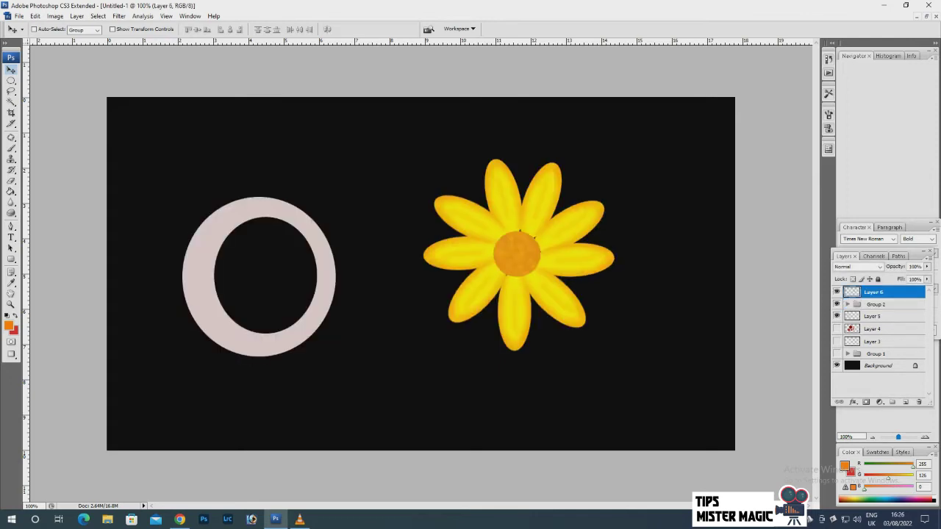
left_click_drag(872, 292, 876, 303)
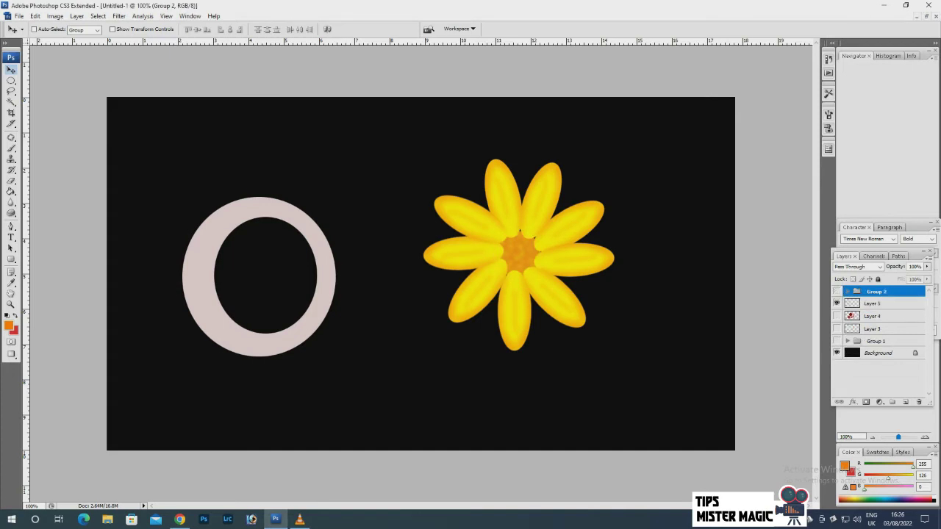
left_click(836, 291)
left_click(836, 291)
left_click(836, 291)
left_click(848, 292)
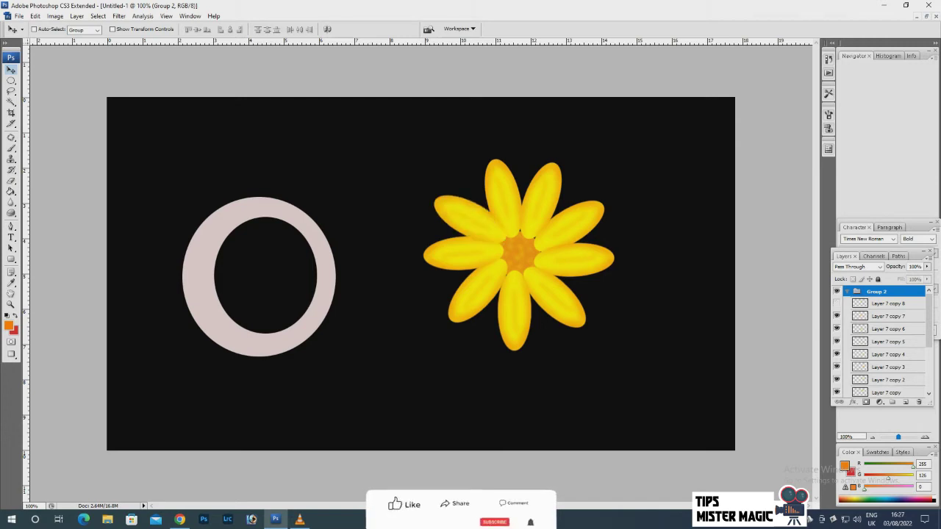
Raise the orange centre above the petals, then collapse and hide Group 2.
right_click(514, 250)
left_click(533, 255)
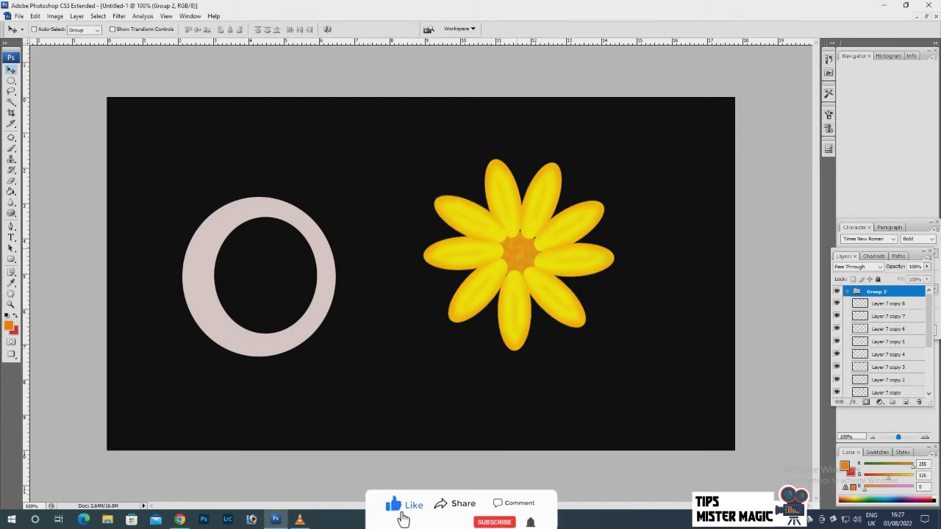
right_click(516, 249)
left_click(548, 265)
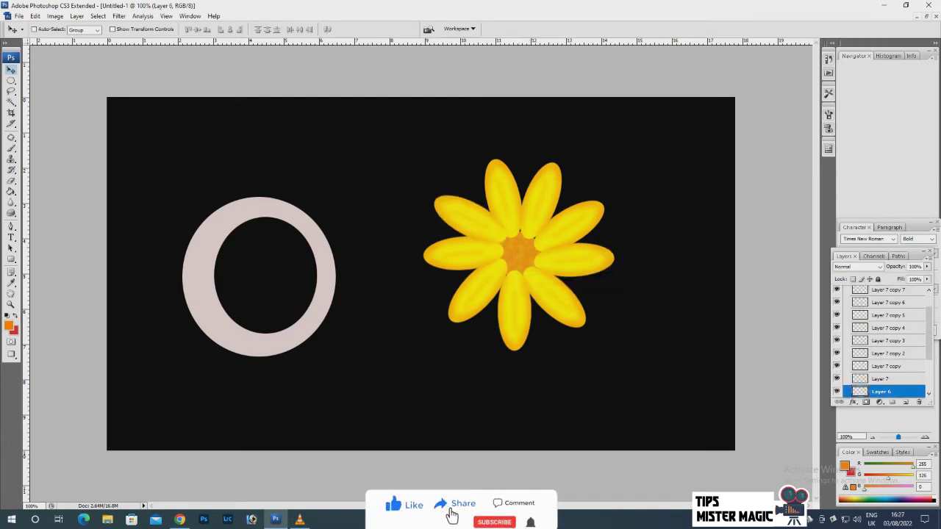
key("ctrl+bracketright")
key("ctrl+bracketright")
key("ctrl+bracketright")
key("ctrl+bracketright")
key("ctrl+bracketright")
key("ctrl+bracketright")
key("ctrl+bracketright")
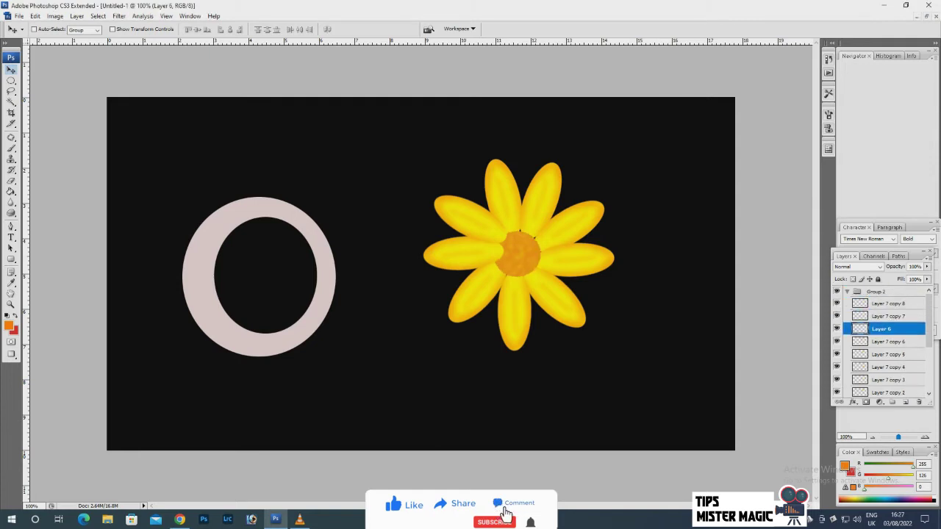
key("ctrl+bracketright")
key("ctrl+bracketright")
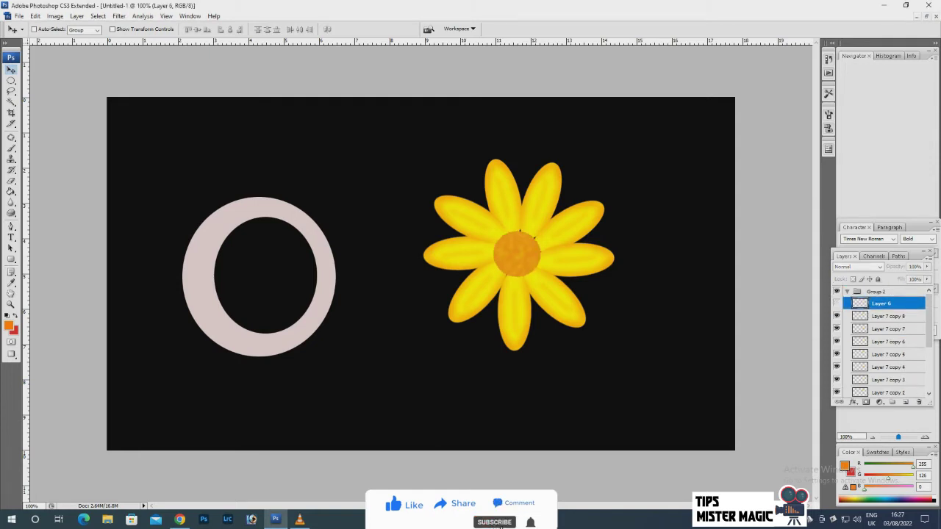
left_click(836, 303)
left_click(836, 303)
left_click(836, 303)
left_click(847, 291)
left_click(836, 291)
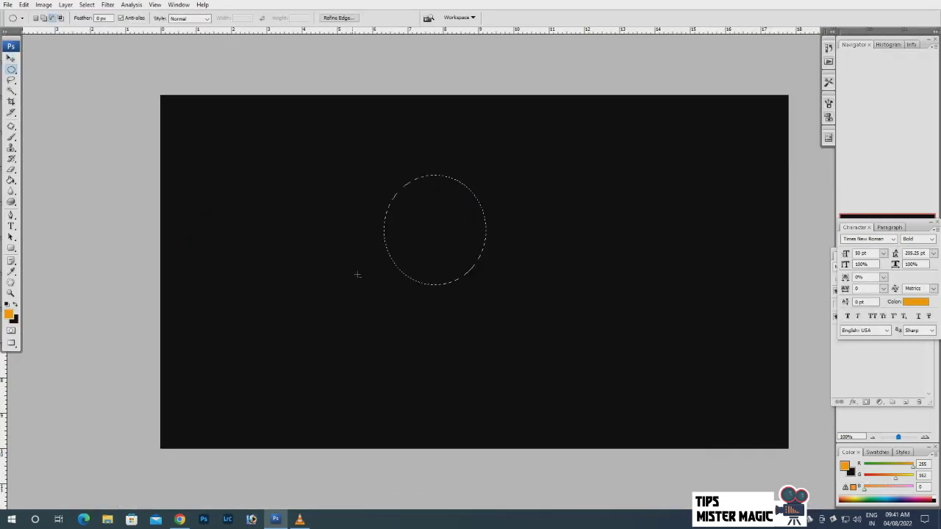
Draw an oval selection near the canvas centre and fill it with orange.
left_click(357, 274)
left_click_drag(377, 168, 473, 303)
key("g")
left_click(424, 235)
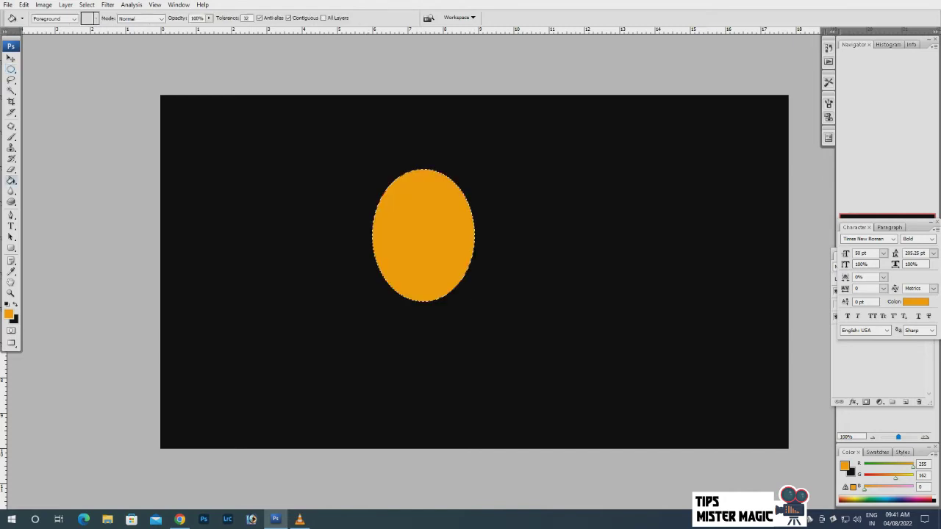
Pick lime green, then cyan, with a size-90 brush and paint cyan onto the oval's upper-left.
left_click(9, 314)
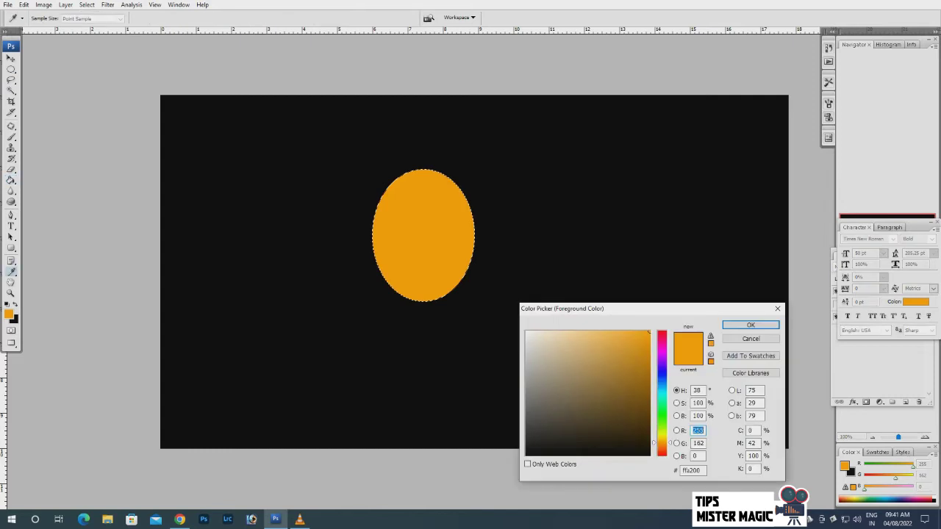
left_click_drag(661, 443, 662, 428)
key("Return")
key("b")
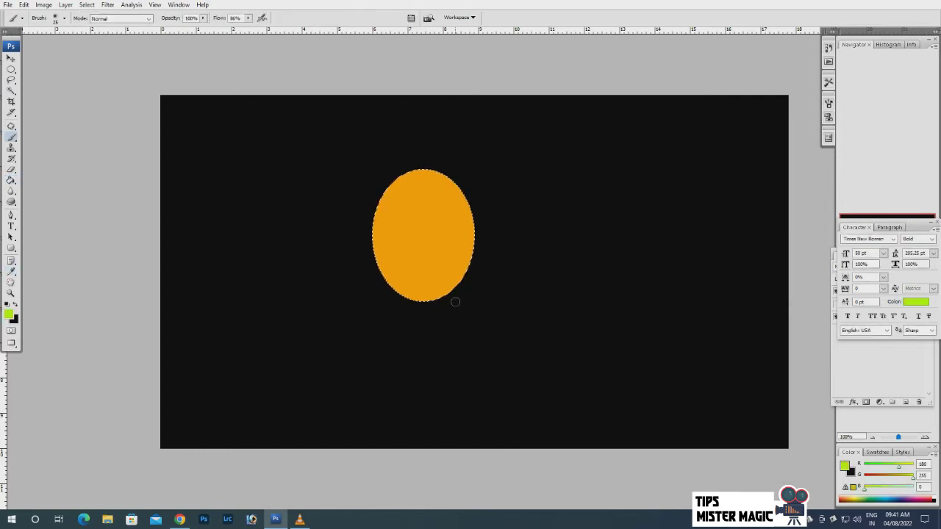
key("bracketright")
key("bracketright")
key("bracketright")
key("bracketright")
key("bracketright")
left_click(401, 276)
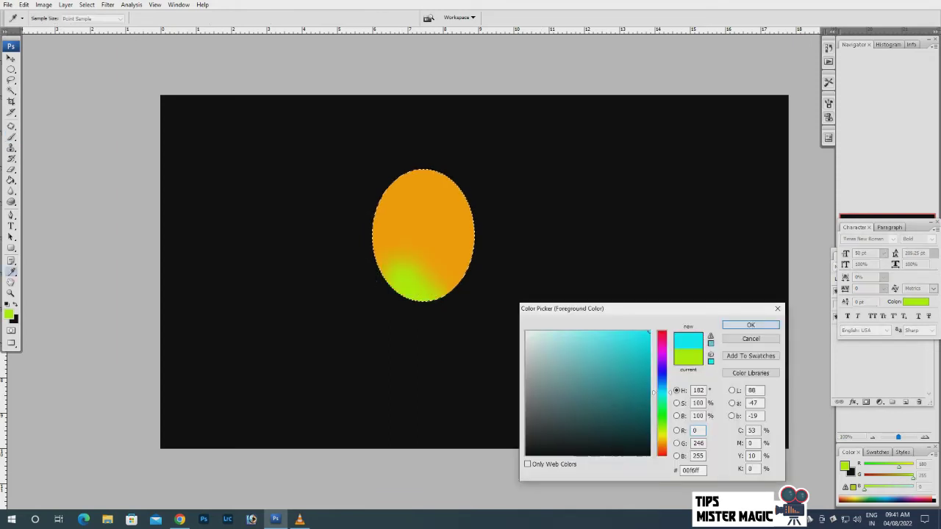
left_click(751, 325)
left_click_drag(384, 198, 413, 188)
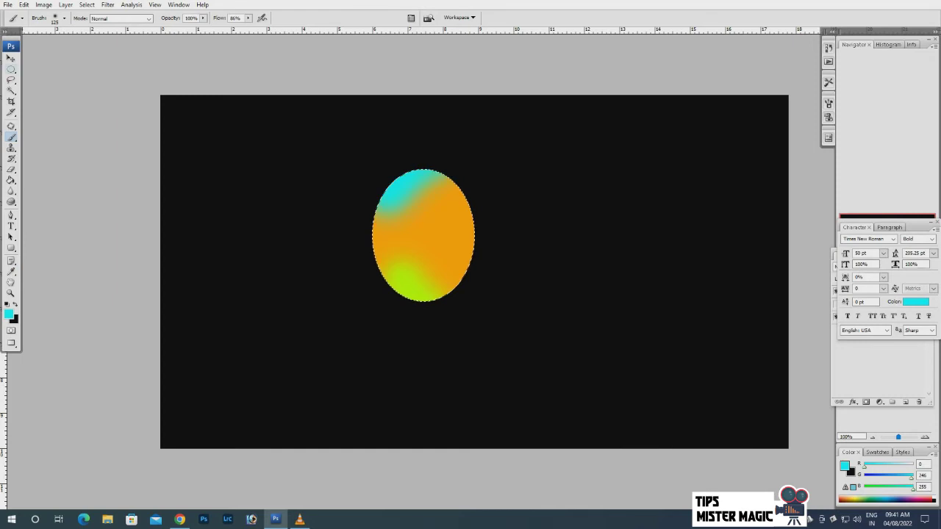
Offset and reshape the elliptical selection, then delete its pixels to cut a crescent.
key("m")
left_click_drag(399, 225, 429, 225)
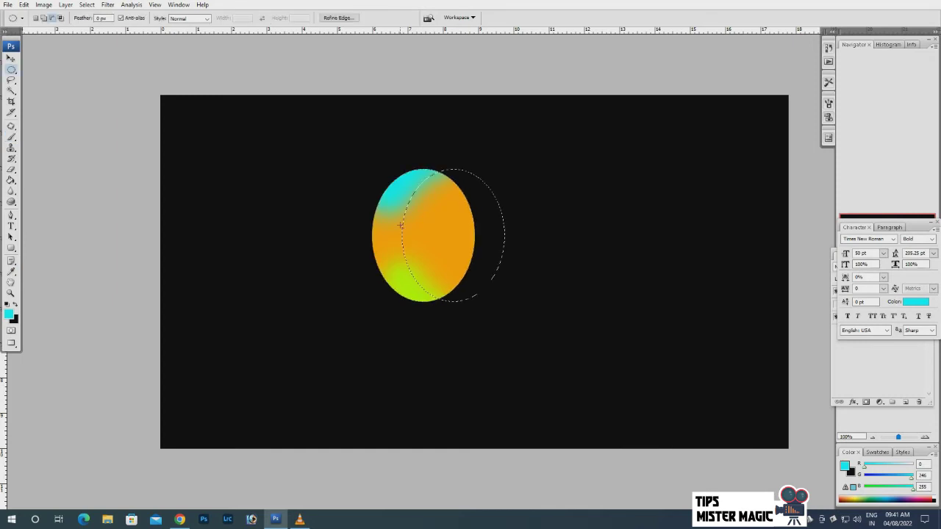
right_click(431, 223)
left_click(474, 348)
left_click_drag(453, 169, 453, 180)
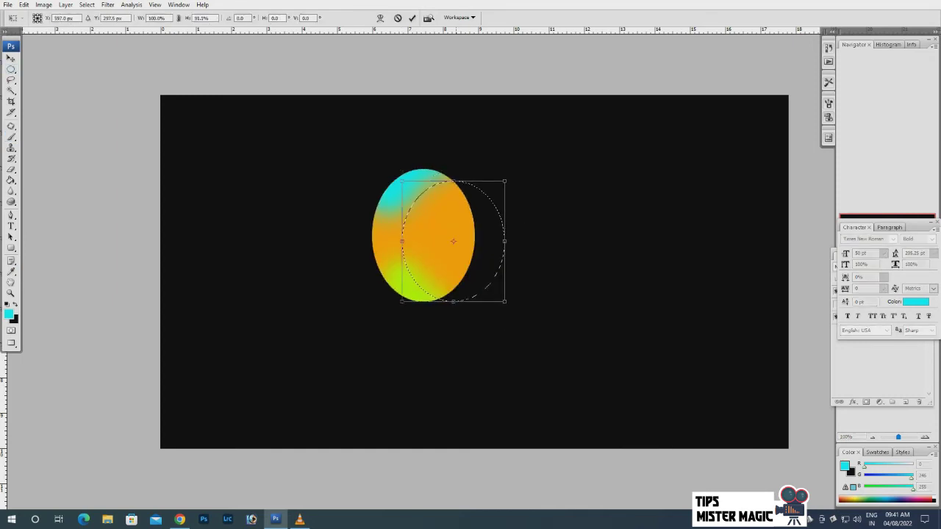
left_click_drag(453, 301, 453, 291)
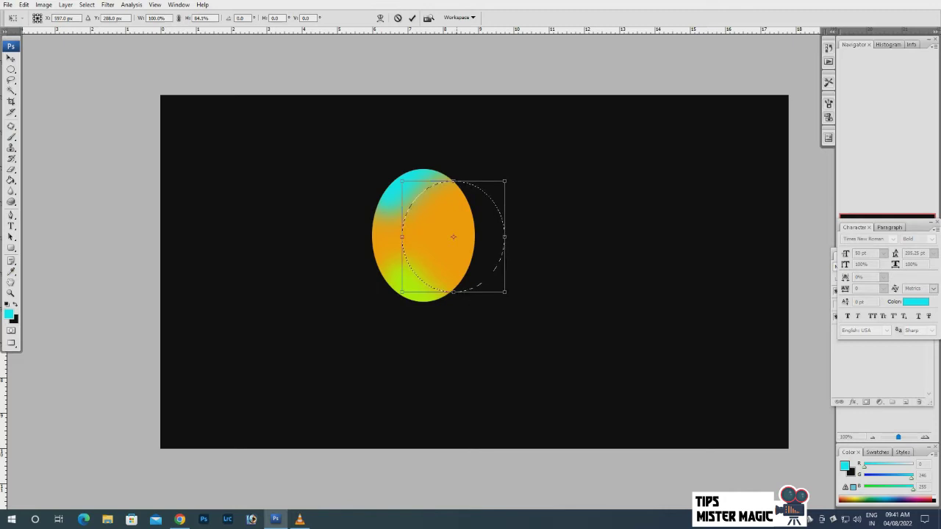
left_click_drag(453, 291, 452, 298)
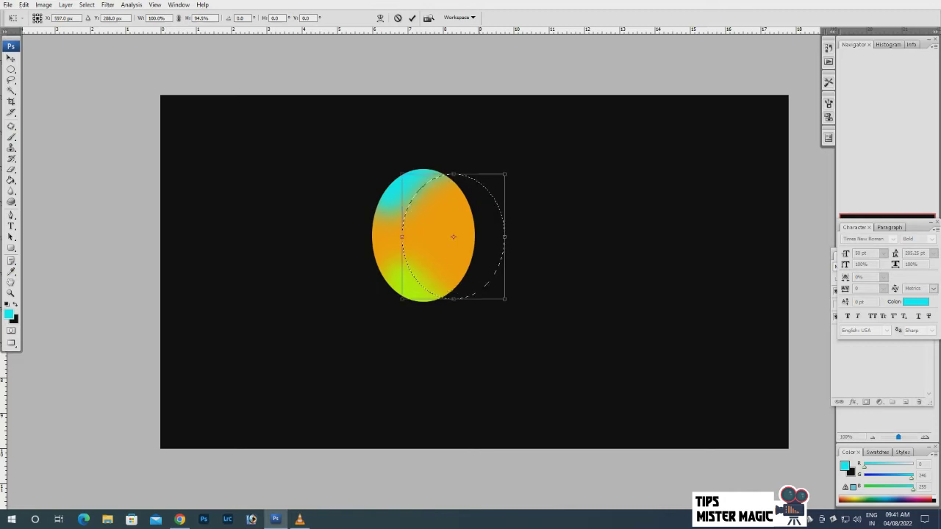
key("Return")
key("Delete")
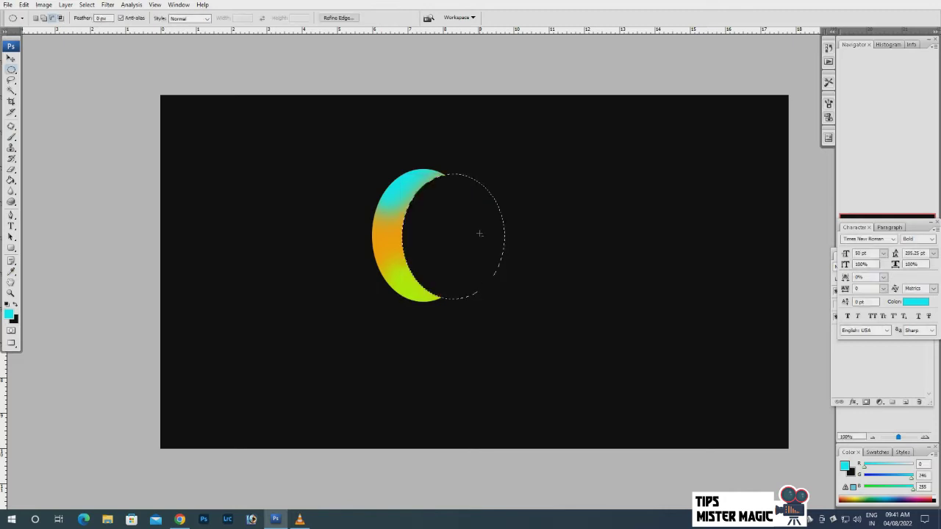
key("ctrl+d")
Move the crescent up and right and scale it to about 76%.
key("v")
left_click_drag(408, 235, 441, 214)
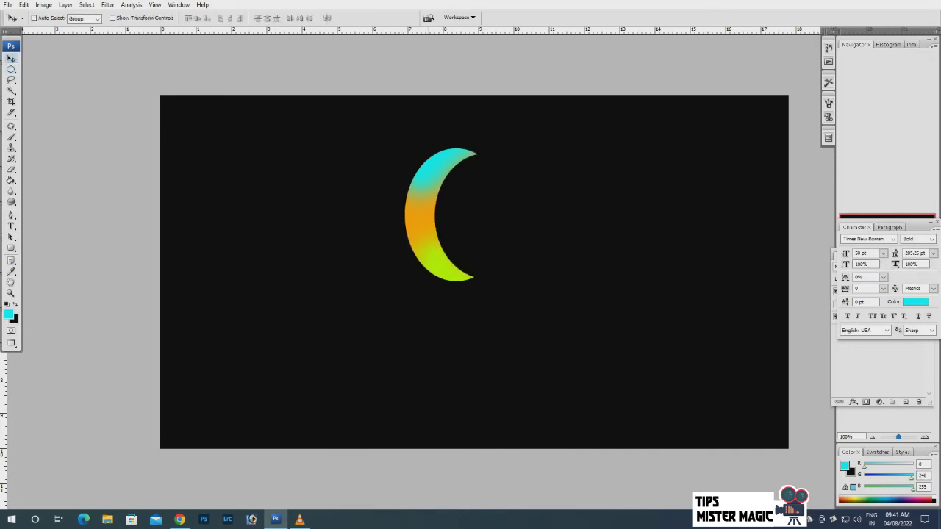
key("ctrl+t")
left_click_drag(476, 279, 459, 248)
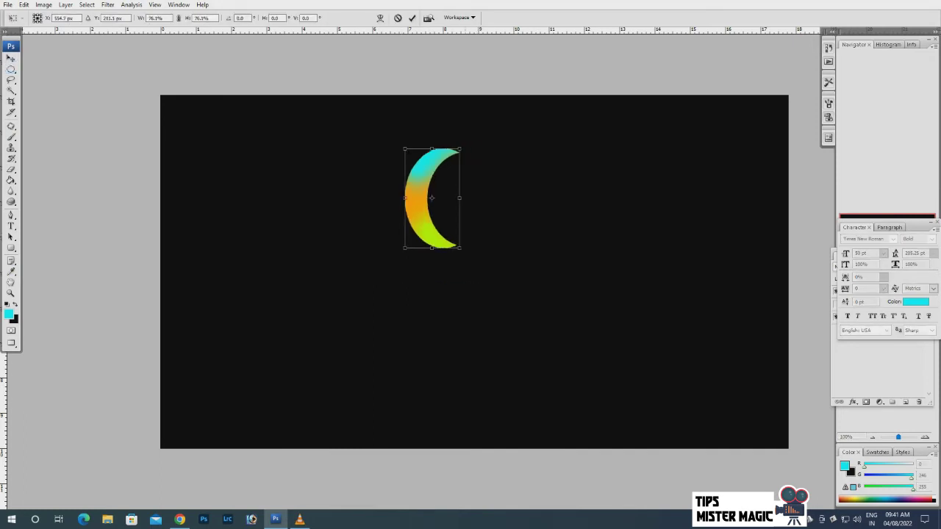
key("Return")
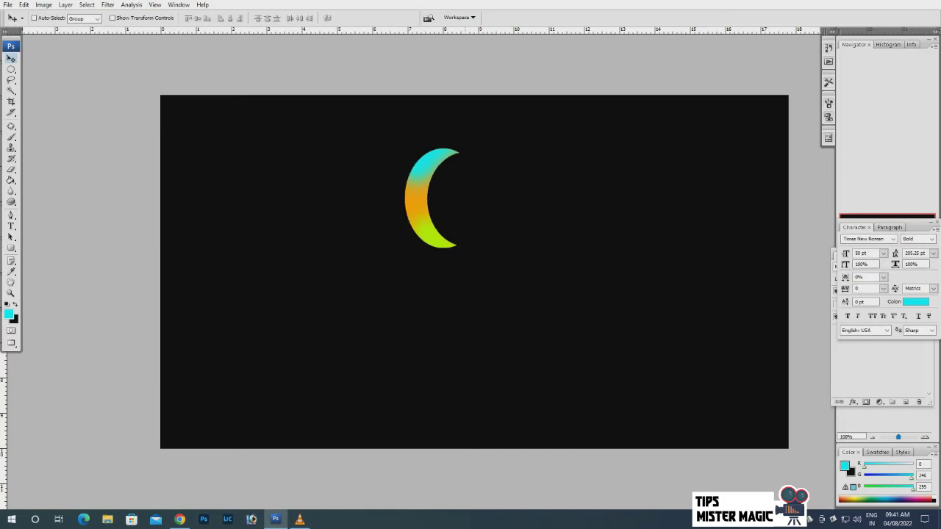
Copy the crescent to a new layer, rotate it about 43°, and place a guide at its tip.
left_click(65, 5)
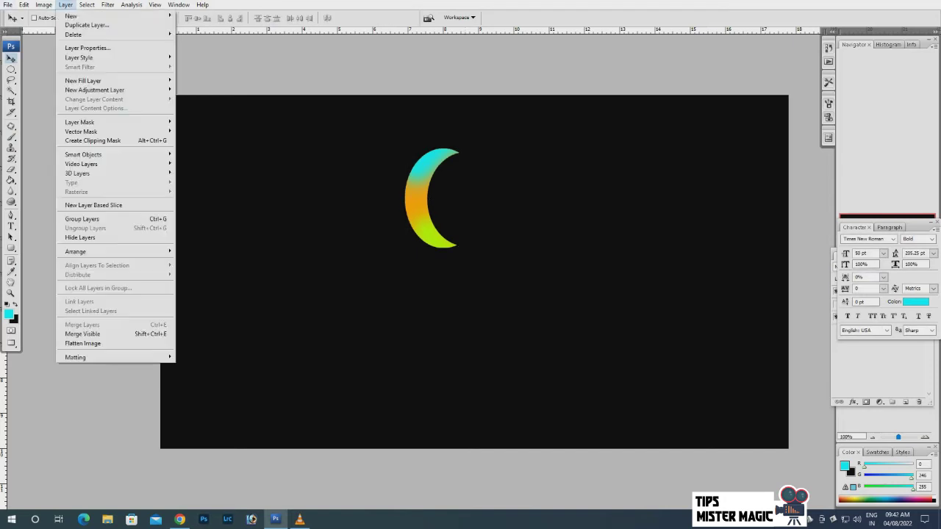
left_click(213, 57)
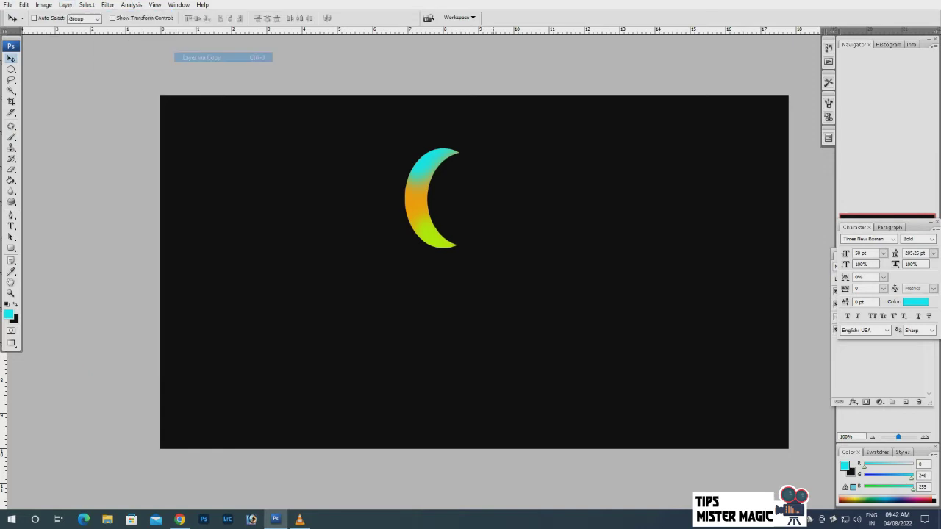
key("ctrl+t")
left_click_drag(461, 255, 462, 255)
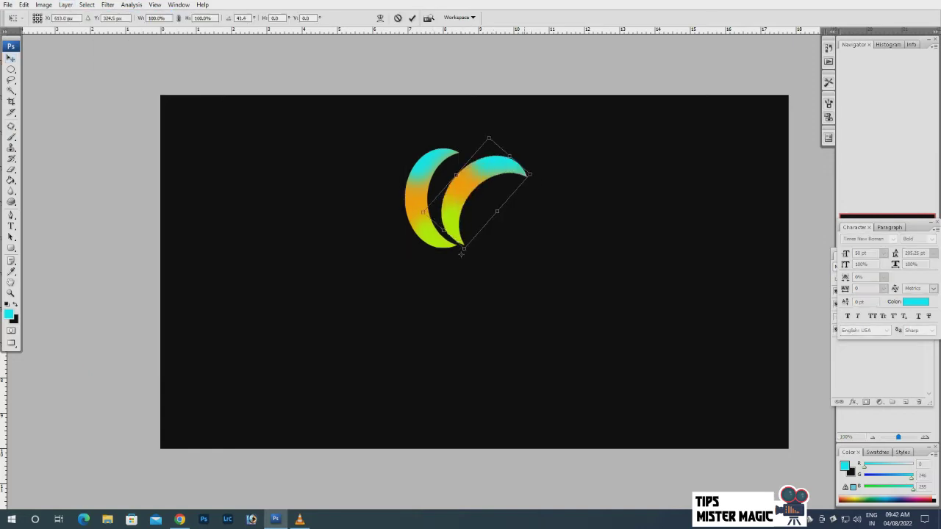
key("ctrl+semicolon")
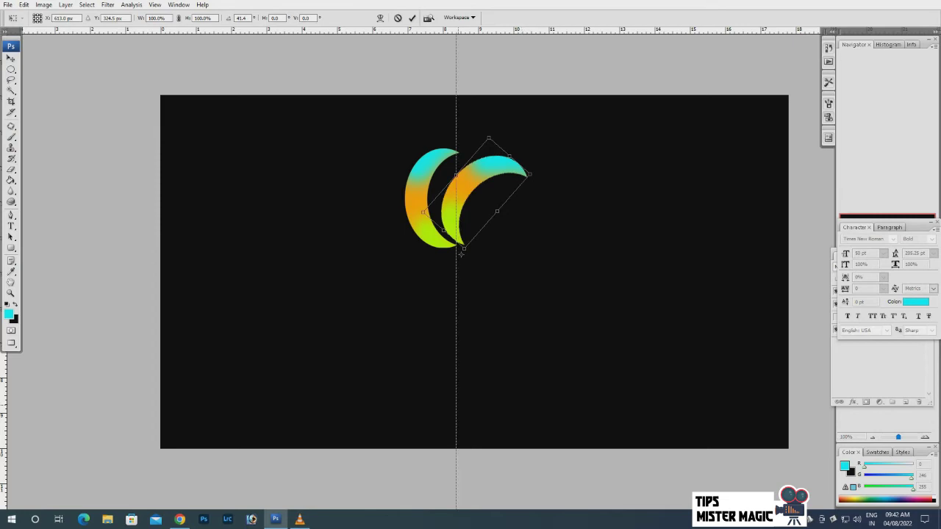
left_click_drag(461, 254, 462, 255)
key("Return")
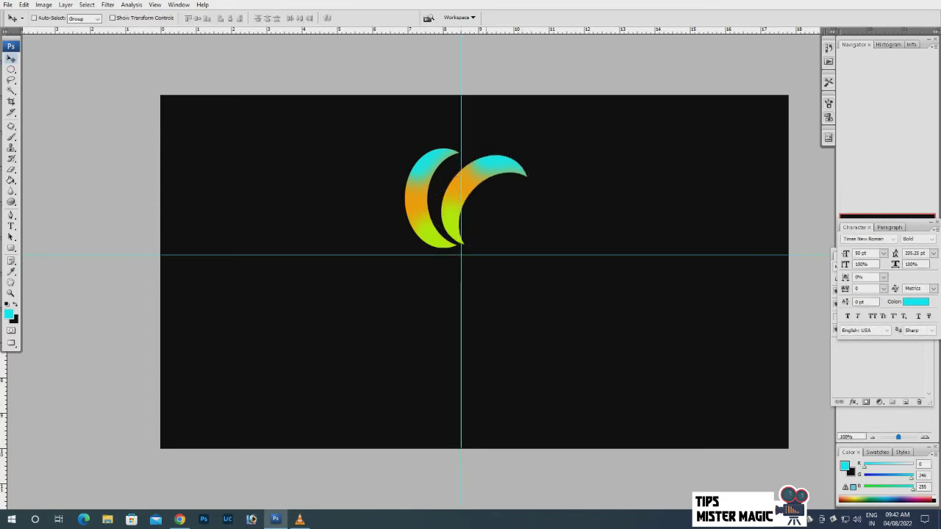
Rotate the crescent copy about 40° clockwise around the guide crossing.
key("ctrl+t")
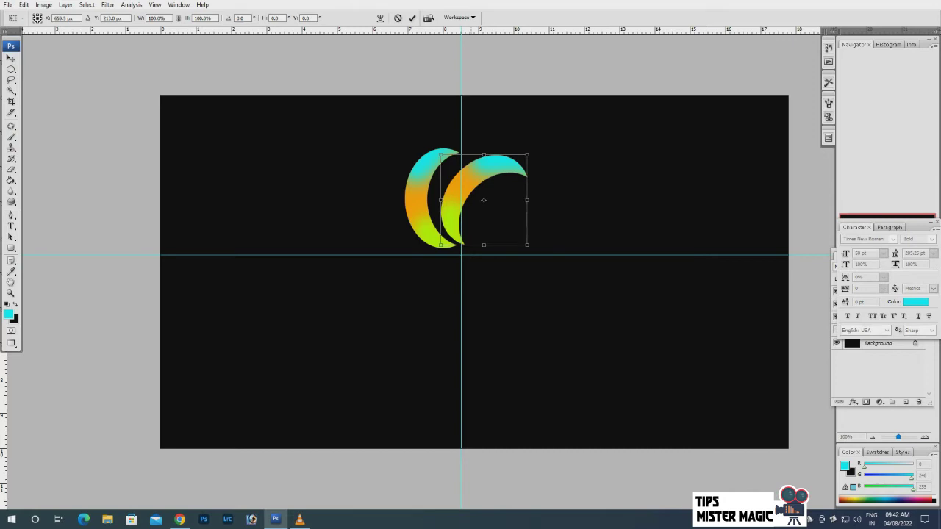
left_click_drag(484, 200, 477, 248)
left_click_drag(537, 147, 589, 221)
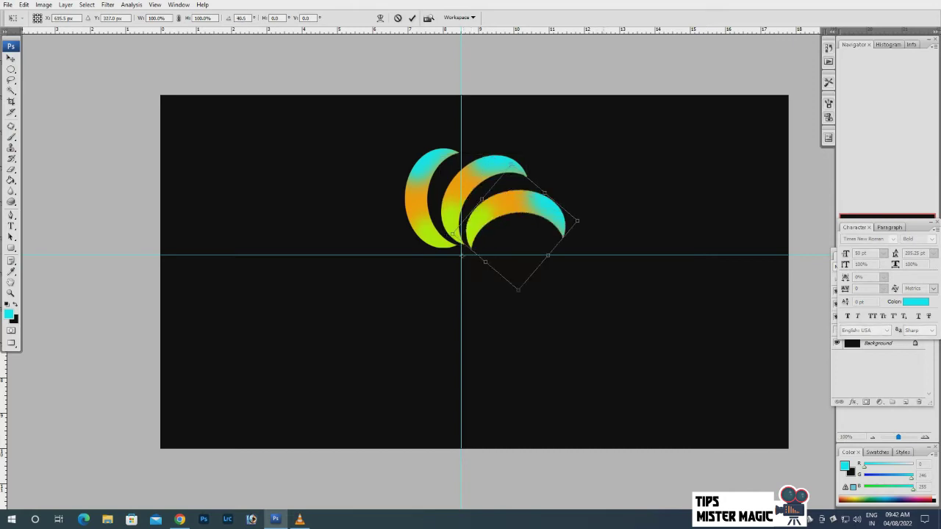
key("Escape")
key("ctrl+t")
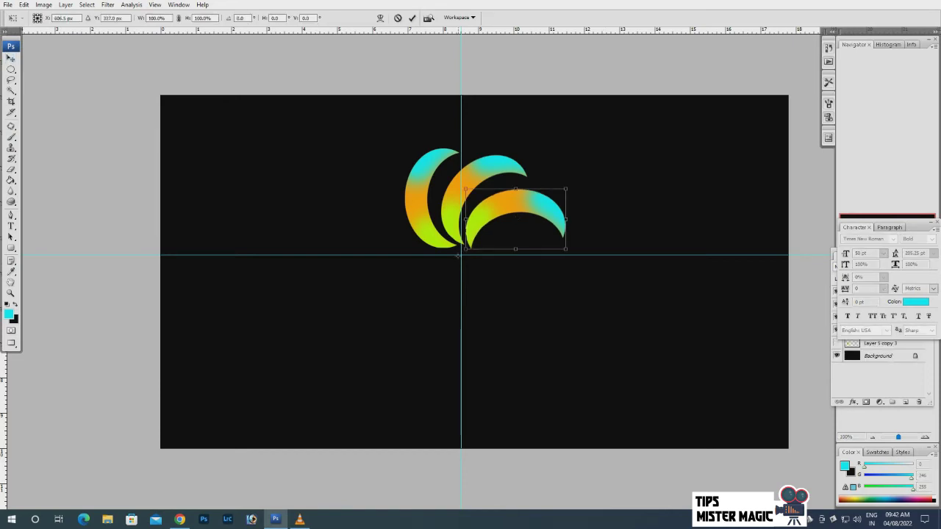
left_click_drag(581, 193, 592, 279)
key("Return")
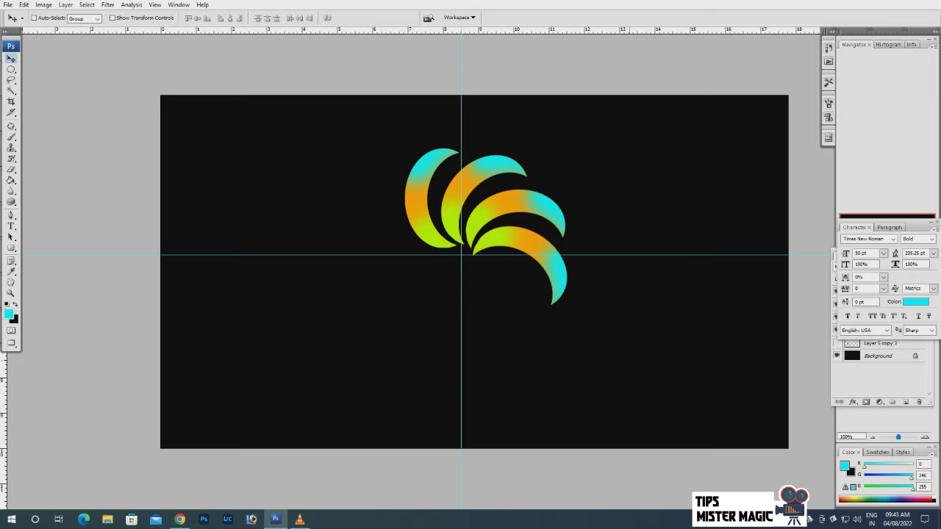
Duplicate the crescent and rotate copies about 43° and further clockwise around the guide crossing.
key("ctrl+alt+t")
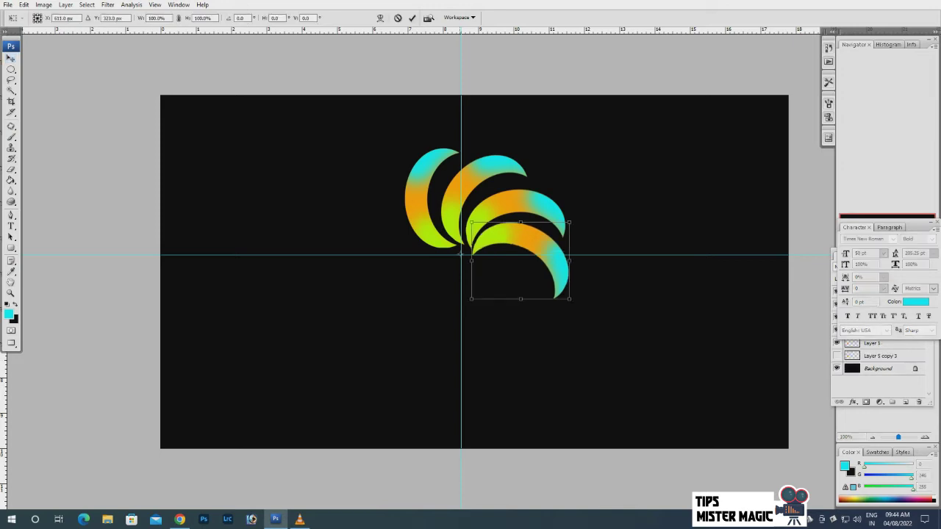
left_click_drag(461, 254, 462, 256)
left_click_drag(577, 309, 513, 372)
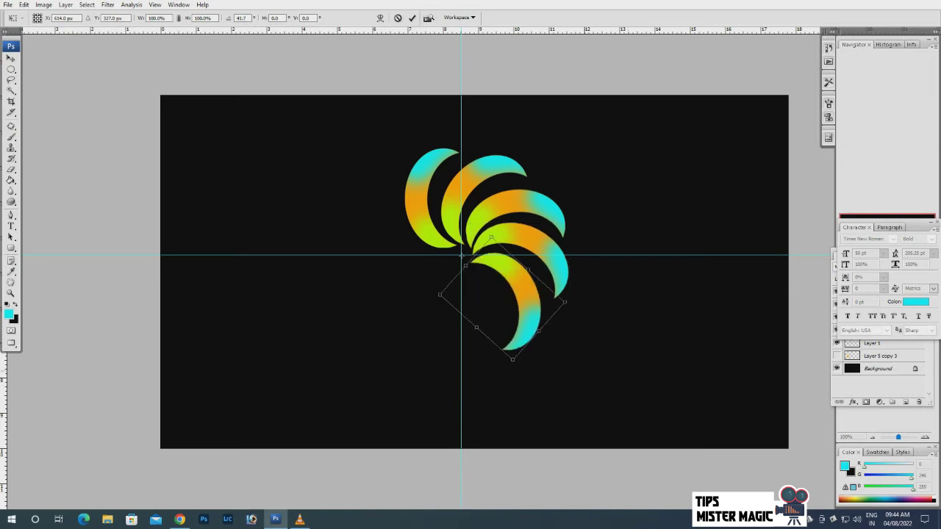
key("Return")
key("ctrl+t")
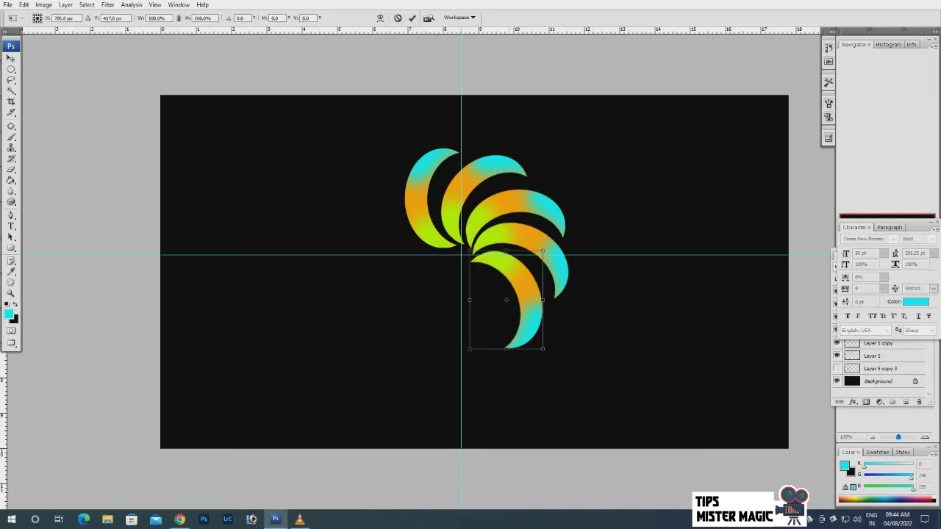
left_click_drag(505, 299, 461, 255)
left_click_drag(515, 382, 423, 381)
key("Return")
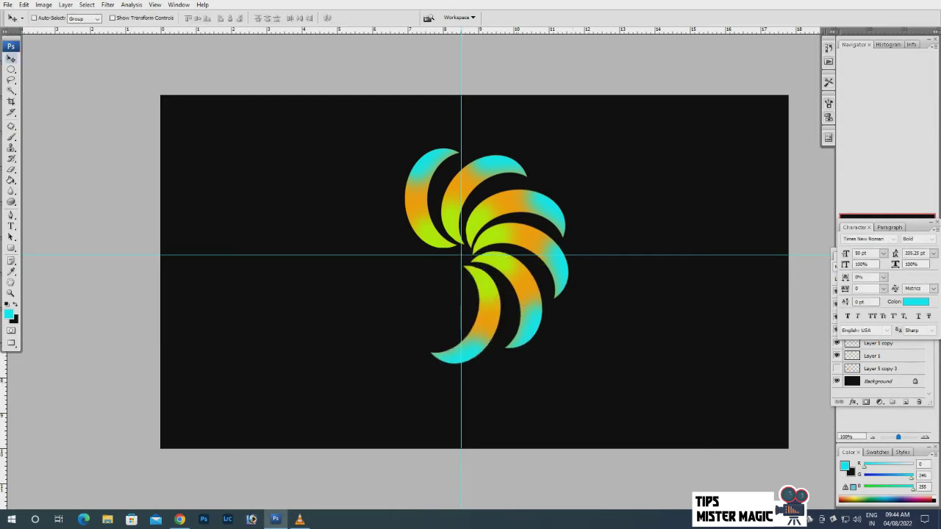
Add three more crescent copies rotated about 57°, 33° and 34° to close the pinwheel.
key("ctrl+alt+t")
left_click_drag(465, 315, 460, 255)
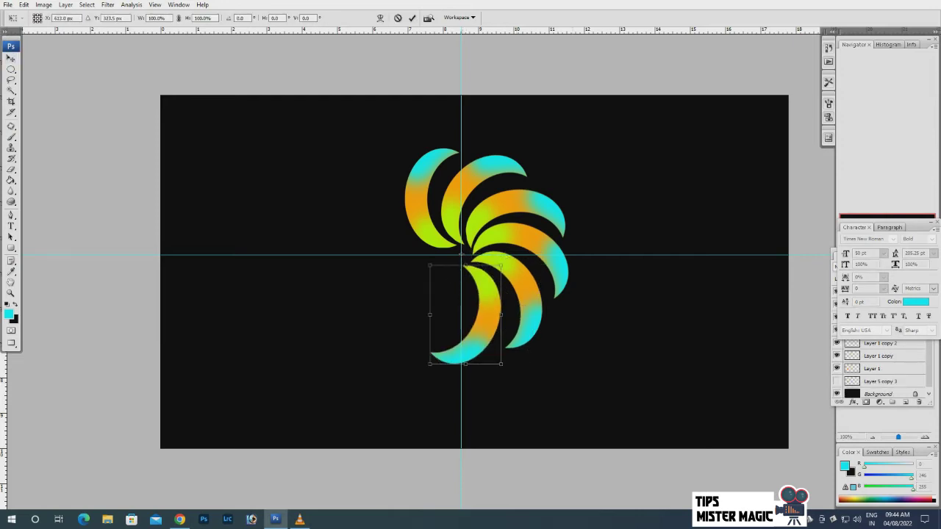
left_click_drag(423, 369, 346, 290)
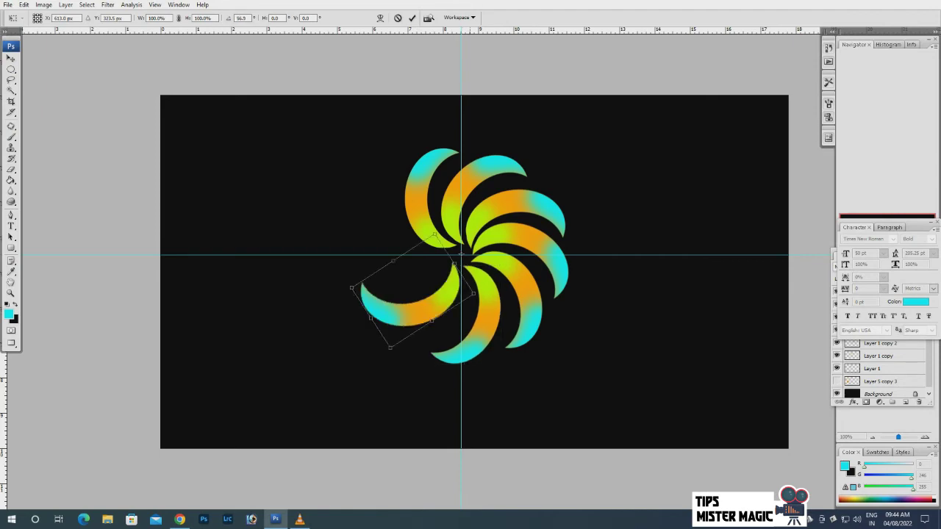
key("Return")
key("ctrl+alt+t")
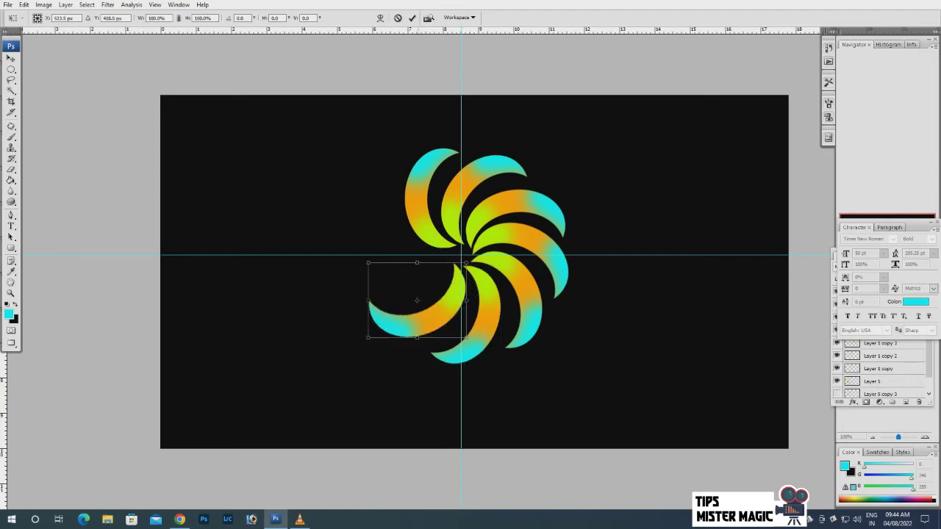
left_click_drag(397, 353, 339, 294)
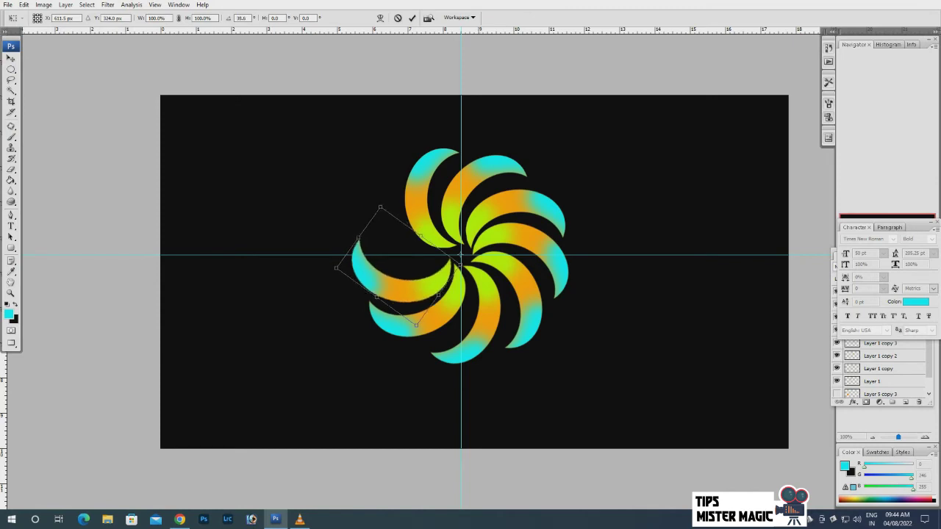
key("Return")
key("ctrl+alt+t")
left_click_drag(346, 309, 339, 226)
key("Return")
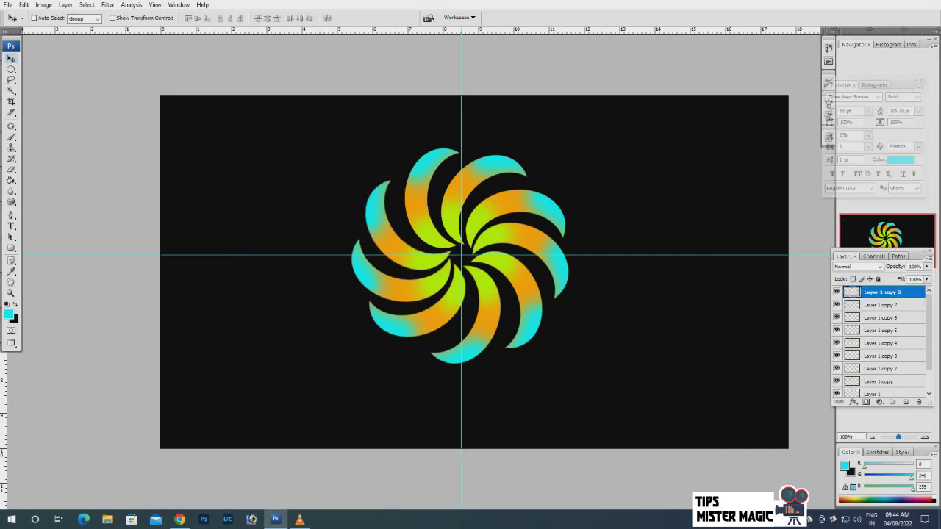
Merge Layer 1 and all its crescent copies into one layer, nudge it, and enlarge it about 115%.
key("alt+comma")
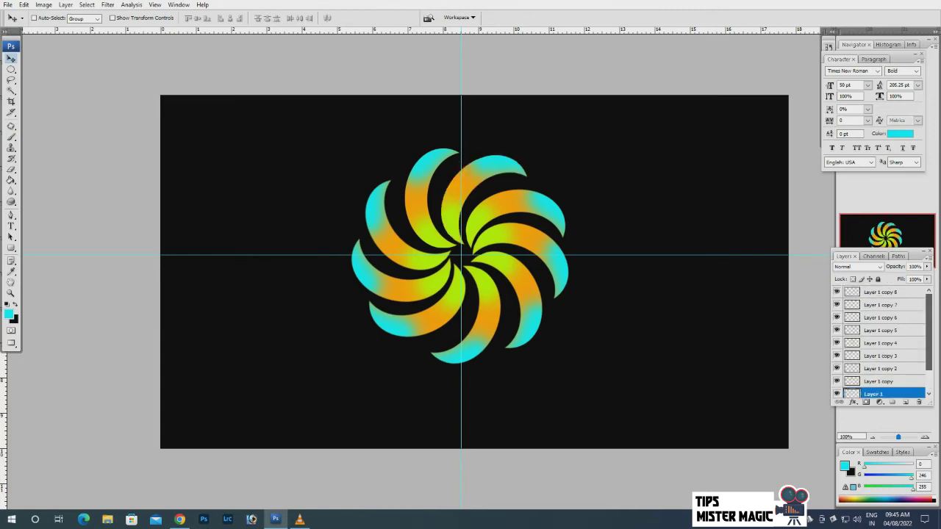
key("shift+alt+period")
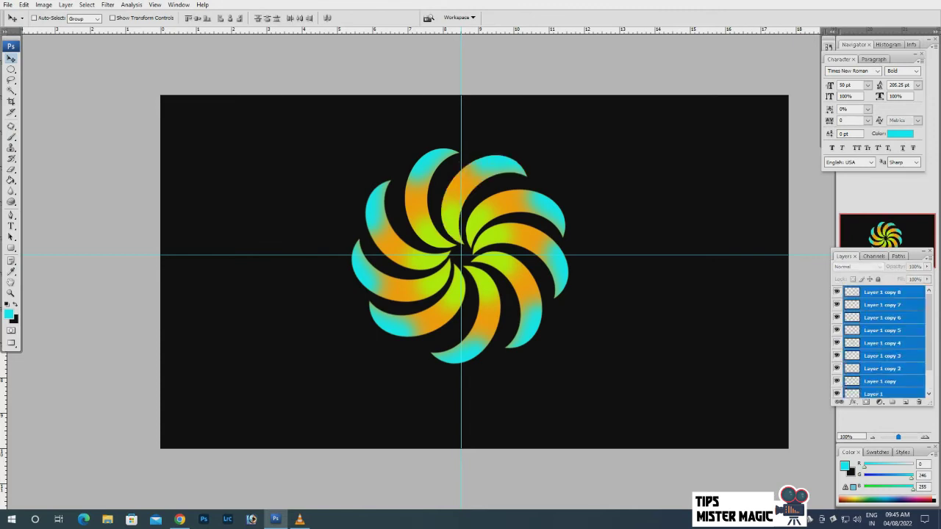
key("ctrl+e")
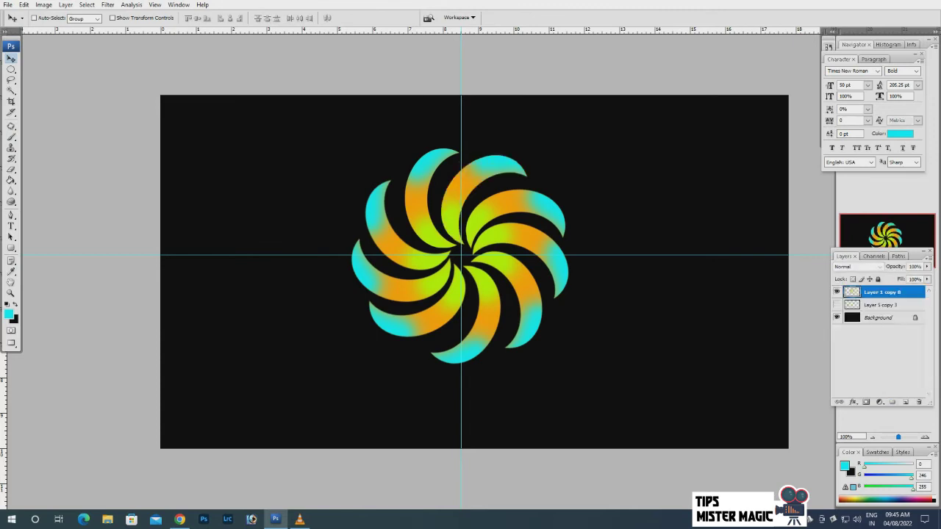
key("shift+Down")
key("shift+Down")
key("shift+Down")
key("shift+Right")
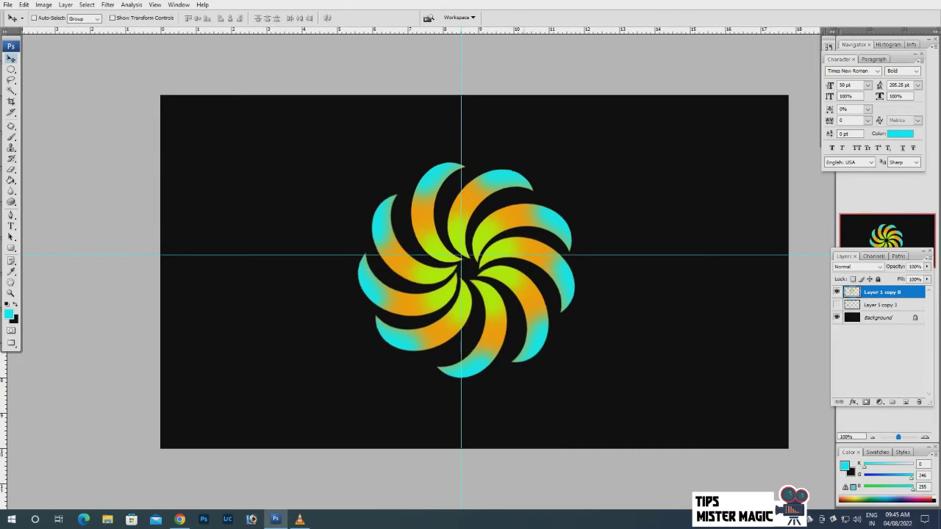
key("ctrl+t")
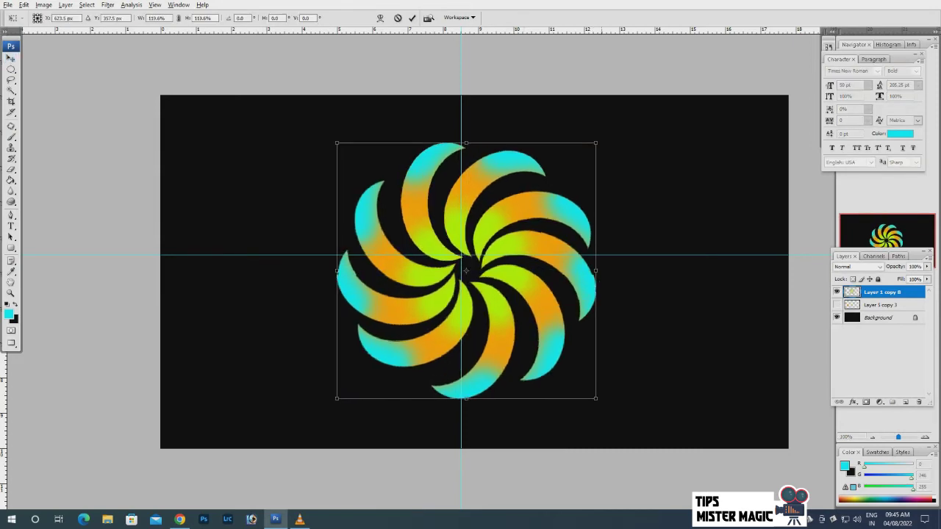
key("Return")
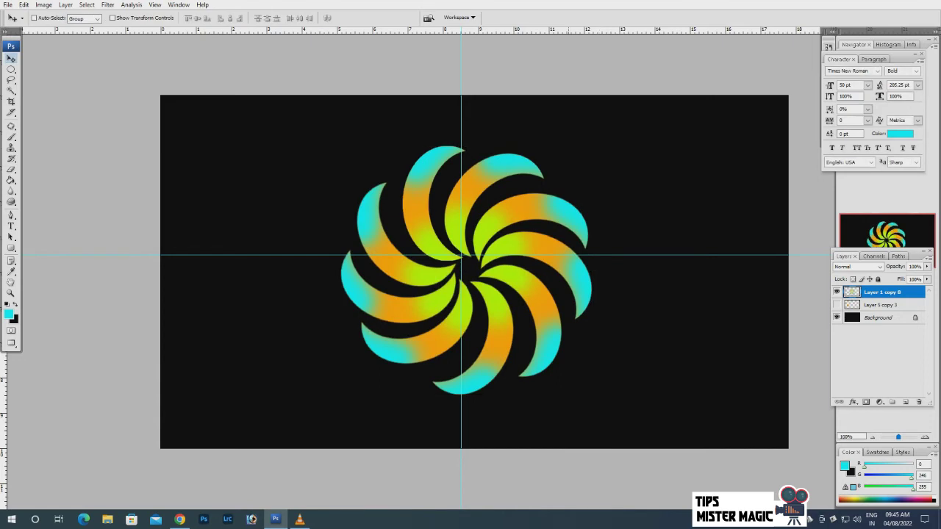
Duplicate the merged swirl Layer 1 copy 8, shrink the copy to 36%, and place it upper left.
right_click(551, 210)
left_click(586, 215)
key("ctrl+j")
key("ctrl+t")
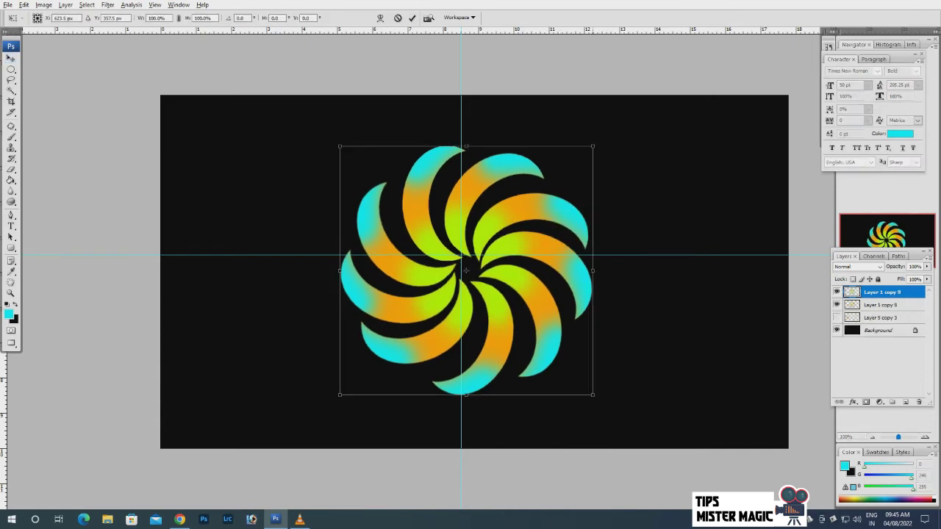
left_click_drag(592, 394, 511, 314)
mouse_move(466, 270)
left_mouse_down()
mouse_move(261, 180)
mouse_move(250, 166)
left_mouse_up()
left_click_drag(250, 164, 282, 179)
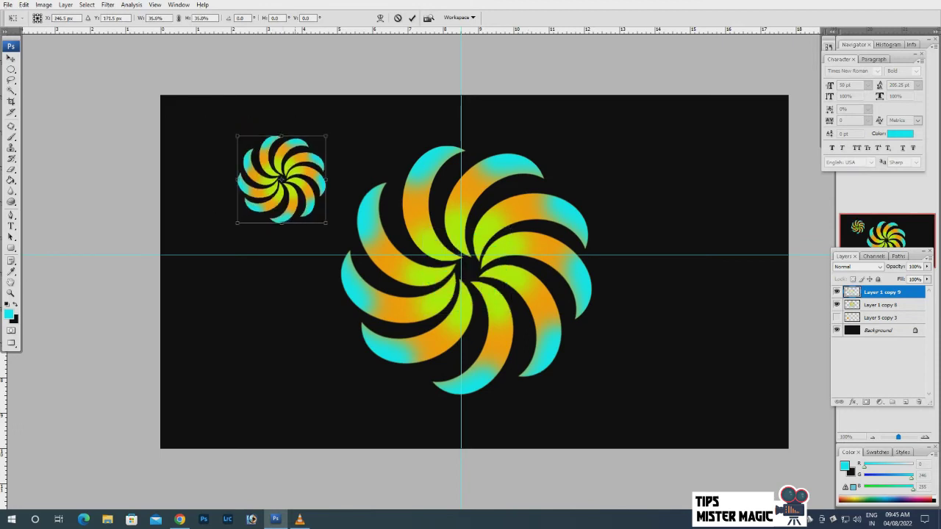
key("Return")
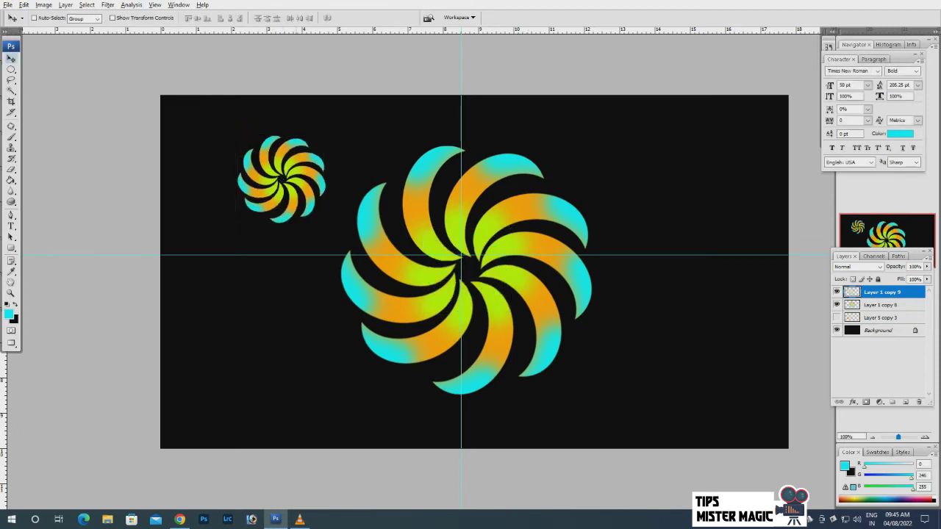
Place small swirl copies at the lower right, upper right and lower left.
left_click_drag(675, 380, 664, 378)
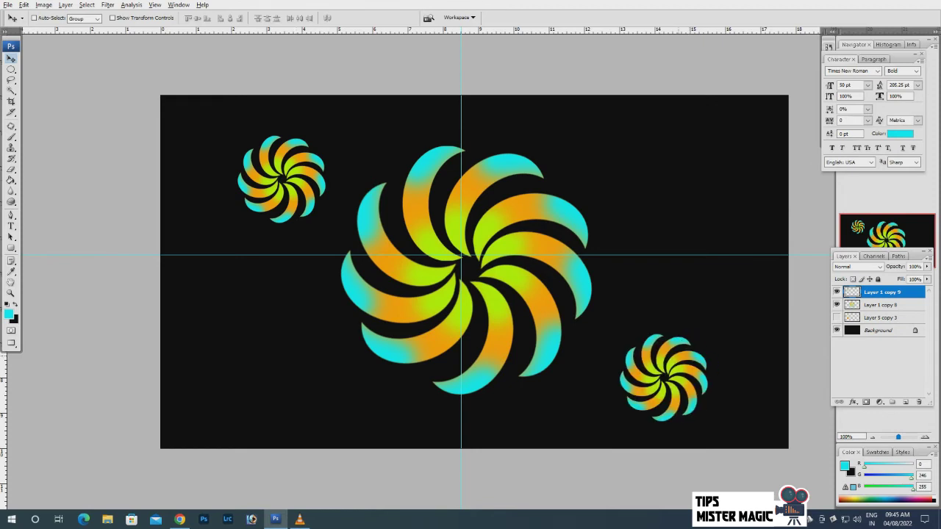
key("ctrl+j")
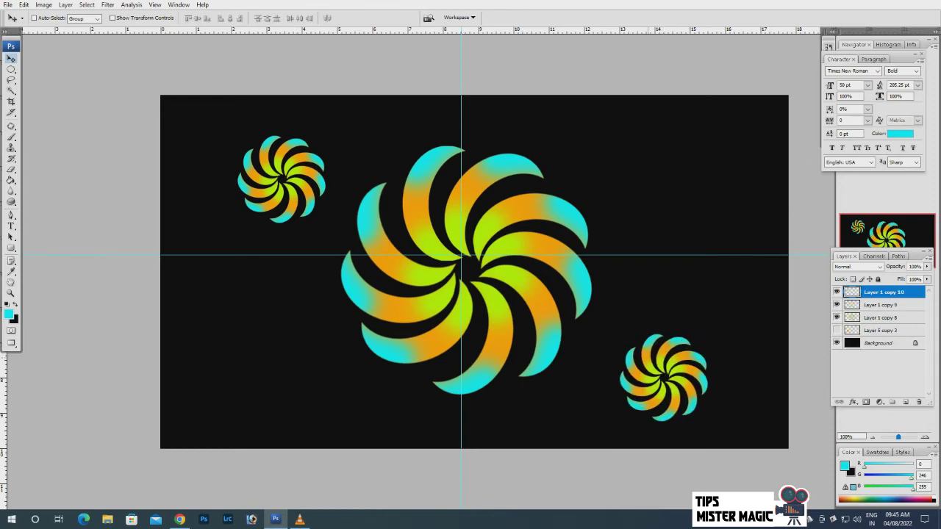
left_click_drag(700, 180, 695, 166)
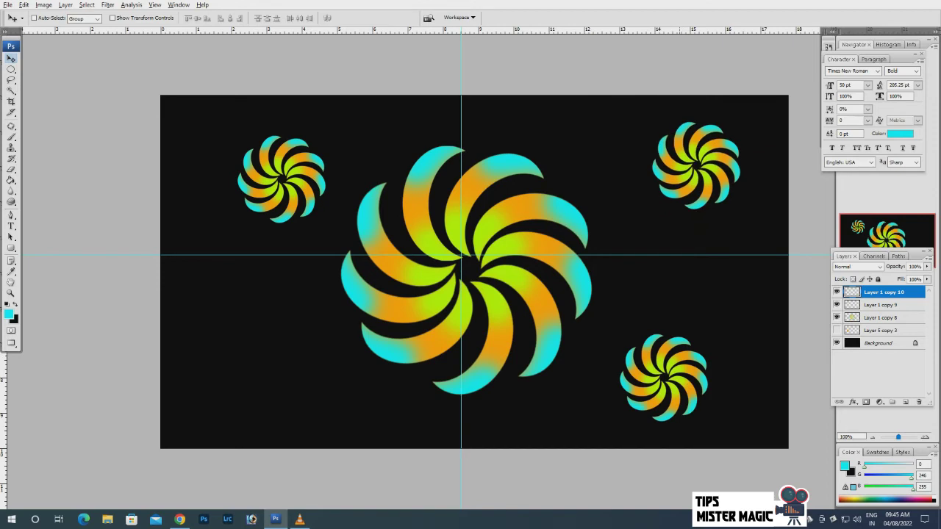
key("ctrl+j")
mouse_move(664, 378)
left_mouse_down()
mouse_move(260, 378)
mouse_move(252, 289)
left_mouse_up()
Duplicate a small swirl on the left and scale it to 50%.
key("ctrl+j")
key("ctrl+j")
key("ctrl+t")
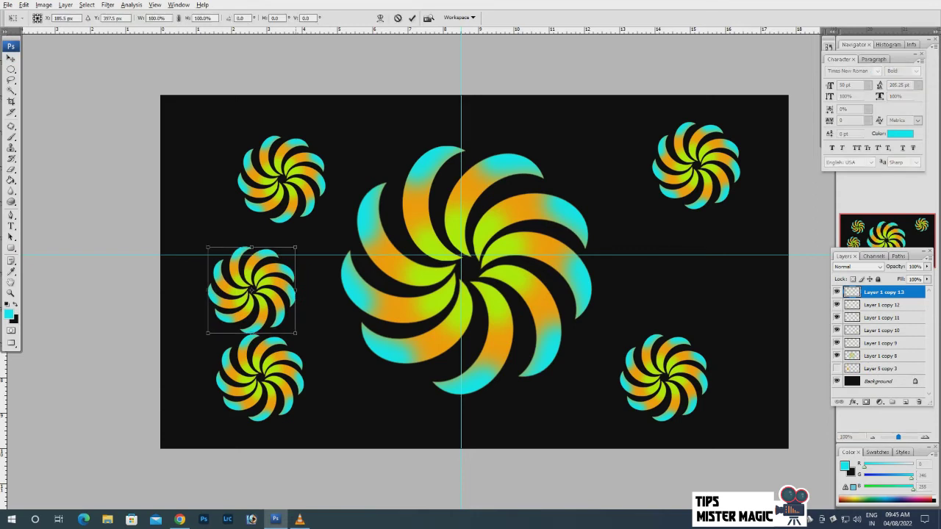
type("50")
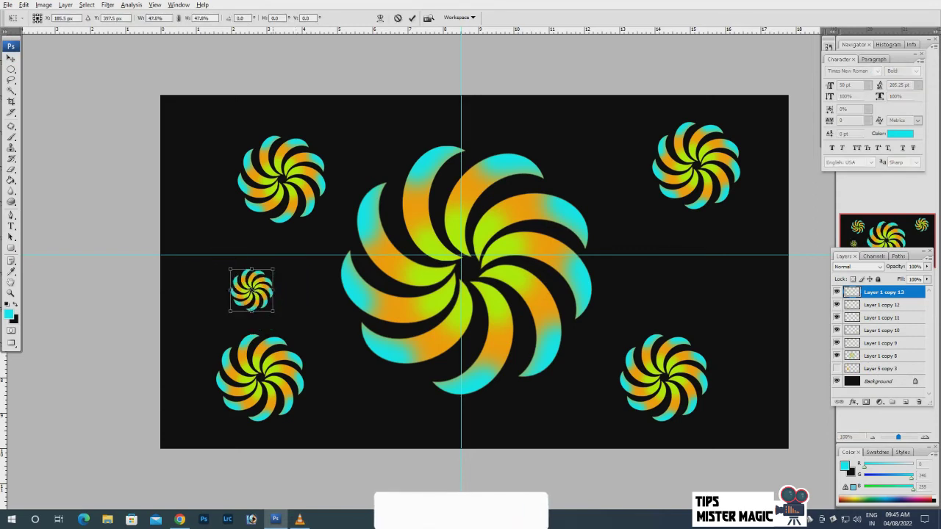
key("Return")
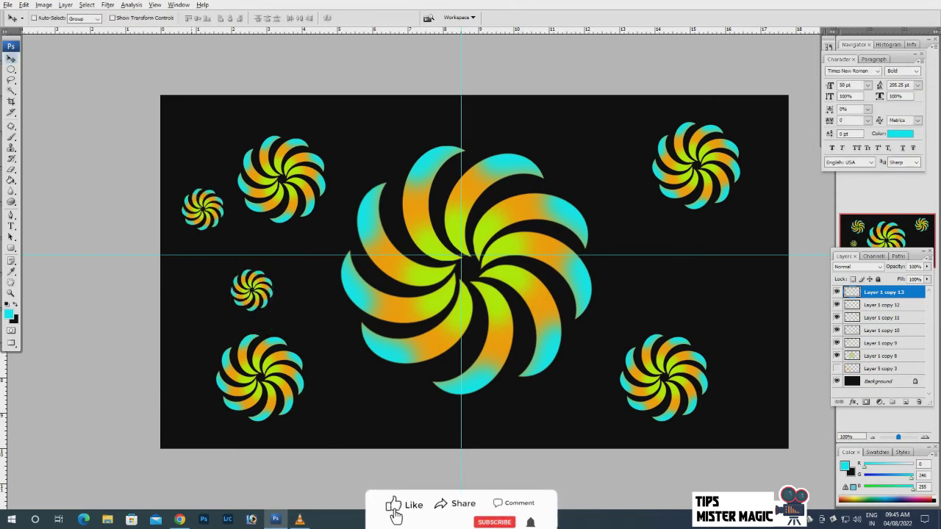
Scatter tiny swirl copies near the top and left, and nudge the bottom-left copy right.
key("ctrl+j")
left_click_drag(202, 210, 360, 125)
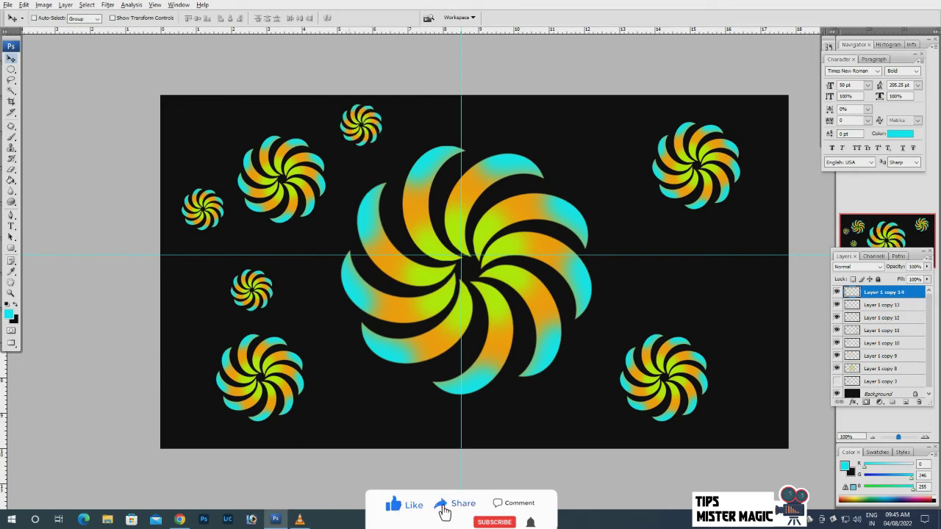
key("ctrl+j")
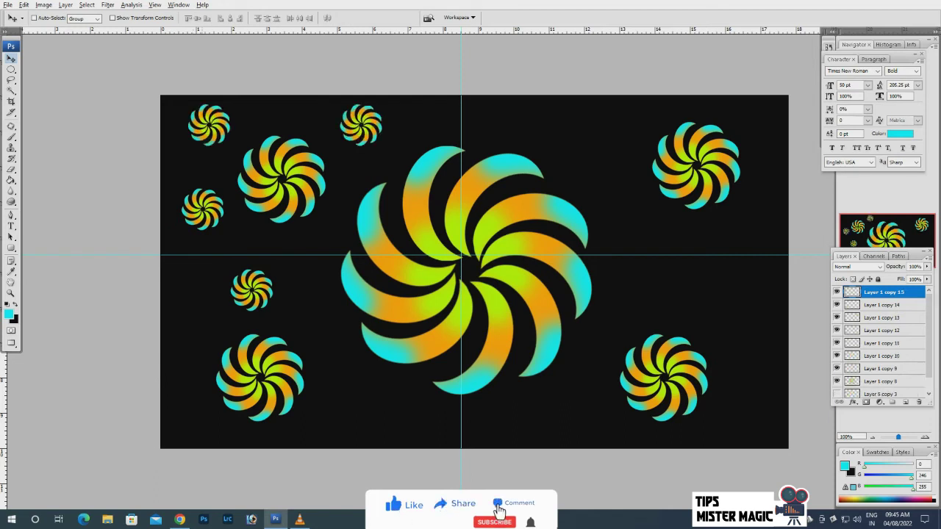
mouse_move(203, 209)
left_mouse_down()
mouse_move(216, 121)
mouse_move(195, 320)
mouse_move(361, 395)
mouse_move(199, 416)
left_mouse_up()
key("ctrl+j")
key("ctrl+j")
key("ctrl+j")
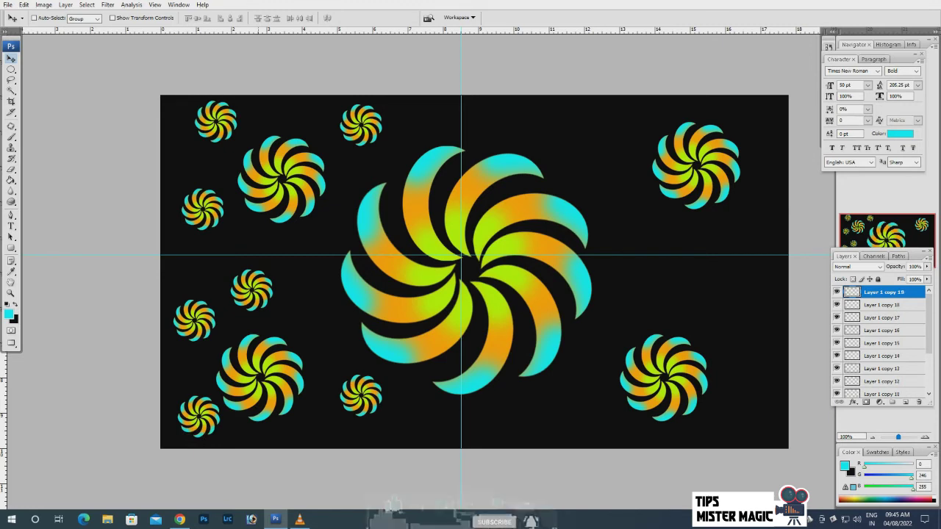
left_click_drag(260, 376, 273, 369)
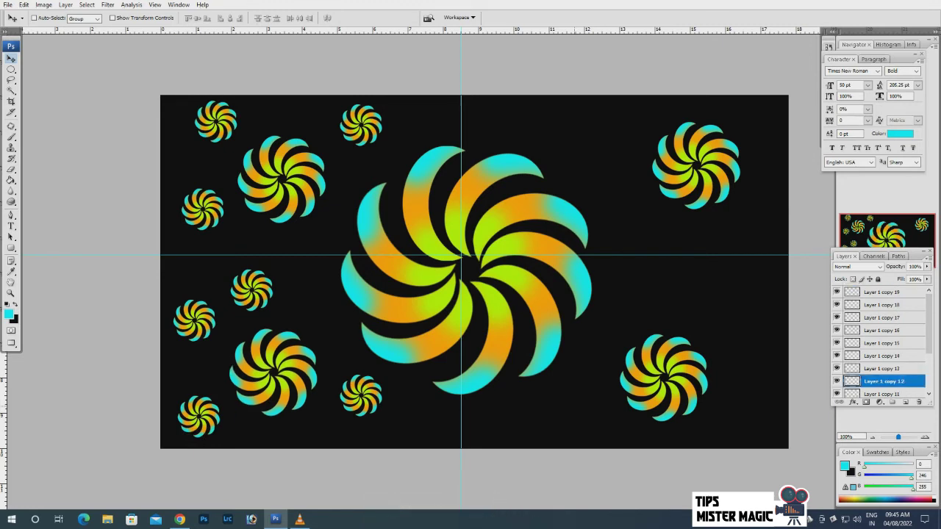
Select Layer 1 copy 18 and add more tiny swirl copies across the canvas.
right_click(361, 383)
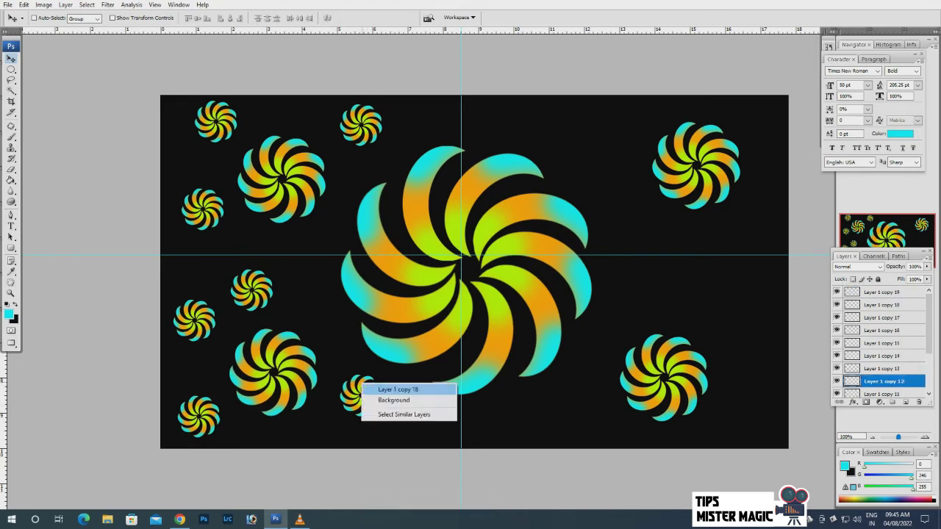
left_click(397, 390)
mouse_move(361, 394)
left_mouse_down()
mouse_move(579, 415)
mouse_move(572, 405)
mouse_move(635, 290)
mouse_move(626, 298)
mouse_move(713, 305)
mouse_move(717, 291)
mouse_move(751, 351)
mouse_move(741, 422)
mouse_move(592, 176)
mouse_move(619, 208)
mouse_move(522, 125)
mouse_move(614, 125)
mouse_move(729, 234)
mouse_move(755, 222)
mouse_move(761, 122)
mouse_move(495, 423)
mouse_move(413, 422)
mouse_move(426, 122)
left_mouse_up()
key("ctrl+j")
key("ctrl+j")
key("ctrl+j")
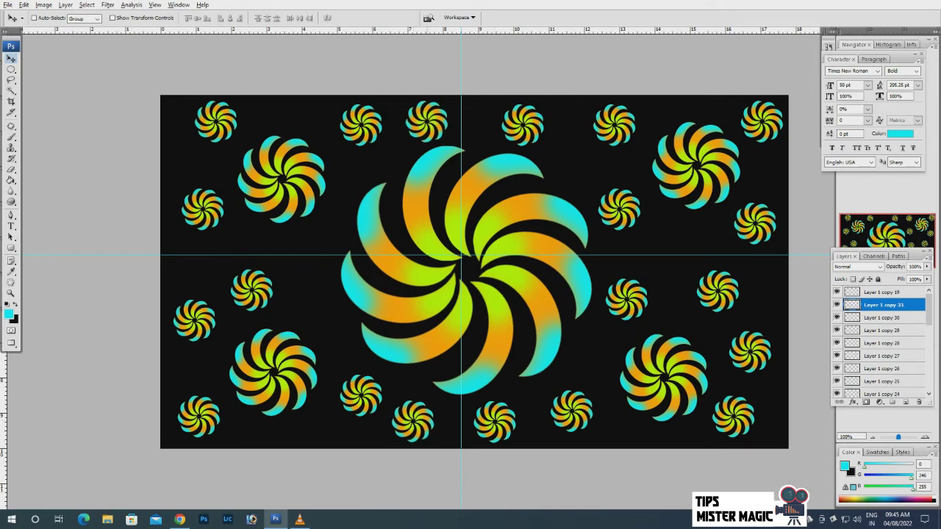
key("ctrl+j")
Hide the guides and merge the visible swirl copies into one layer.
key("ctrl+h")
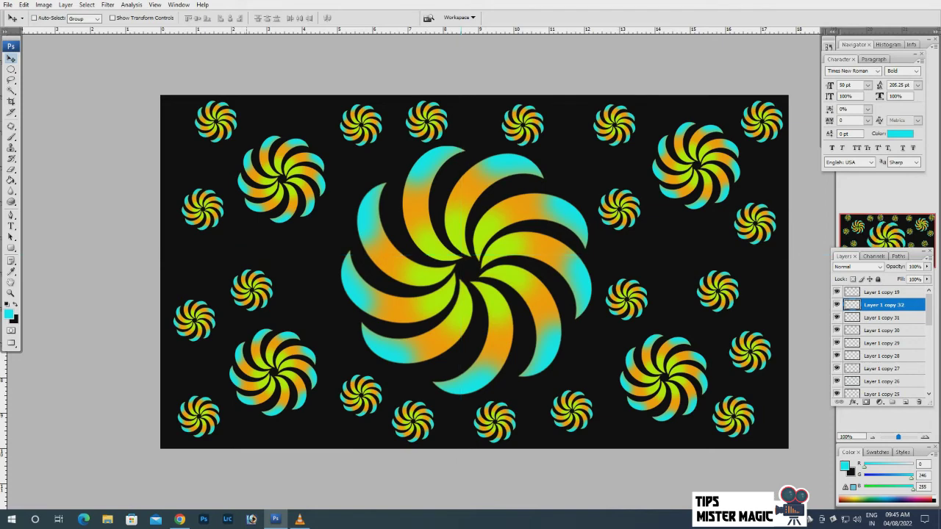
scroll(881, 342, "down", 5)
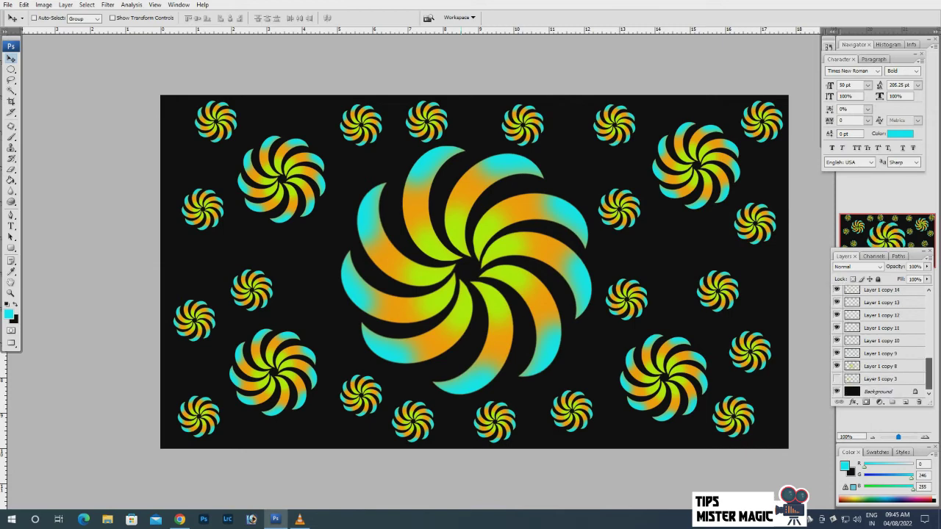
key("ctrl+e")
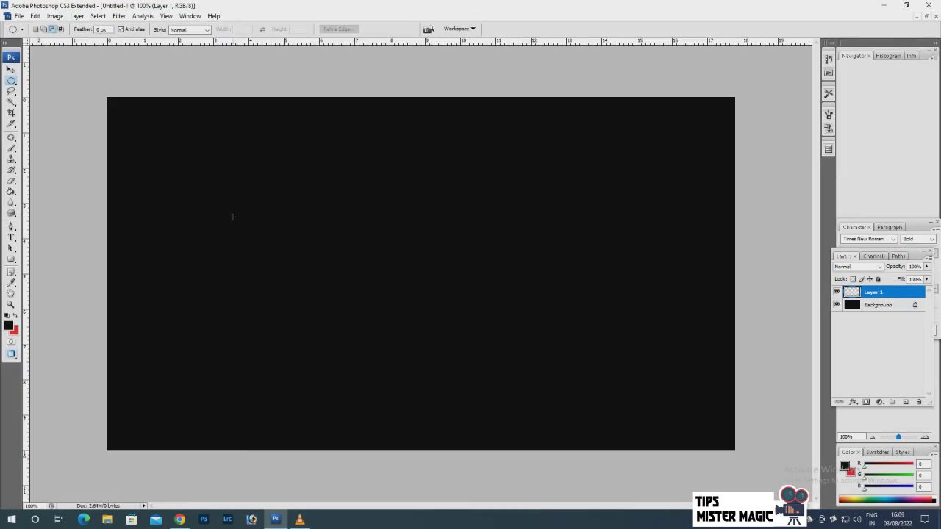
Draw a circular selection left of centre and set the foreground colour to brown #8d442b.
left_click_drag(233, 215, 377, 375)
left_click_drag(376, 379, 376, 377)
left_click(8, 325)
left_click(612, 371)
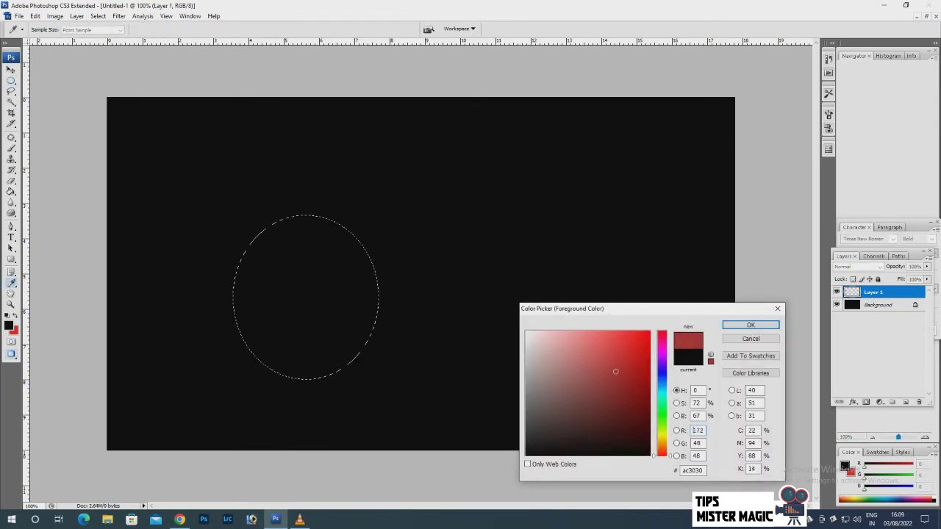
left_click_drag(613, 370, 609, 371)
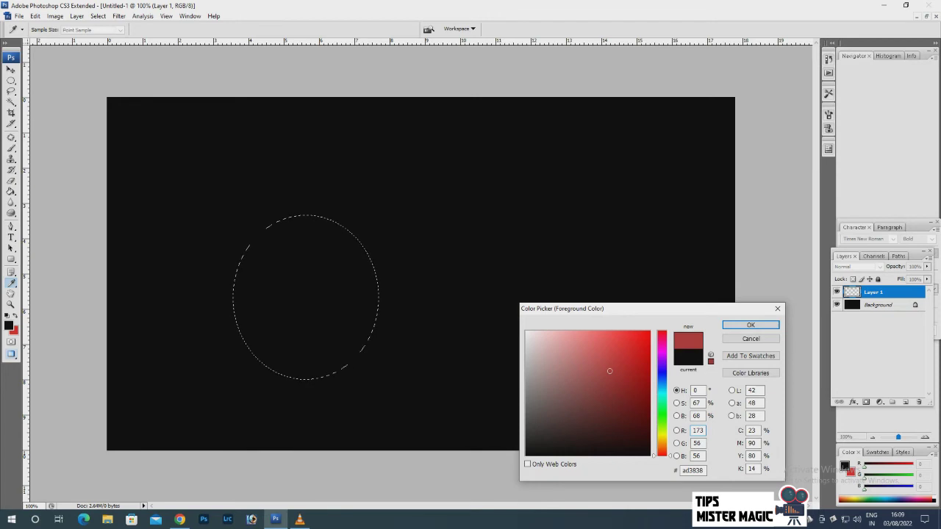
mouse_move(662, 455)
left_mouse_down()
mouse_move(661, 442)
mouse_move(661, 450)
left_mouse_up()
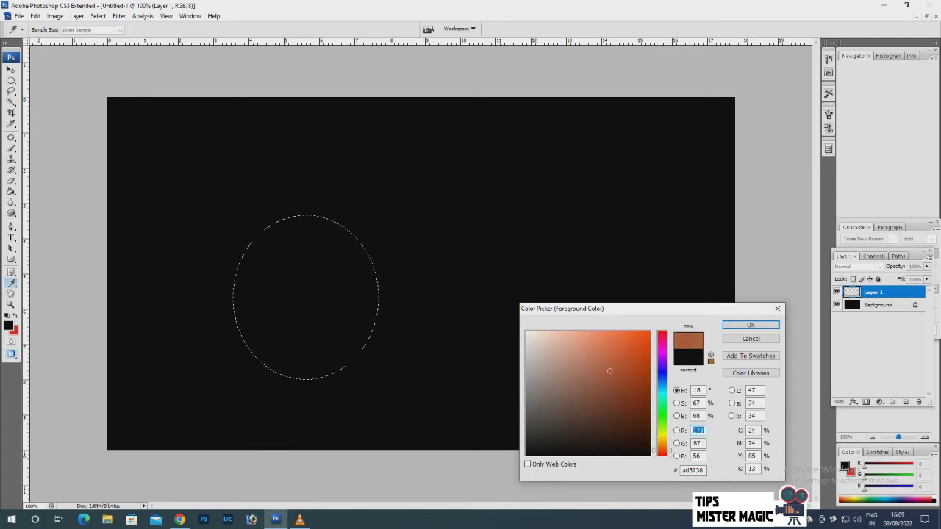
mouse_move(609, 370)
left_mouse_down()
mouse_move(622, 385)
mouse_move(612, 387)
left_mouse_up()
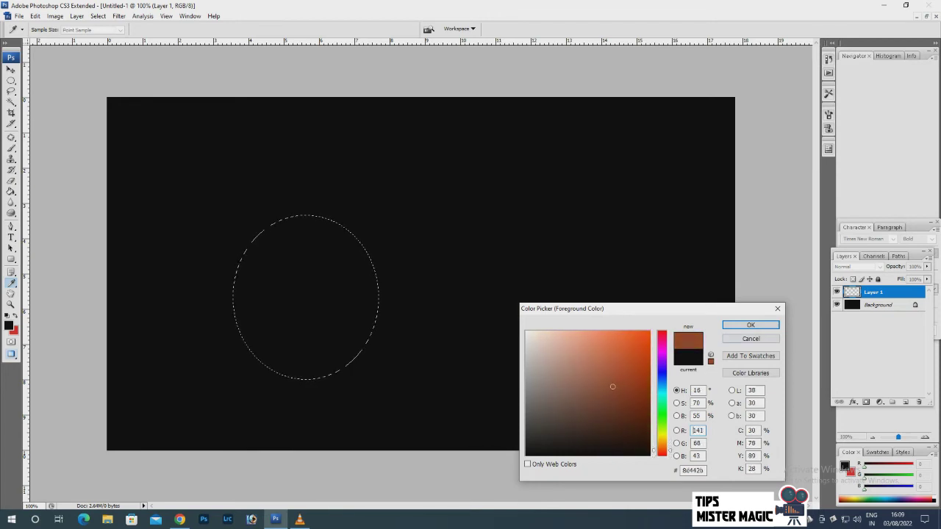
left_click(750, 325)
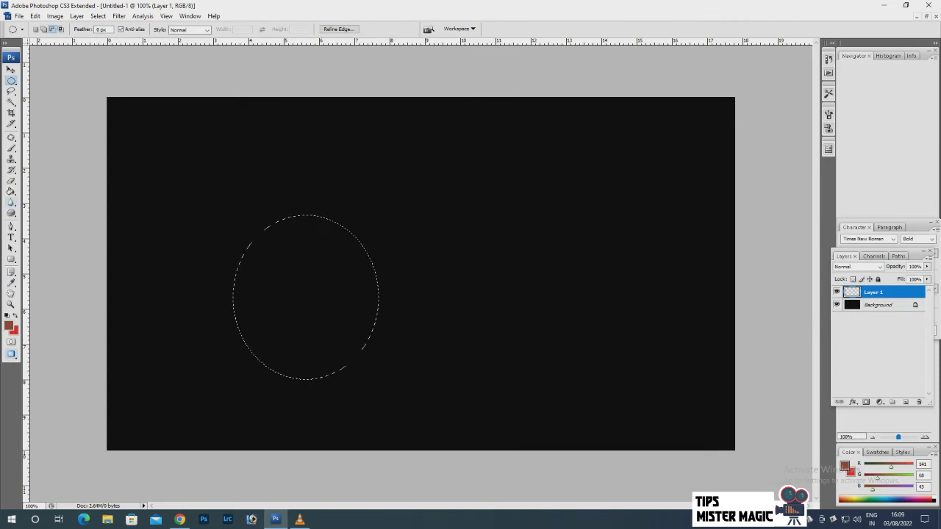
Fill the oval with brown and set the foreground to dark brown (98,38,18).
left_click(11, 191)
left_click(305, 294)
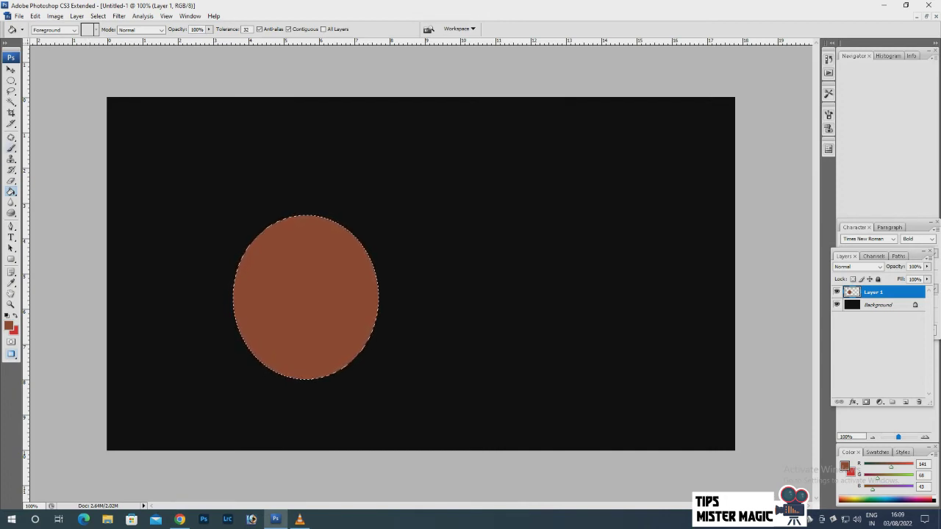
key("b")
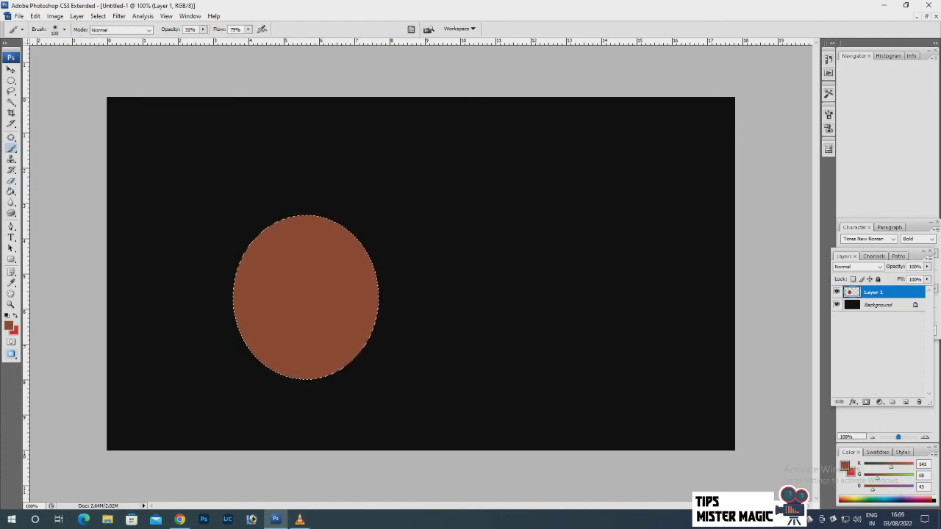
left_click(8, 326)
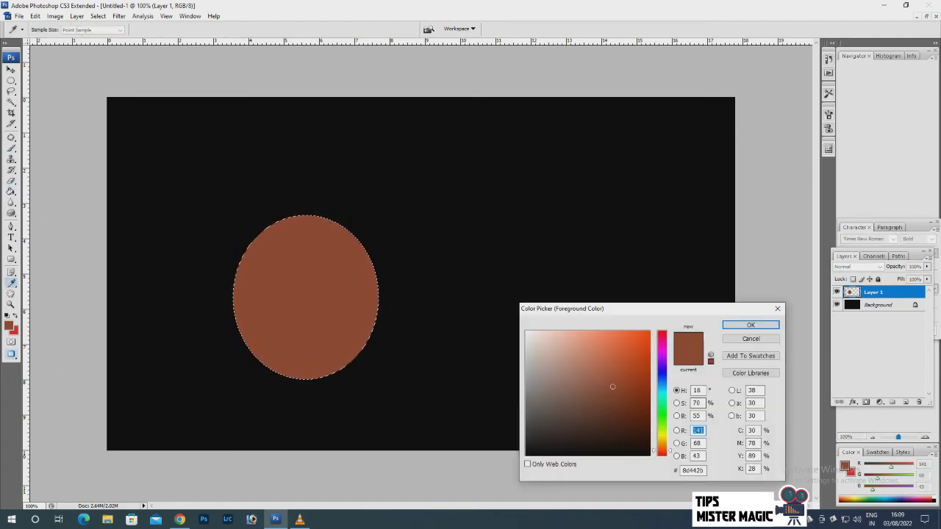
left_click(751, 325)
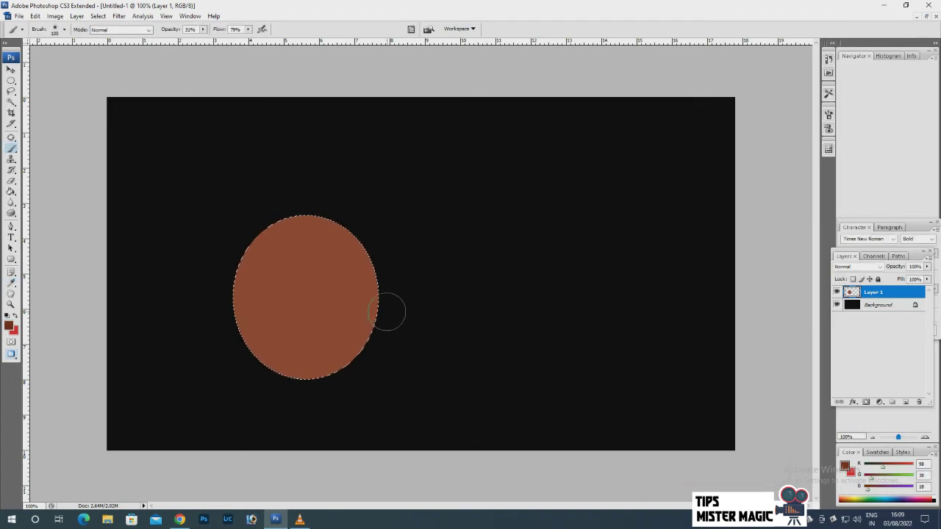
With a soft 150 px brush at 55% opacity, 53% flow, shade the oval's lower-right edge.
key("bracketright")
key("bracketright")
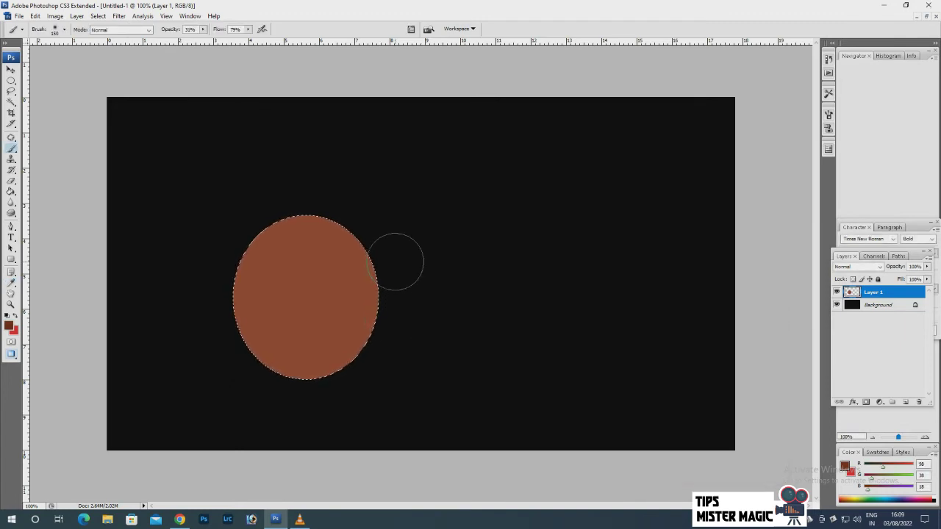
right_click(397, 263)
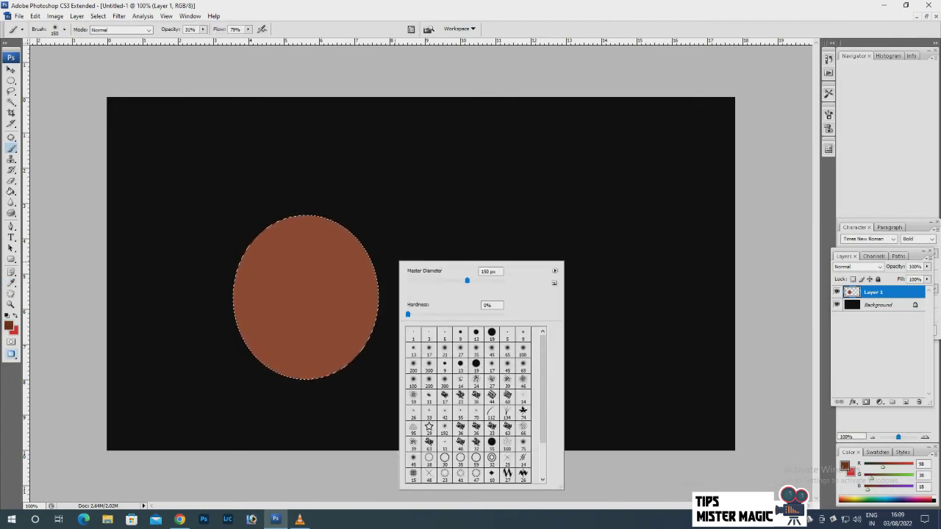
left_click(444, 350)
key("Return")
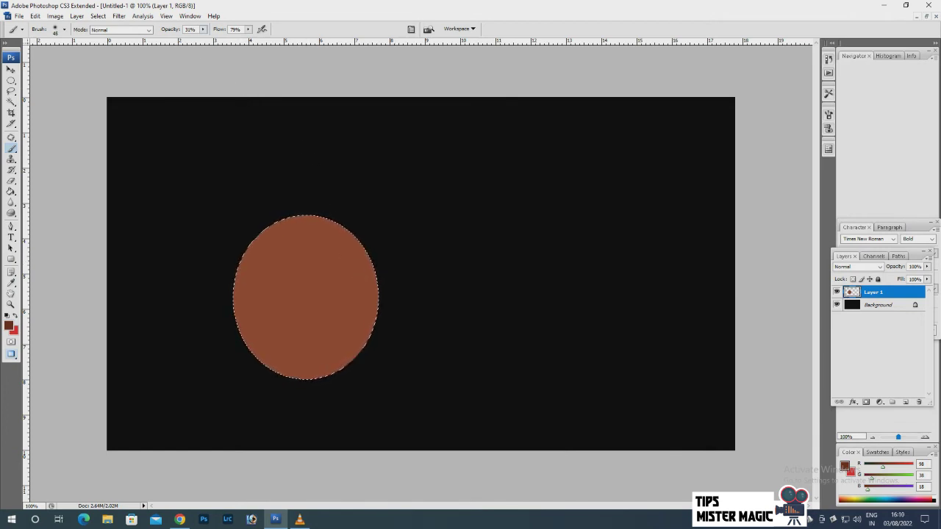
left_click(203, 29)
left_click_drag(203, 39, 232, 39)
left_click(248, 30)
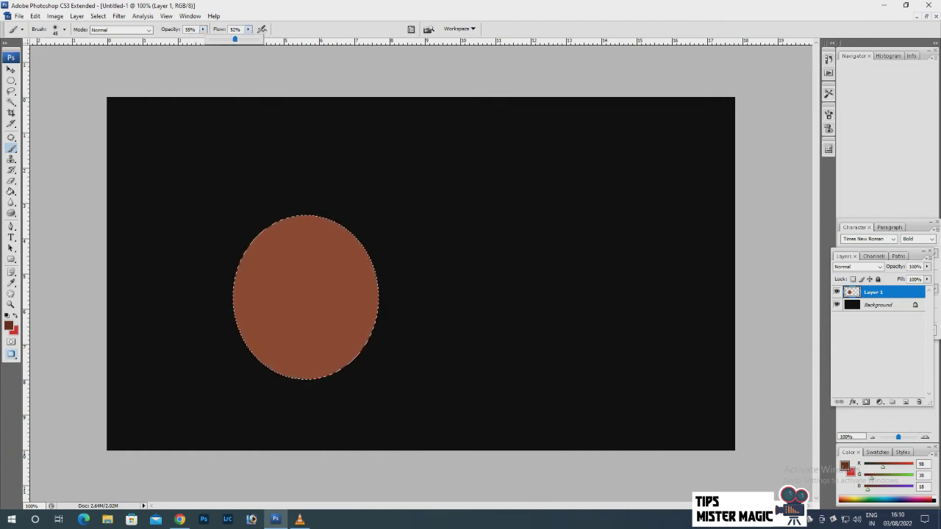
key("bracketright")
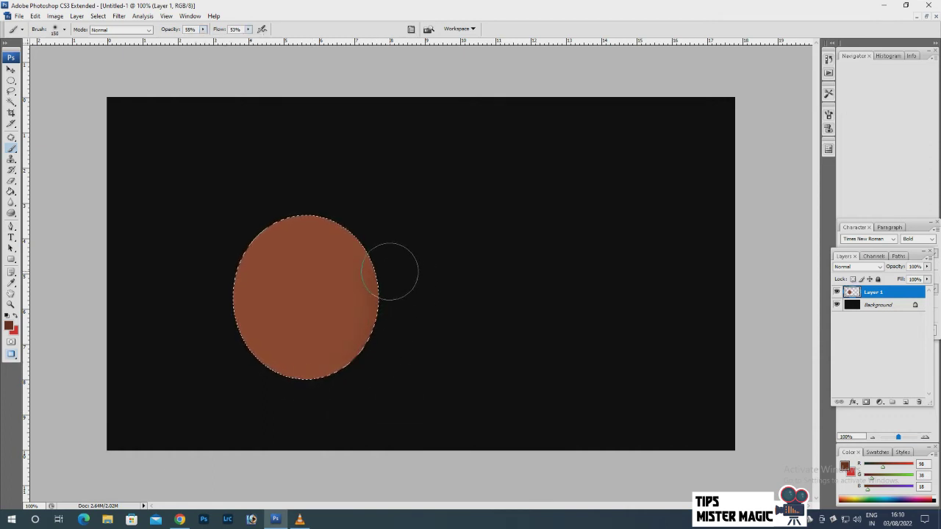
mouse_move(382, 354)
left_mouse_down()
mouse_move(326, 384)
mouse_move(395, 306)
mouse_move(377, 239)
left_mouse_up()
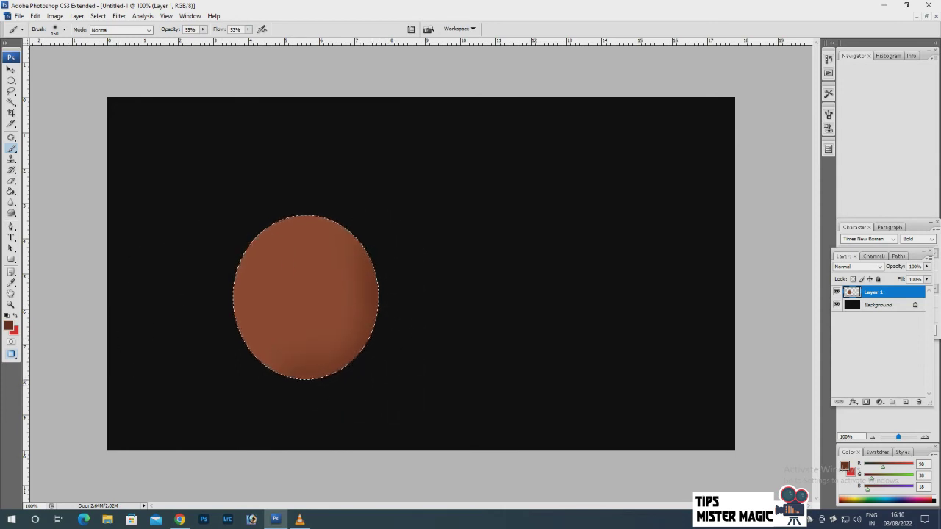
Brush a lighter brown (190,110,82) highlight onto the ellipse's upper left.
key("i")
left_click(9, 325)
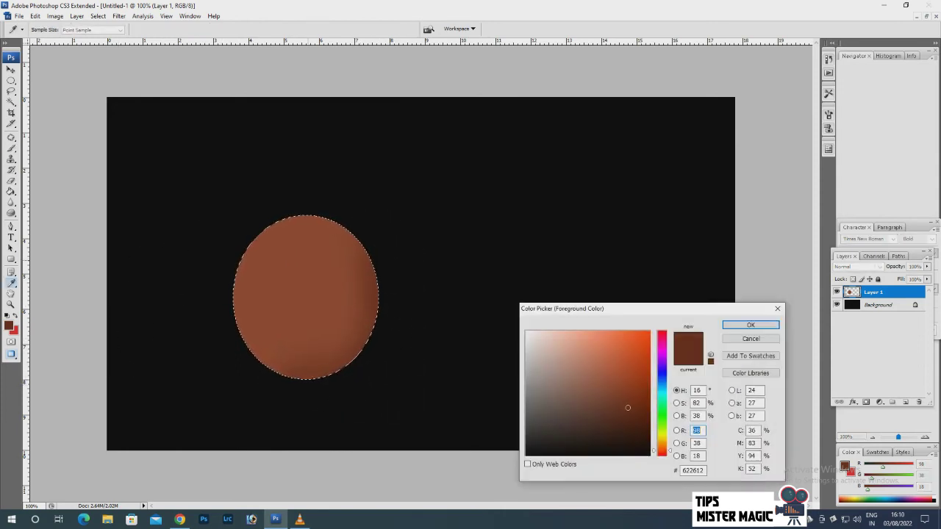
left_click(597, 362)
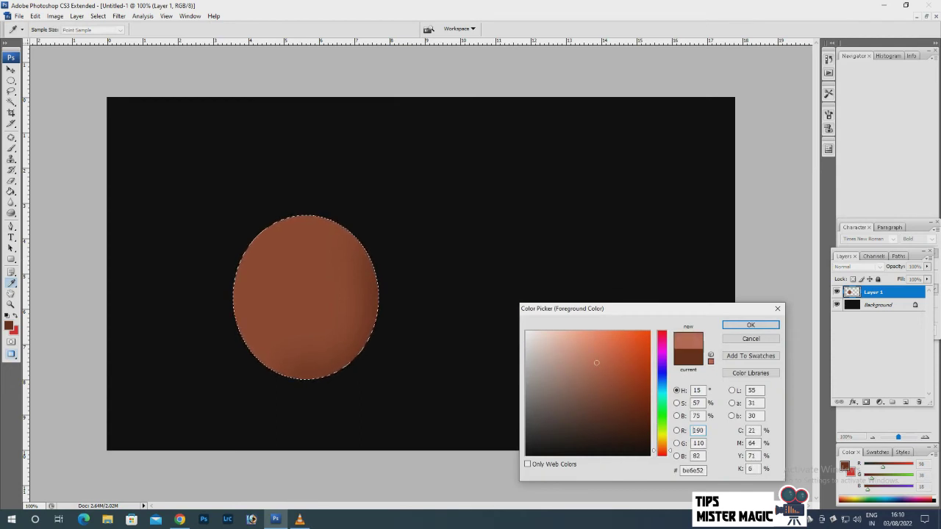
left_click(751, 325)
key("b")
left_click_drag(275, 265, 223, 256)
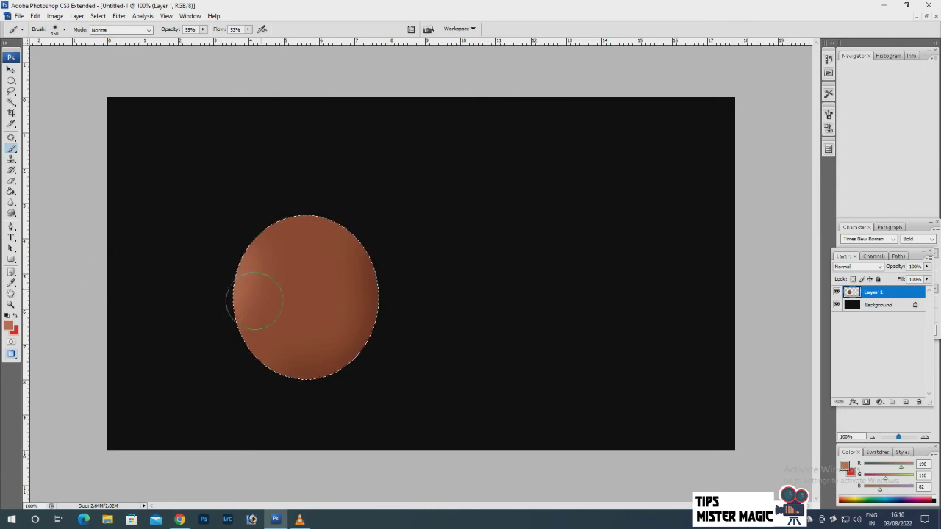
left_click_drag(242, 301, 254, 282)
Deselect the ellipse from the Elliptical Marquee right-click menu.
left_click(11, 80)
right_click(318, 250)
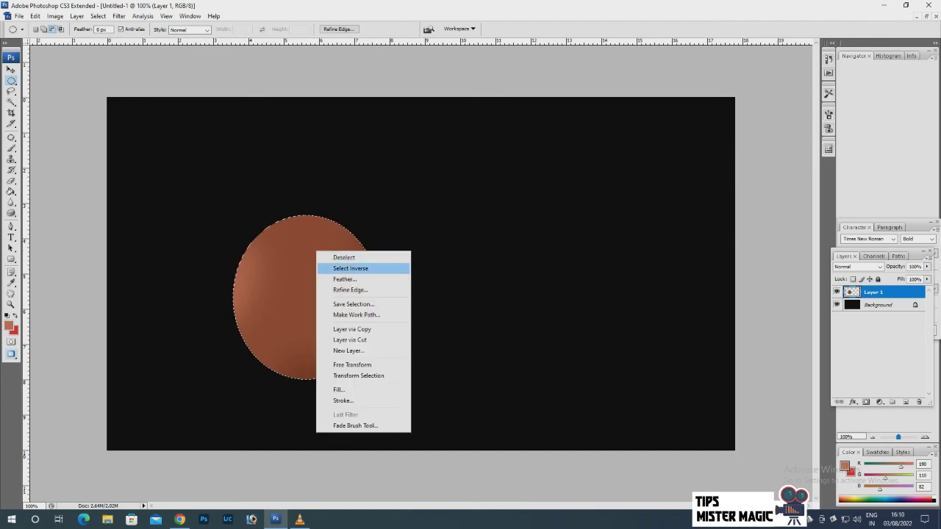
left_click(344, 258)
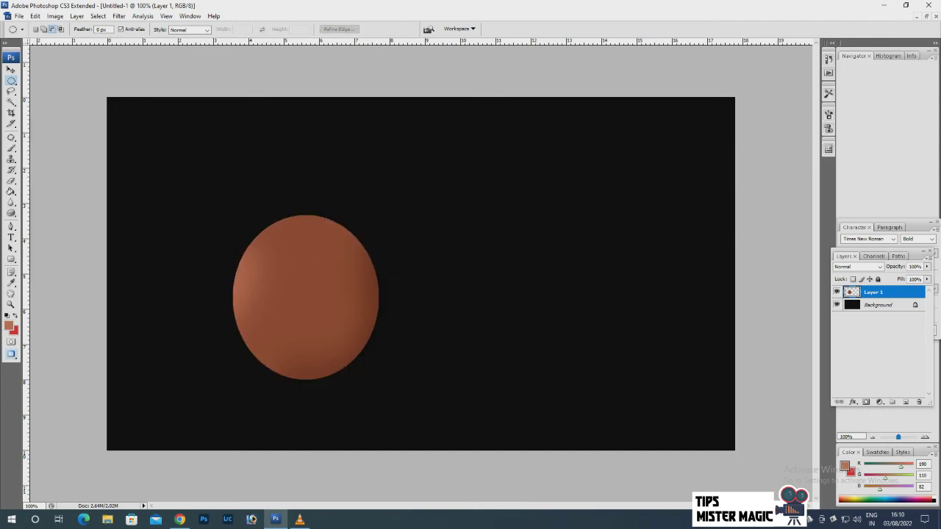
Move the shaded ellipse lower-left and rotate it about 9.5° clockwise.
left_click(11, 69)
left_click_drag(306, 297, 283, 311)
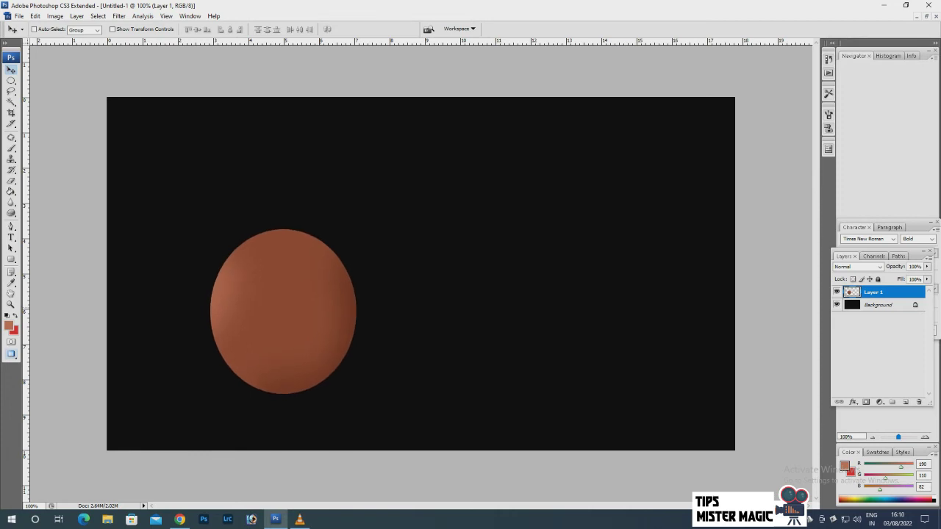
key("ctrl+t")
left_click_drag(368, 220, 382, 236)
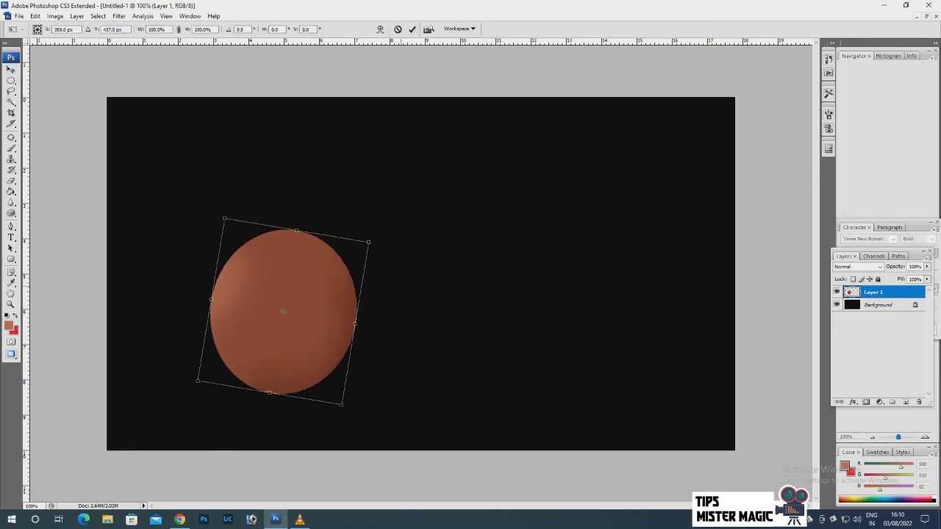
key("Return")
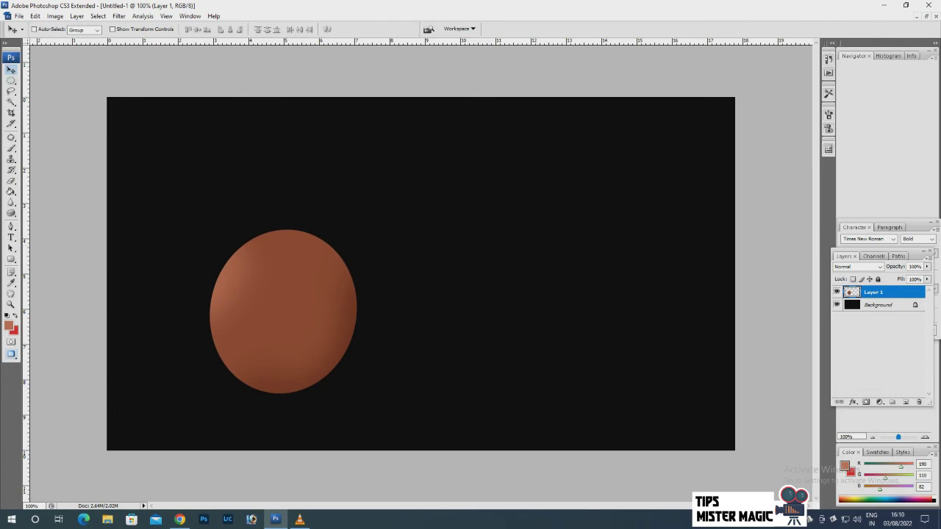
left_click(11, 80)
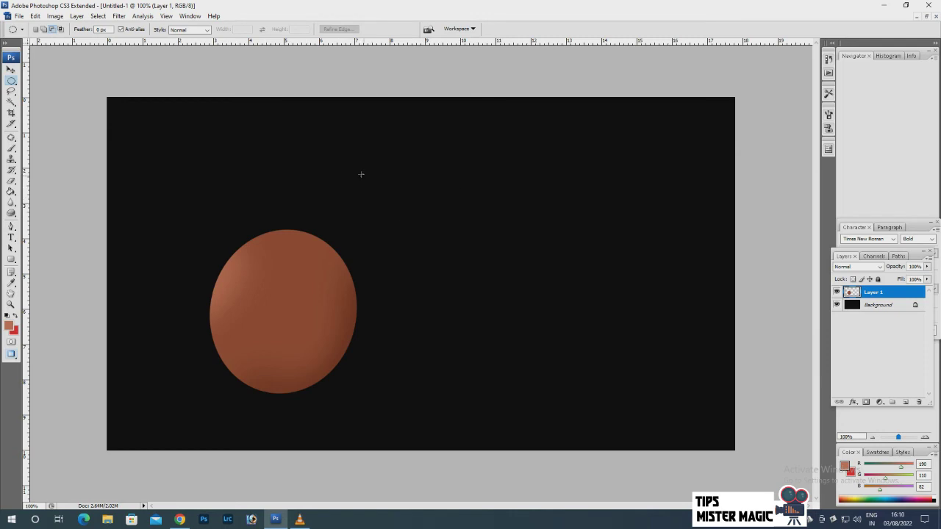
Select a small ellipse above-right of the brown one on a new layer; set foreground to 202,92,55.
left_click_drag(361, 174, 458, 229)
key("ctrl+shift+alt+n")
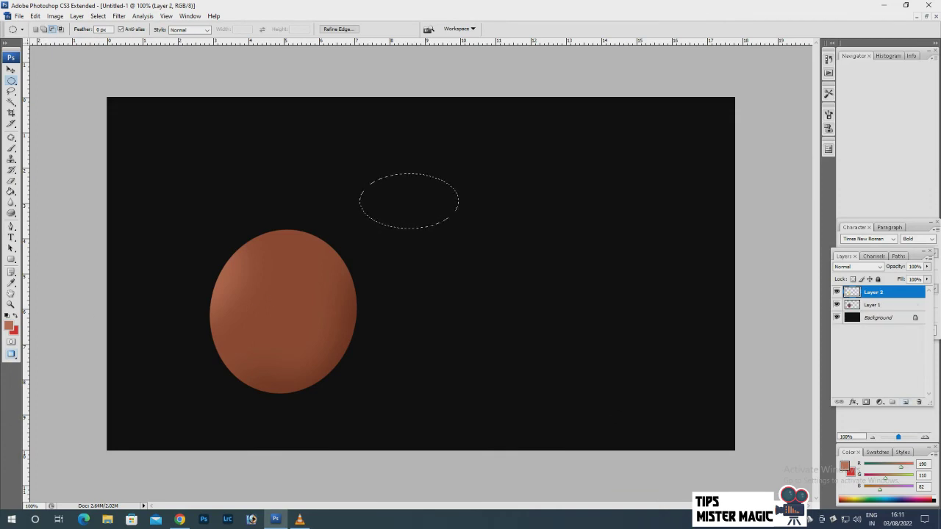
left_click(845, 466)
left_click(612, 387)
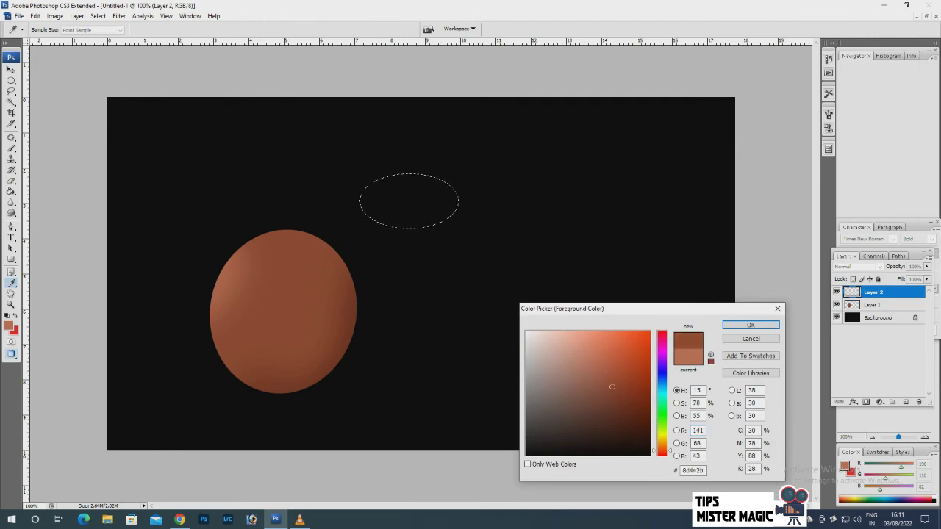
left_click(617, 358)
left_click(750, 325)
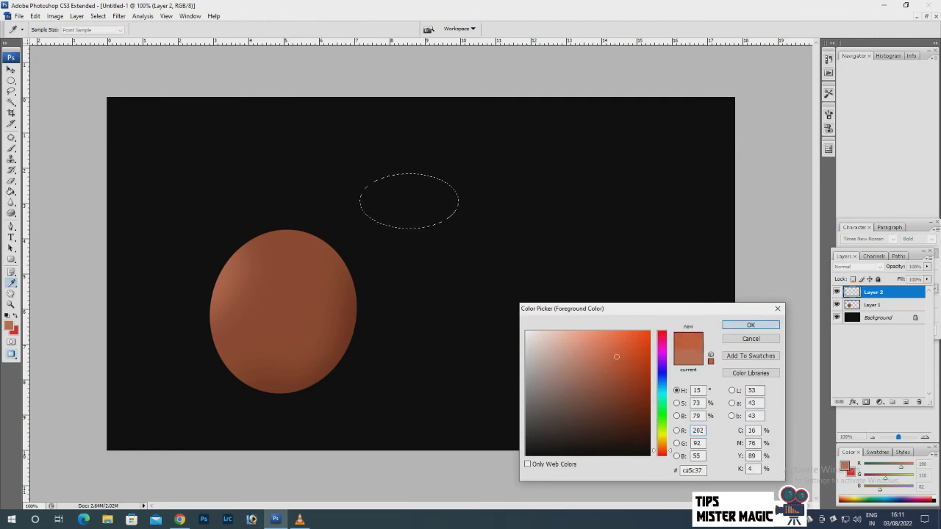
Fill the elliptical selection with orange-brown #ca5c37 using the Paint Bucket.
left_click(11, 191)
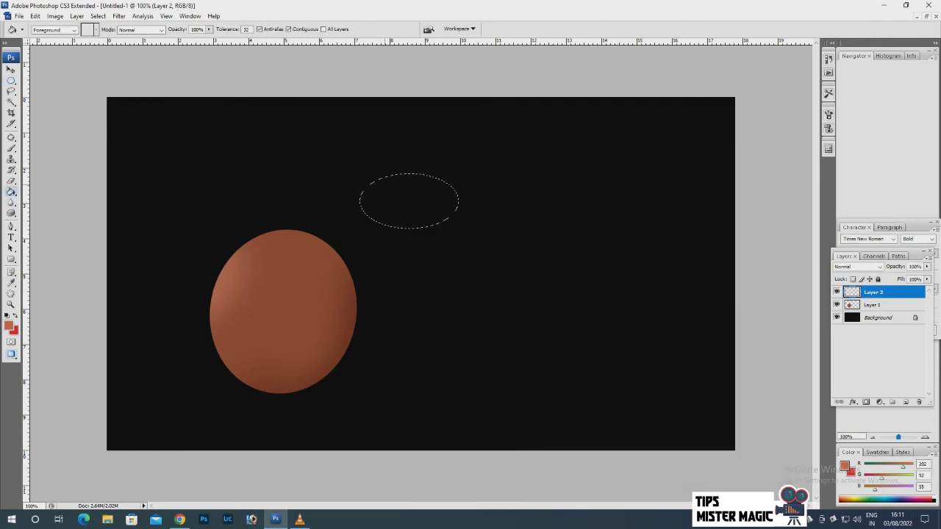
left_click(409, 200)
key("m")
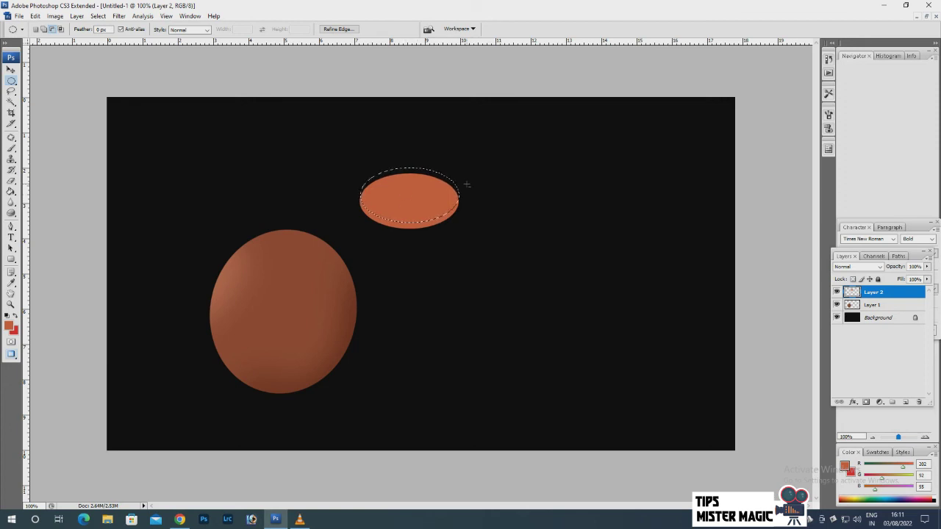
Fill the oval's top face and its top sliver with brown 141/68/43 (#8d442b).
key("i")
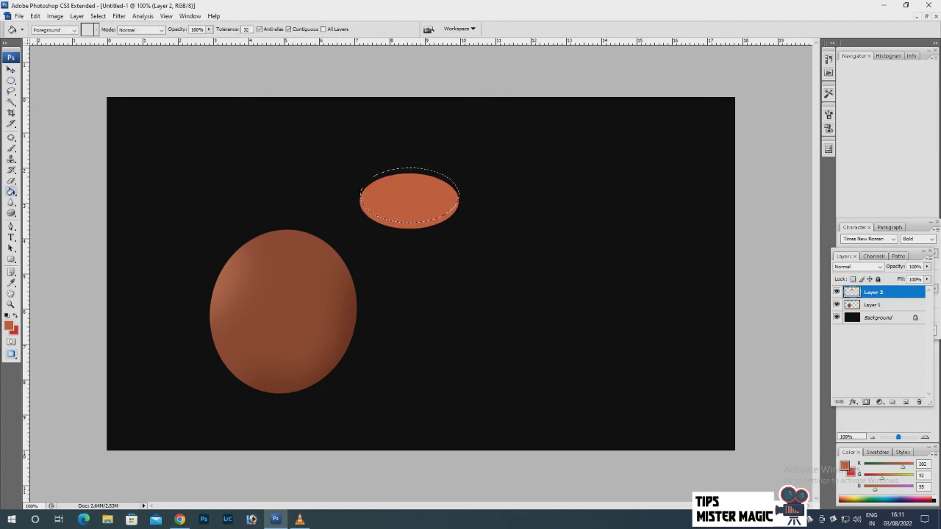
left_click(9, 325)
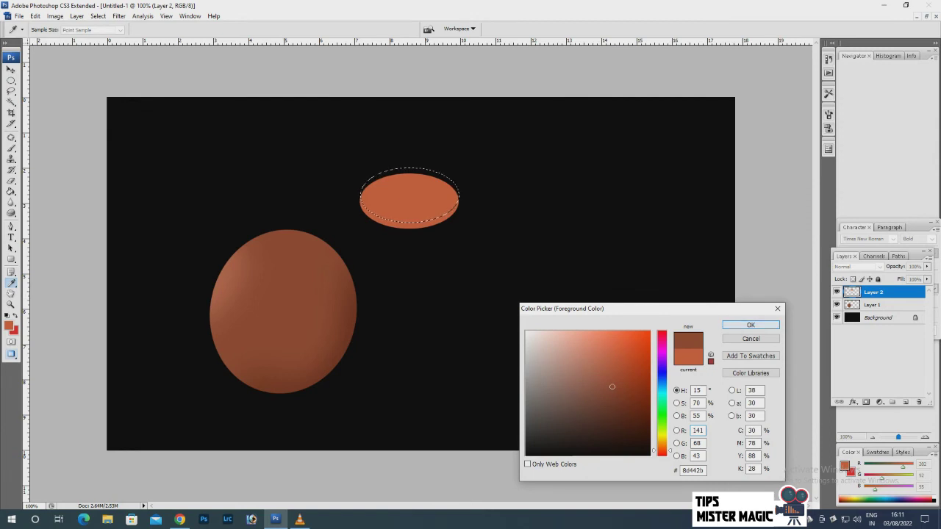
left_click(751, 325)
key("g")
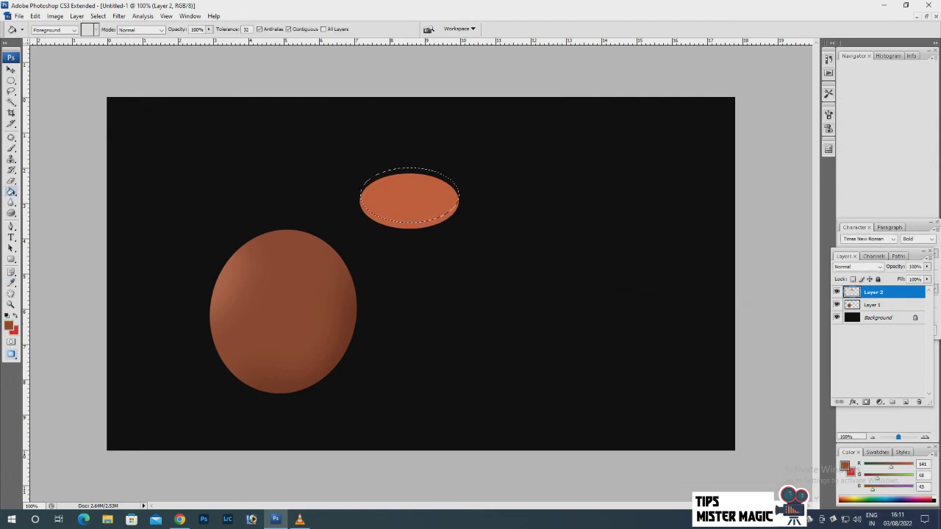
left_click(409, 197)
left_click(410, 170)
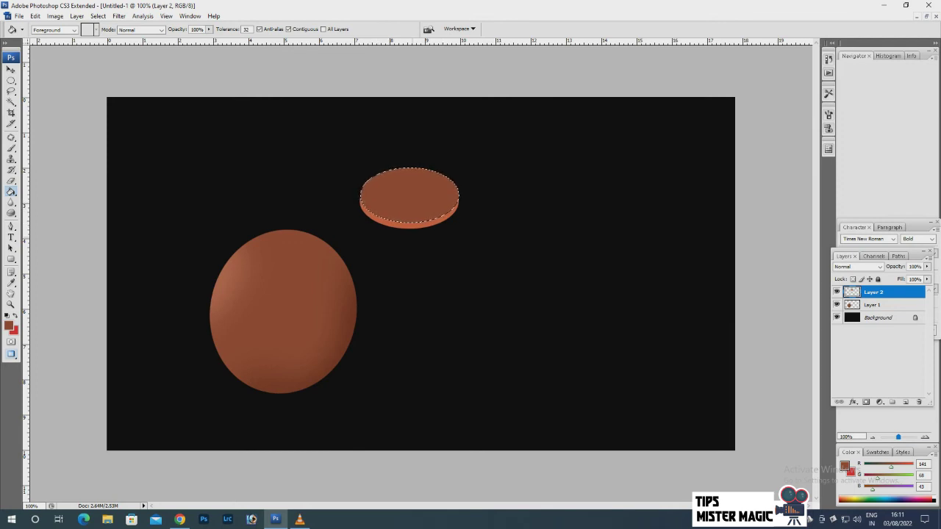
Scale the elliptical selection to about 89% by 87%, inset inside the rim's top face.
key("m")
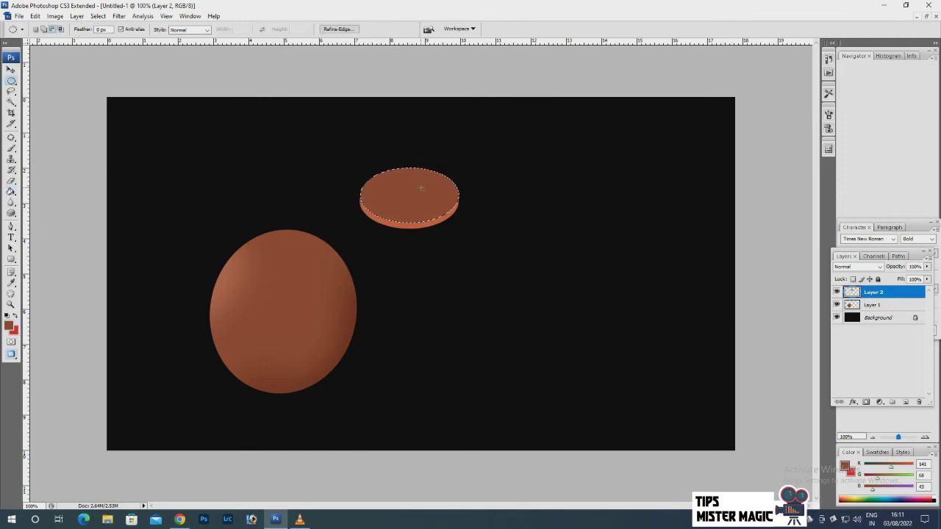
right_click(421, 189)
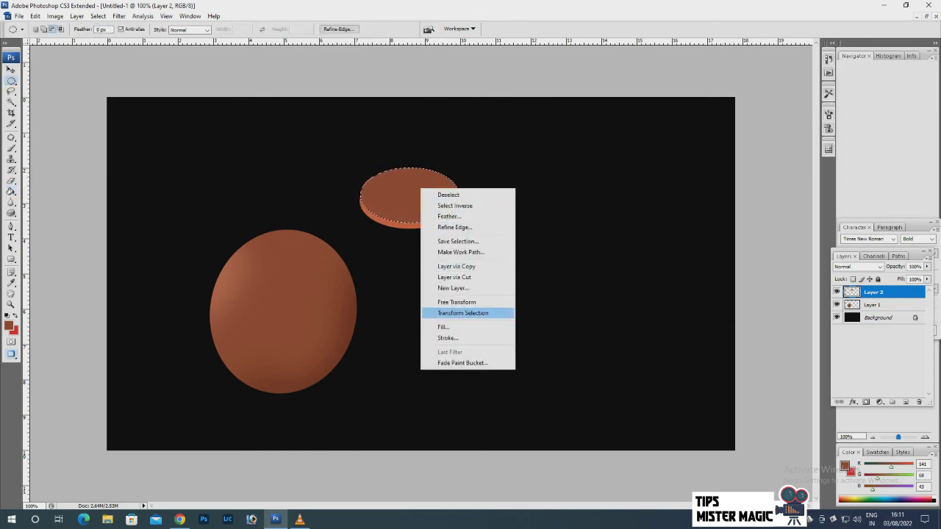
left_click(471, 312)
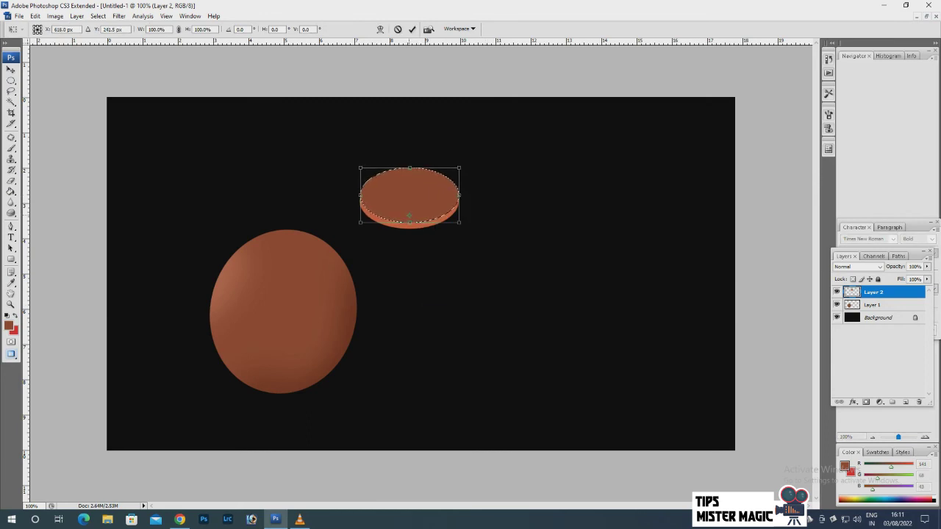
mouse_move(410, 195)
left_mouse_down()
mouse_move(409, 222)
mouse_move(360, 219)
left_mouse_up()
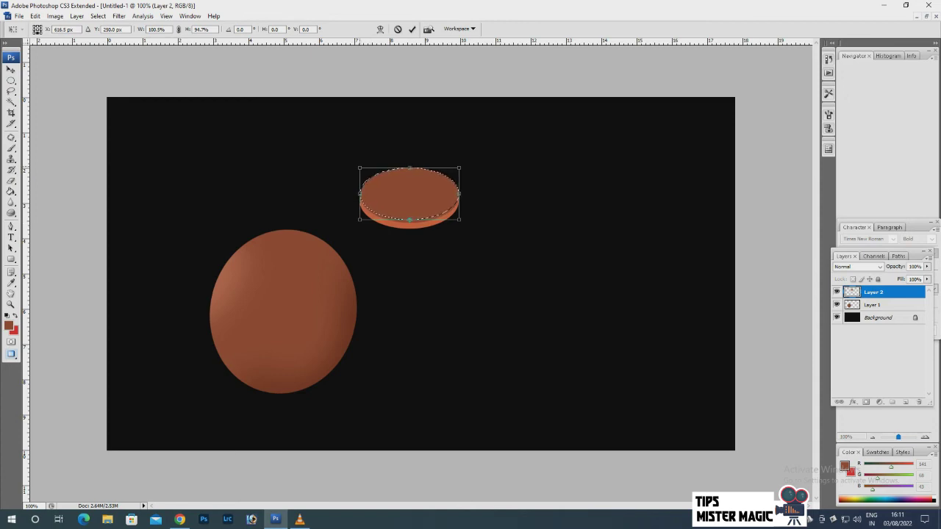
left_click_drag(359, 219, 365, 219)
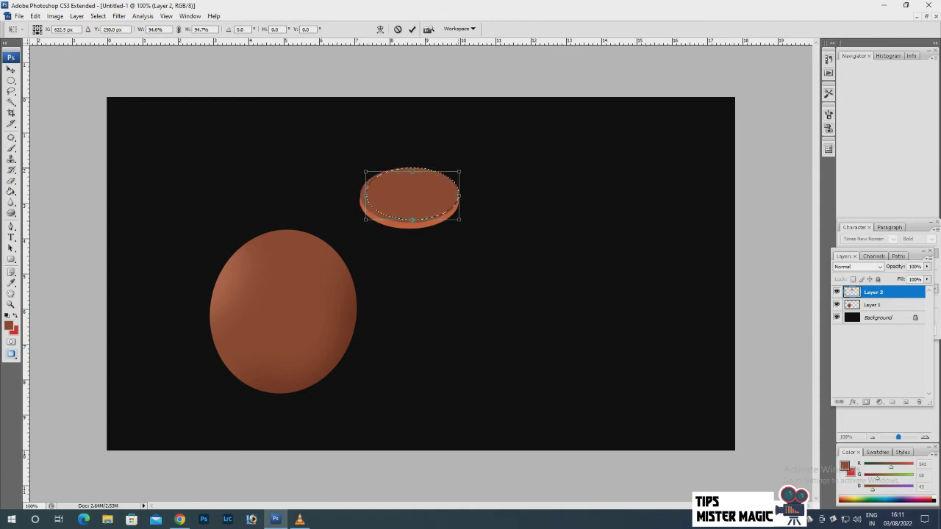
left_click_drag(459, 171, 410, 172)
key("Return")
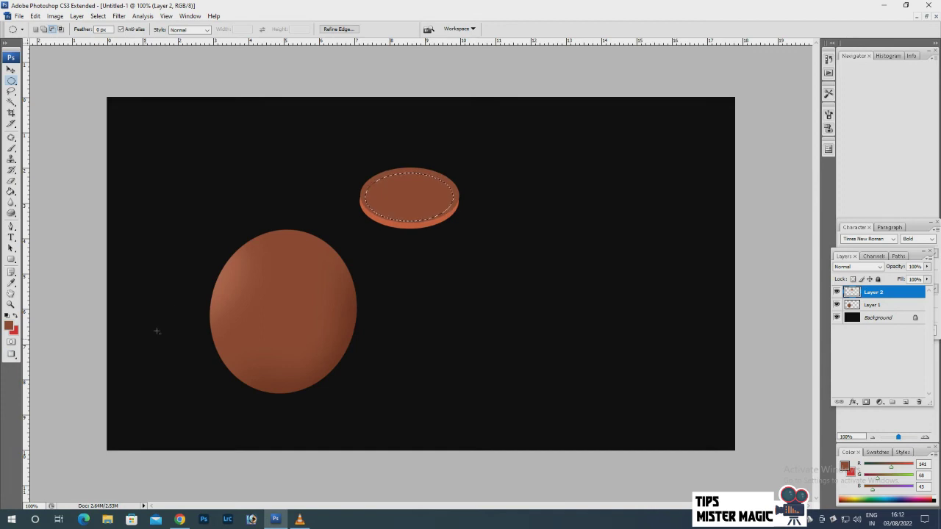
Try brush shading inside the rim opening, then revert to the flat brown top with its selection.
key("b")
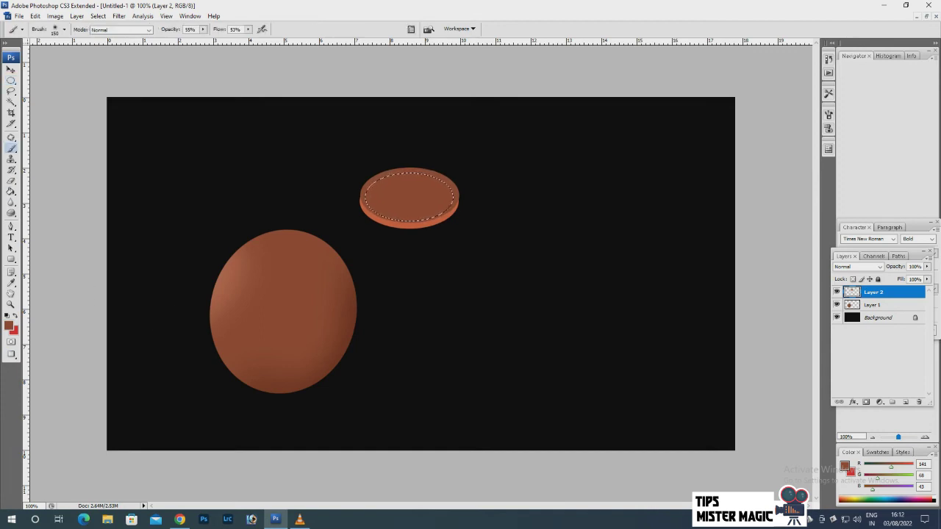
mouse_move(430, 231)
left_mouse_down()
mouse_move(378, 235)
mouse_move(442, 228)
mouse_move(374, 230)
mouse_move(442, 244)
left_mouse_up()
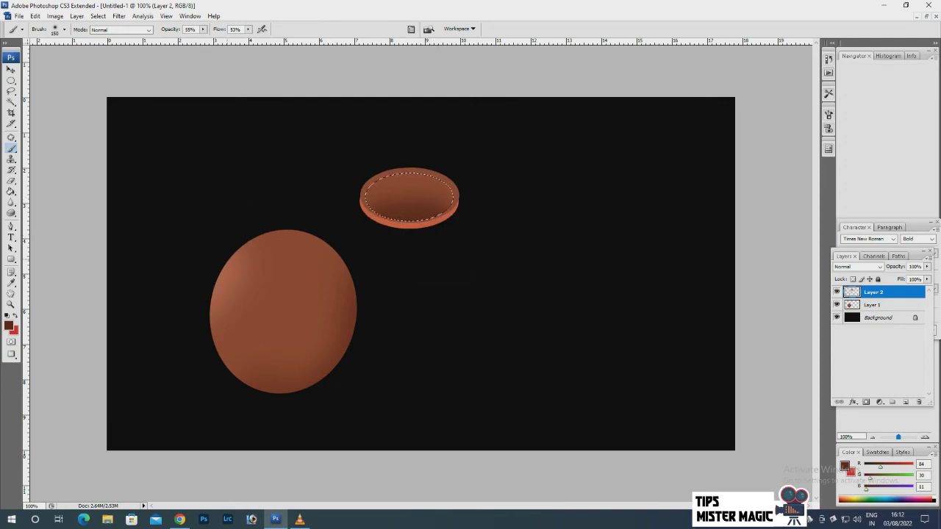
key("ctrl+d")
left_click(11, 69)
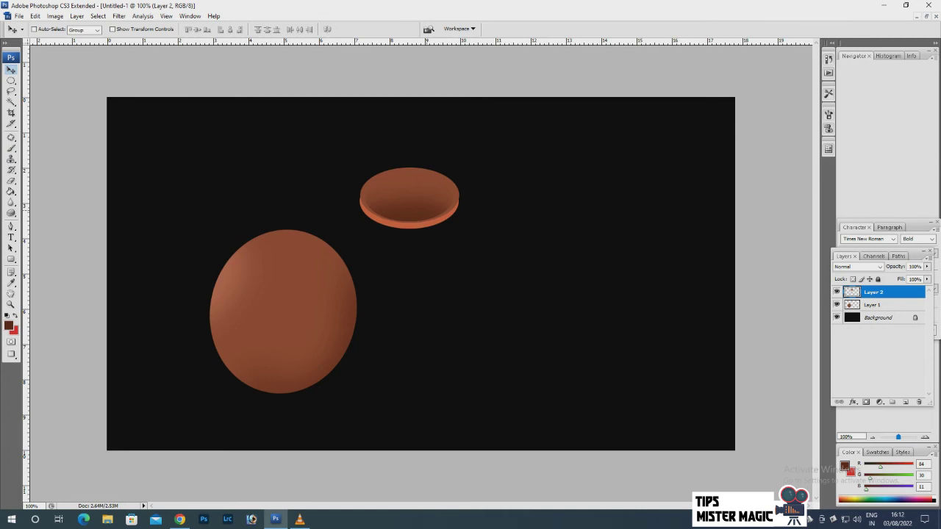
key("ctrl+shift+d")
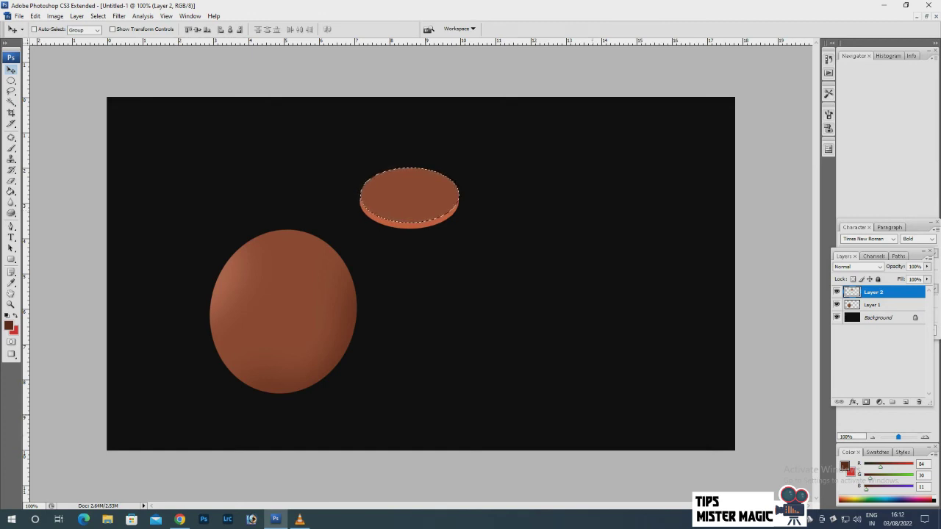
Transform the selection flatter and narrower to fit the inside of the rim's top face.
key("m")
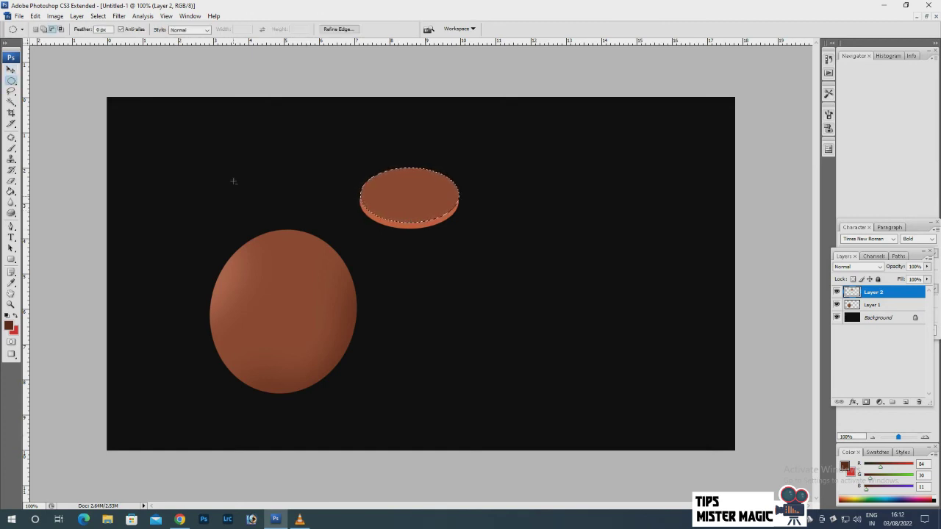
right_click(407, 195)
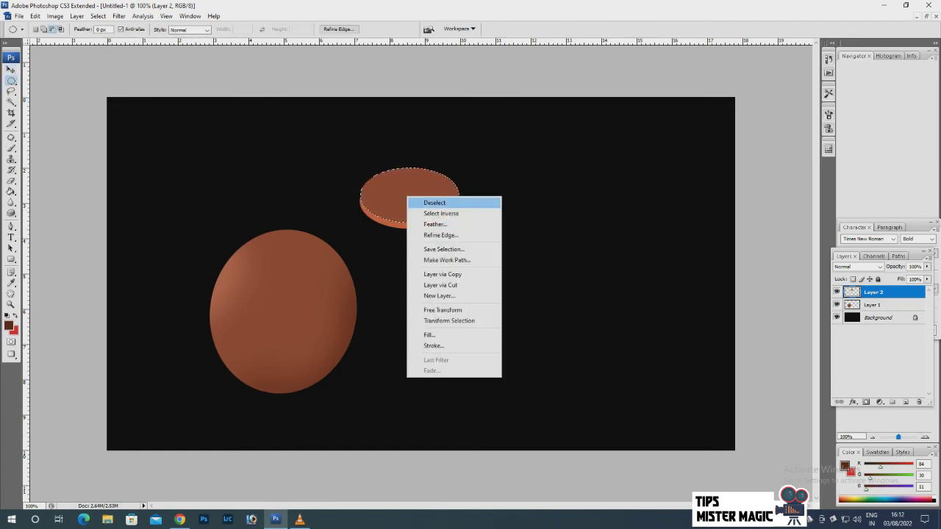
left_click(395, 181)
right_click(395, 181)
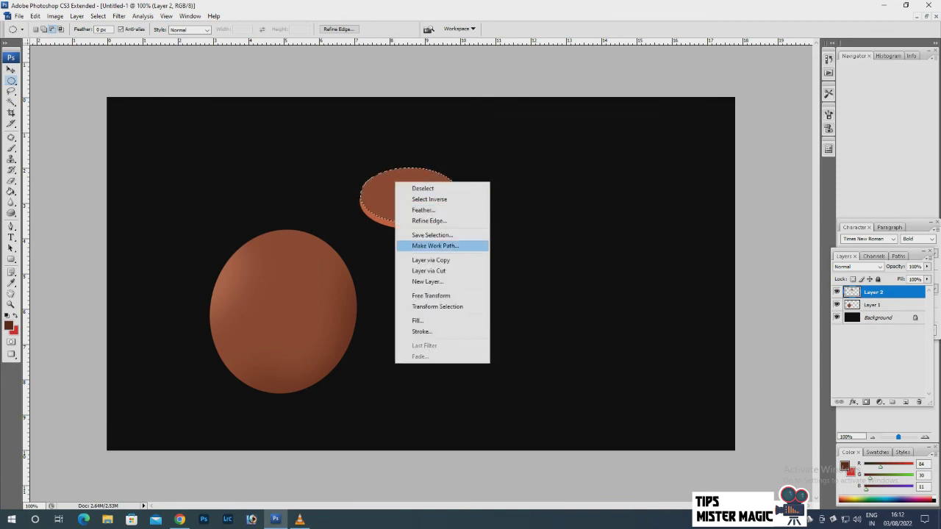
left_click(426, 307)
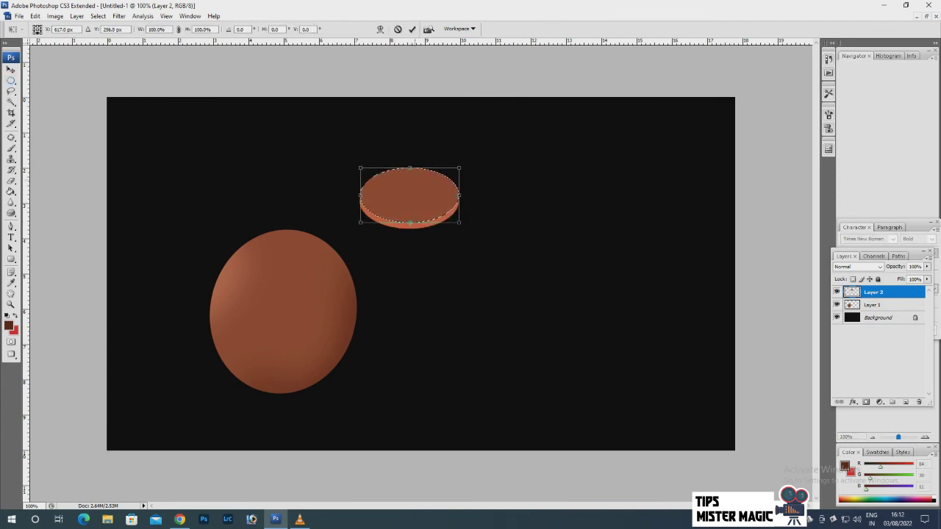
left_click_drag(410, 168, 409, 173)
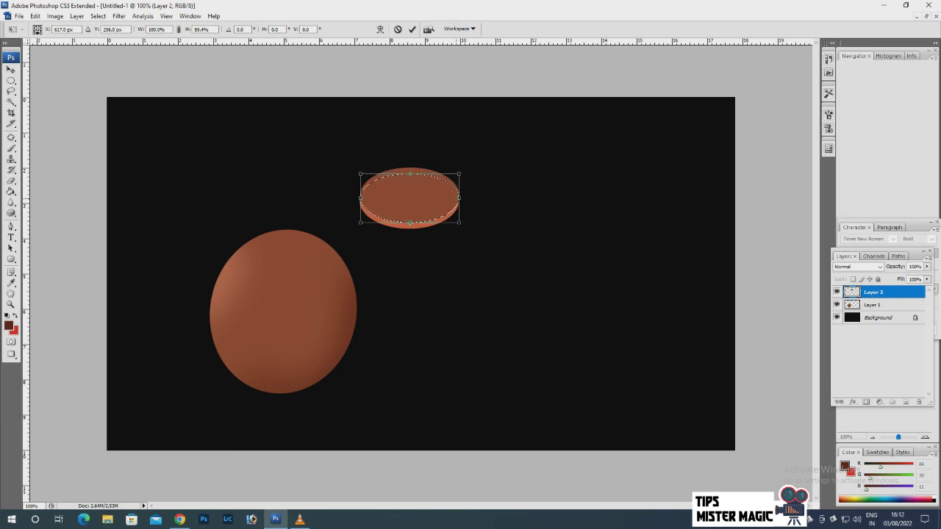
left_click_drag(459, 197, 455, 198)
key("Return")
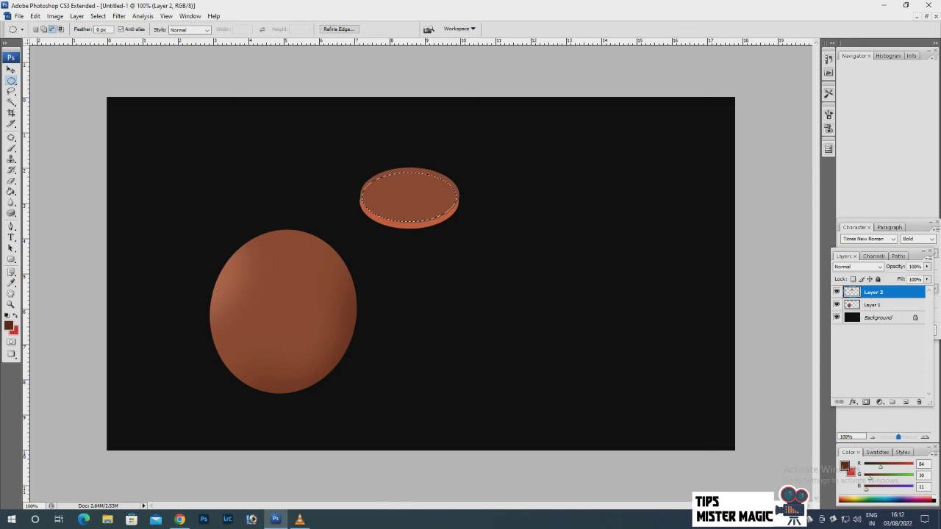
Brush dark brown 92/40/22 (#5c2816) inside the selection, then deselect.
left_click(9, 325)
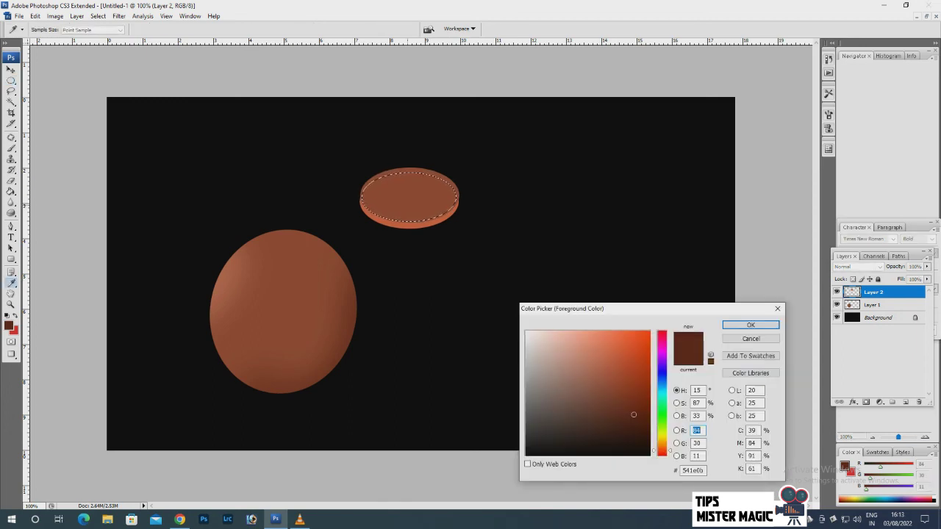
left_click(611, 387)
left_click(620, 409)
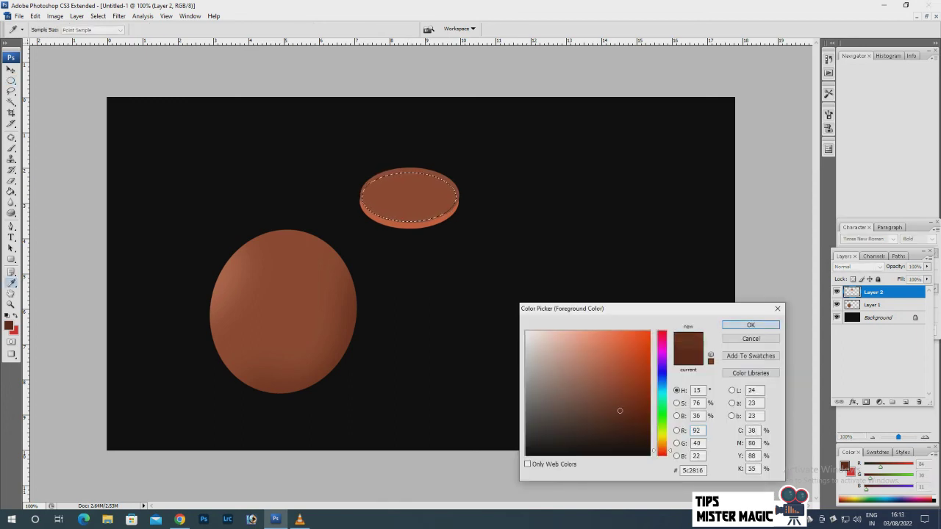
left_click(751, 325)
key("b")
mouse_move(375, 221)
left_mouse_down()
mouse_move(411, 233)
mouse_move(426, 216)
mouse_move(426, 243)
left_mouse_up()
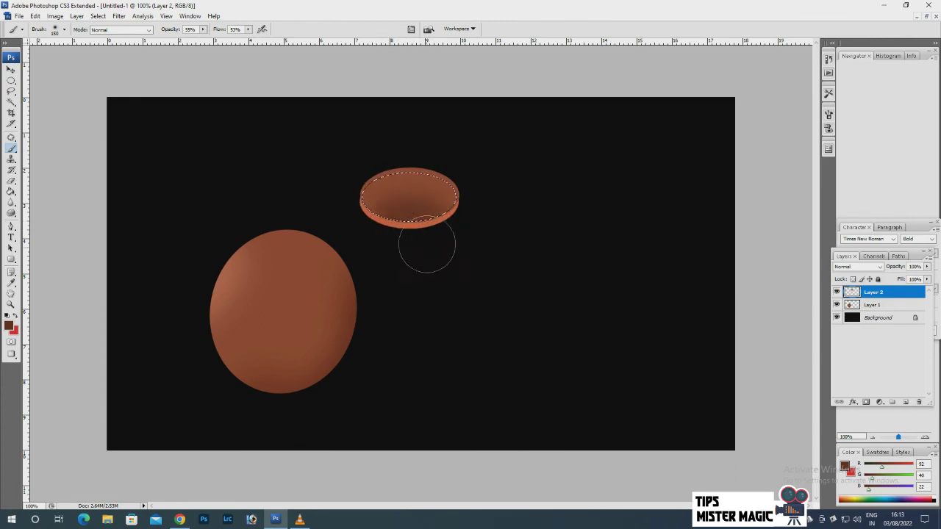
key("ctrl+d")
Move the rim onto the pot, rotating it about 30° and scaling it to 76%.
left_click(11, 69)
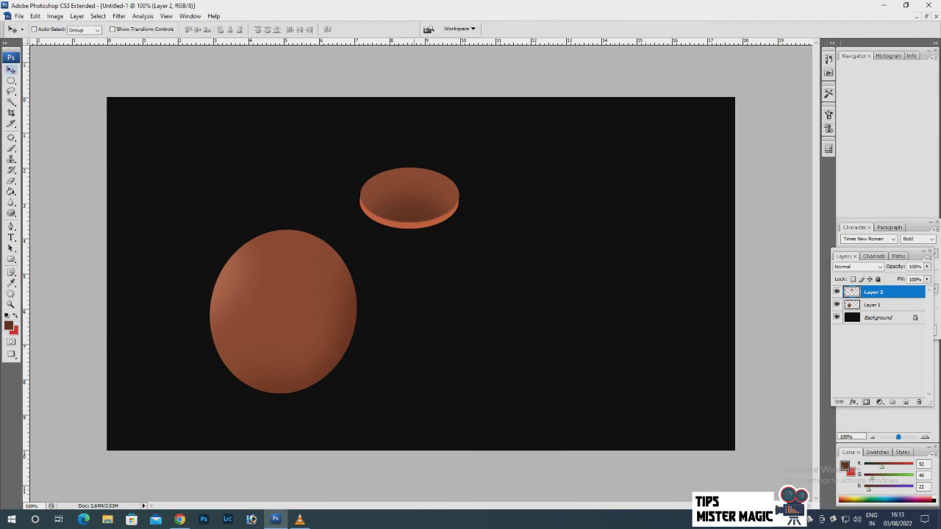
left_click_drag(409, 197, 321, 225)
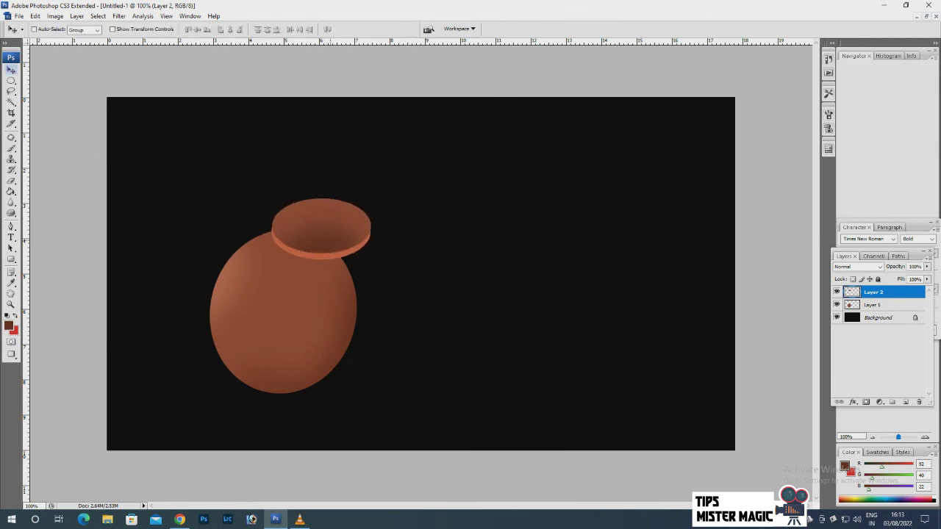
key("ctrl+t")
mouse_move(386, 198)
left_mouse_down()
mouse_move(389, 235)
mouse_move(372, 240)
left_mouse_up()
key("Return")
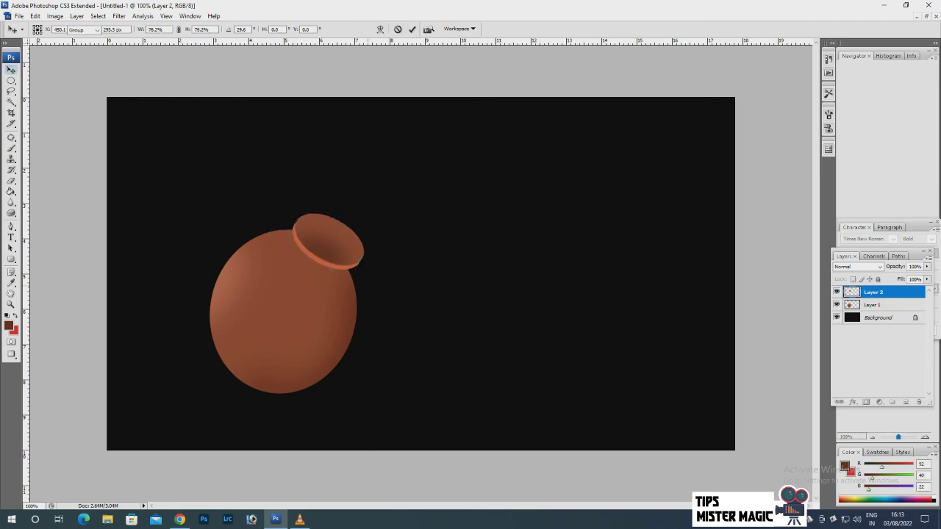
Nudge the rim down and left, then toggle its visibility to compare the pot.
key("Left")
key("Down")
key("Left")
key("Down")
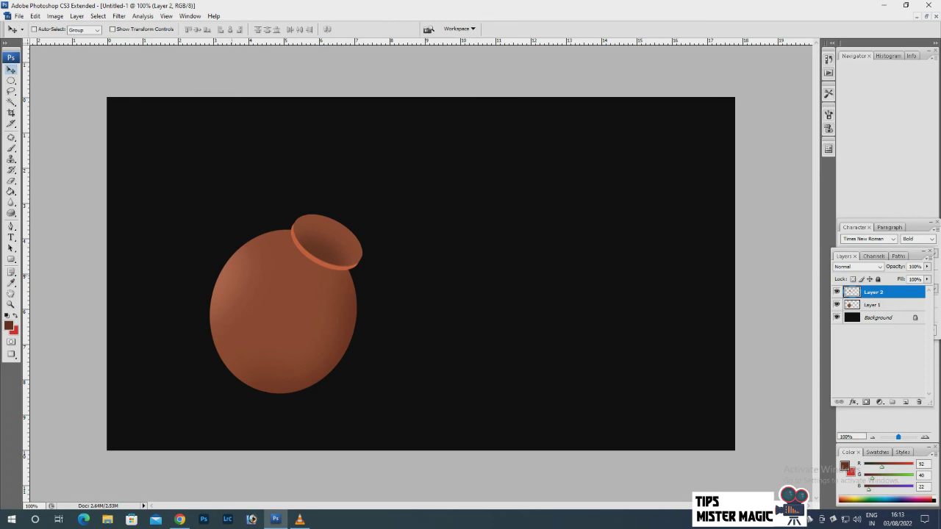
left_click(837, 292)
left_click(836, 292)
left_click(836, 291)
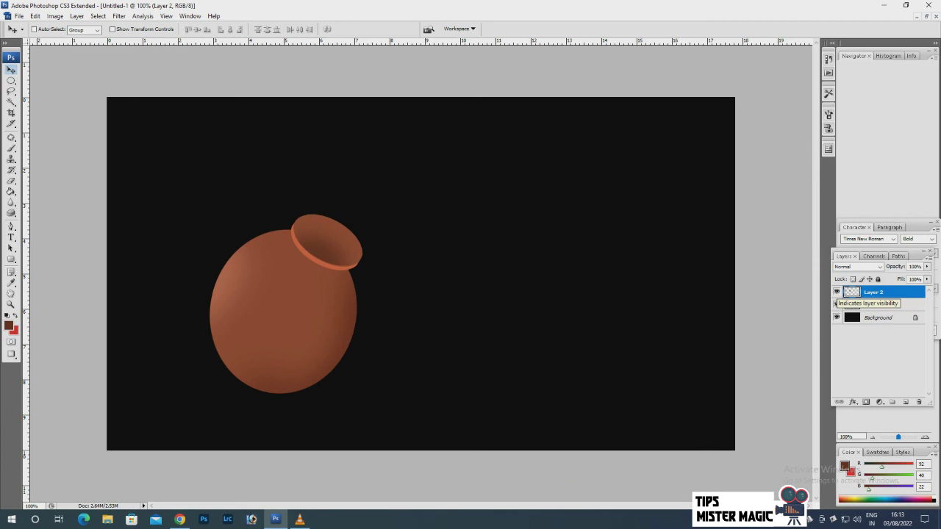
Select Layer 2, shift the rim slightly left and down, then make Layer 1 active.
right_click(320, 233)
left_click(336, 239)
left_click_drag(328, 242, 325, 244)
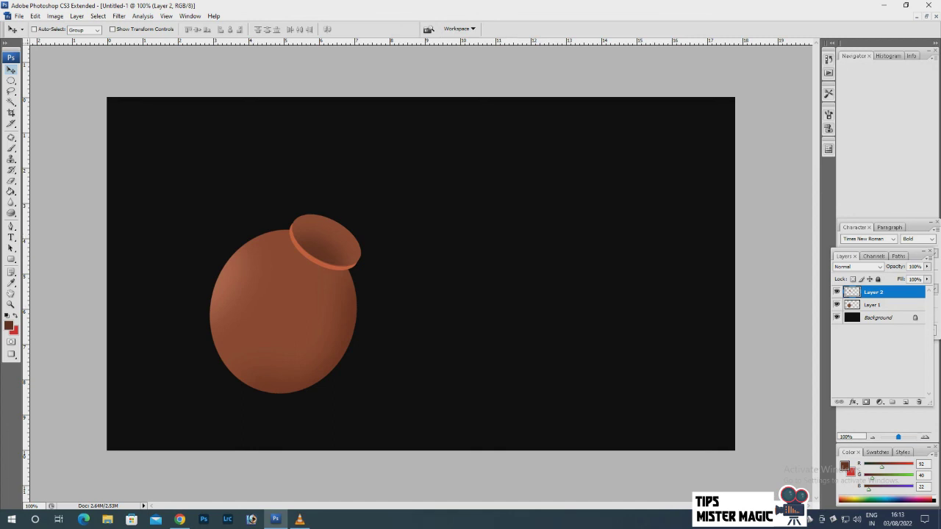
key("alt+bracketleft")
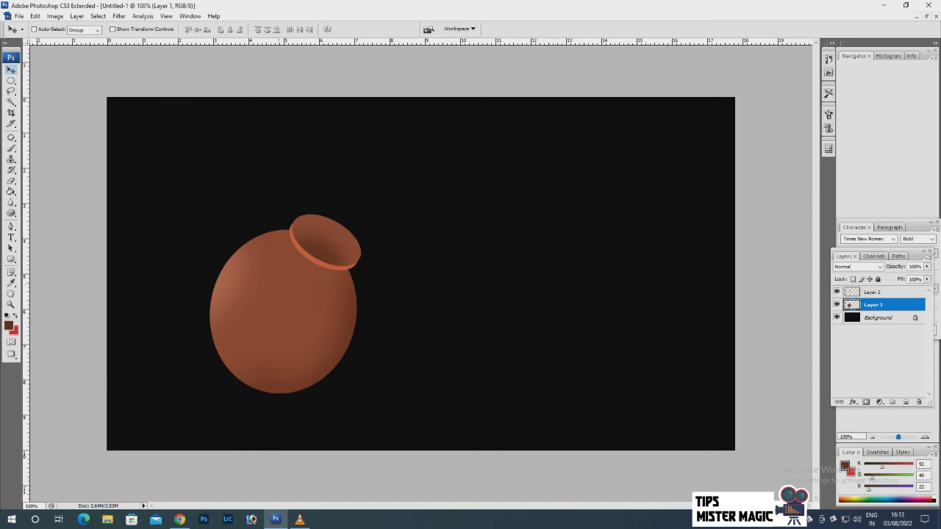
Load the pot body as a selection and brush dark brown over its right side.
left_click(852, 305, "ctrl")
left_click(11, 283)
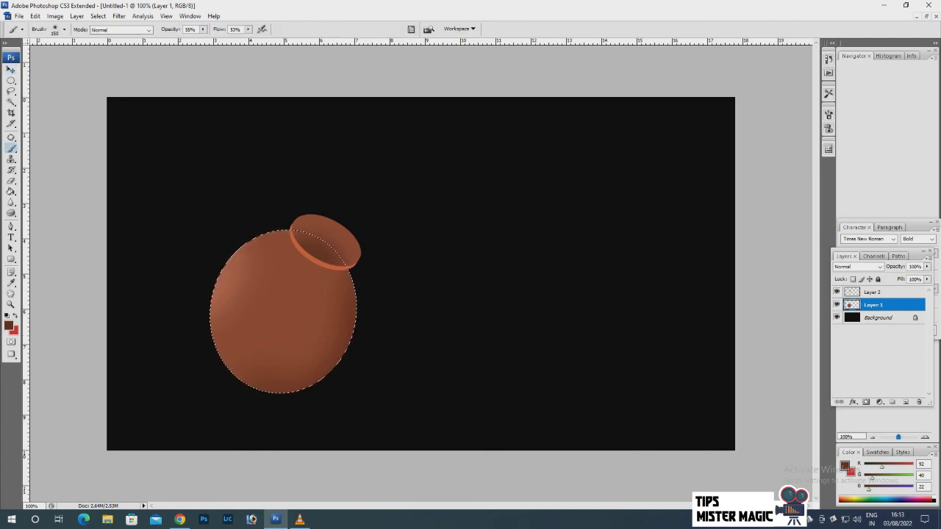
left_click(9, 325)
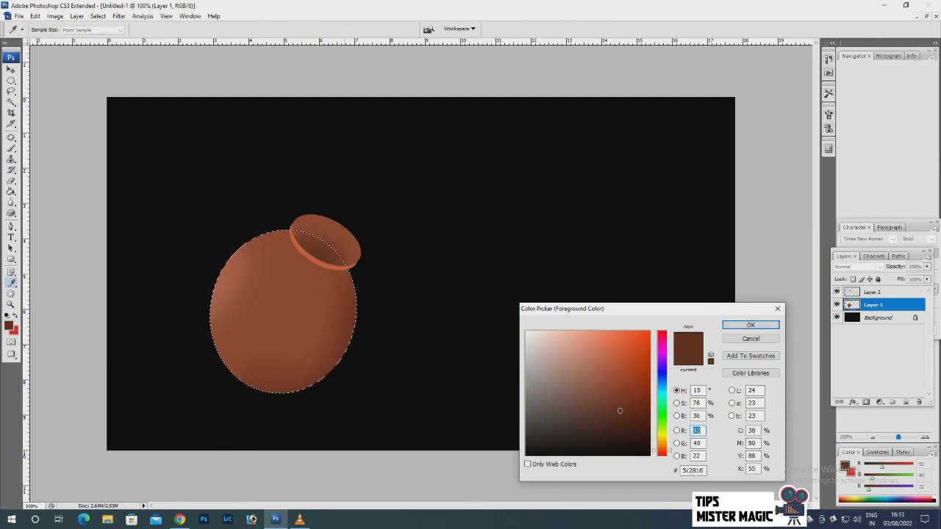
mouse_move(620, 411)
left_mouse_down()
mouse_move(615, 393)
mouse_move(632, 418)
left_mouse_up()
left_click(750, 324)
key("b")
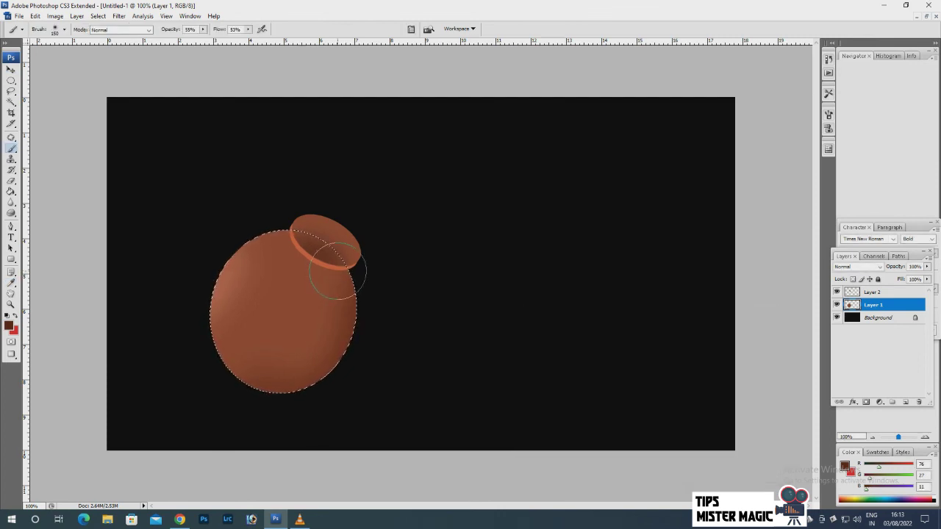
left_click_drag(338, 271, 368, 279)
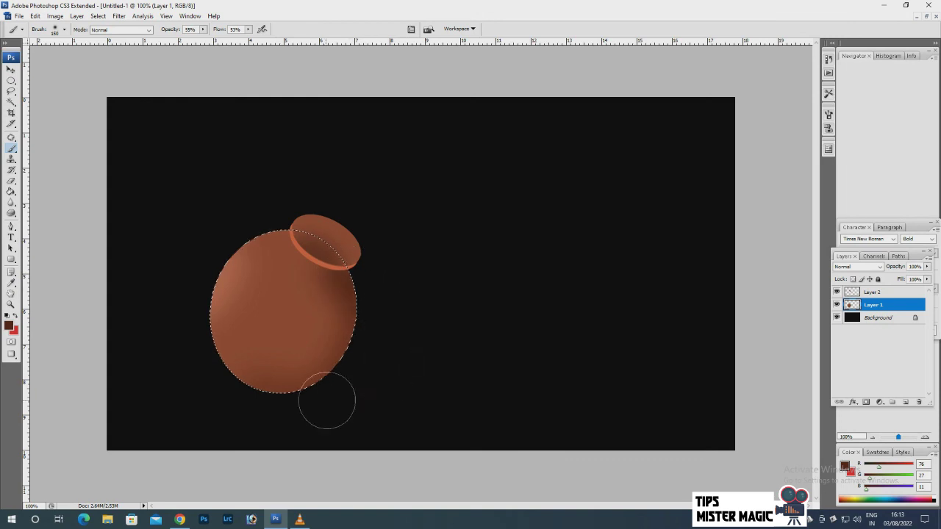
Pick a lighter reddish brown for the top, shrink the brush, and clear the selection.
left_click(11, 283)
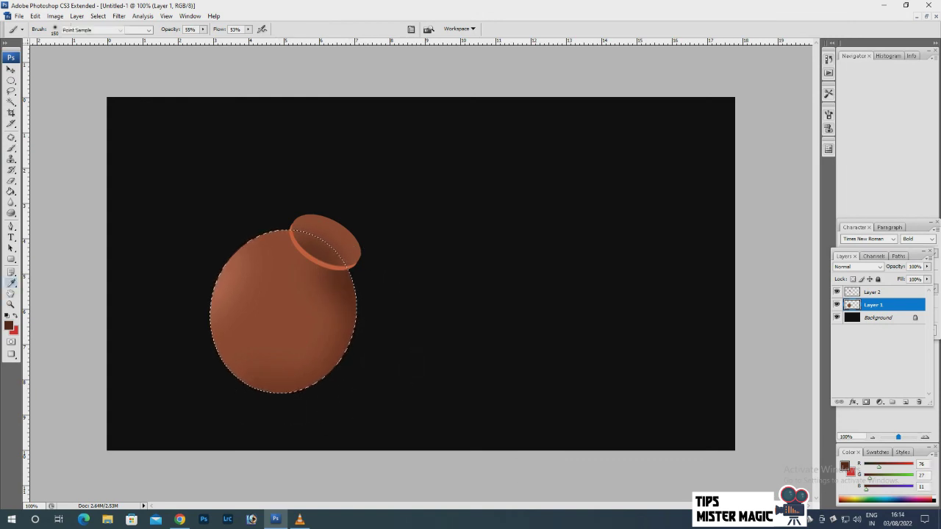
left_click(9, 324)
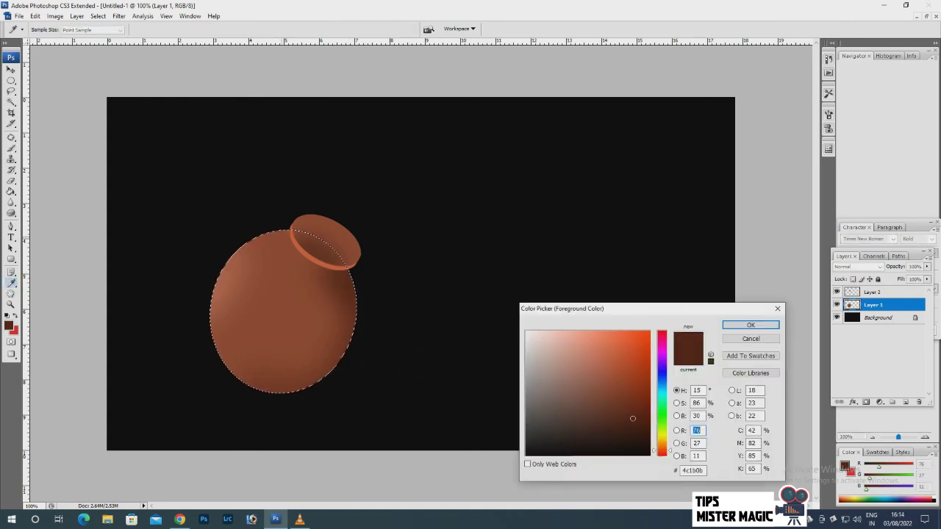
left_click(604, 375)
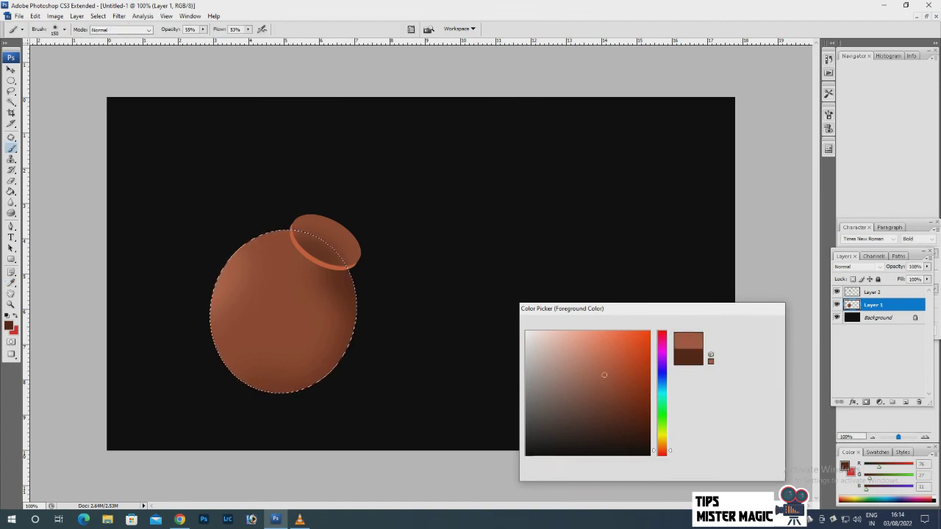
left_click(749, 324)
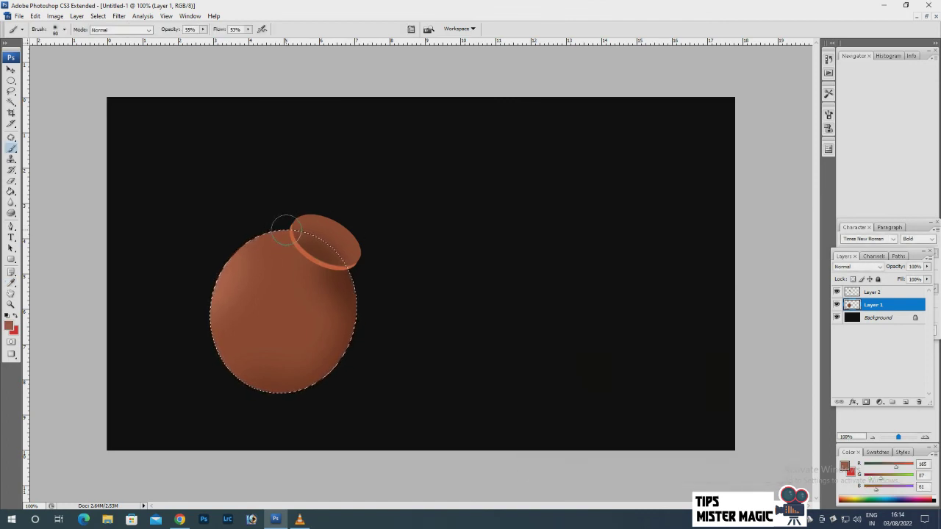
key("bracketleft")
key("bracketleft")
key("ctrl+d")
key("v")
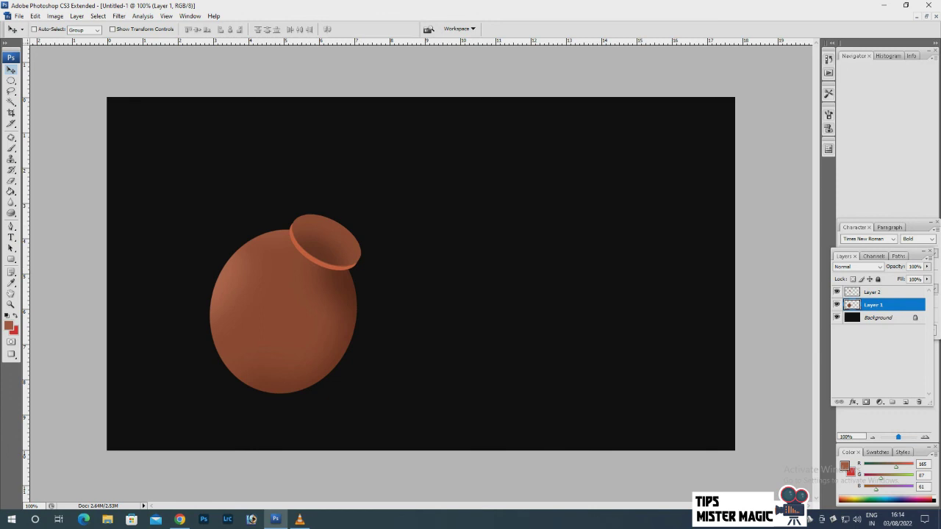
Select Layer 2 and shift the rim slightly left and up.
right_click(319, 236)
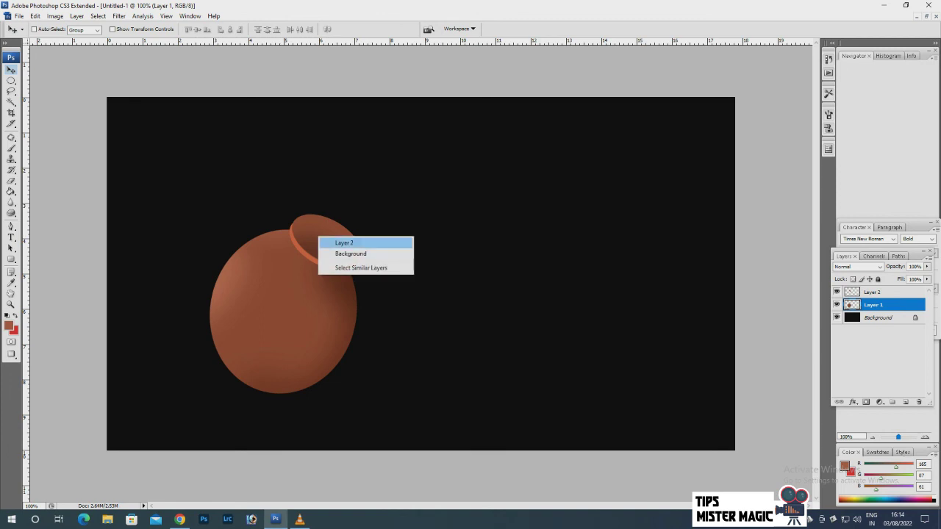
left_click(332, 240)
left_click_drag(330, 244, 326, 242)
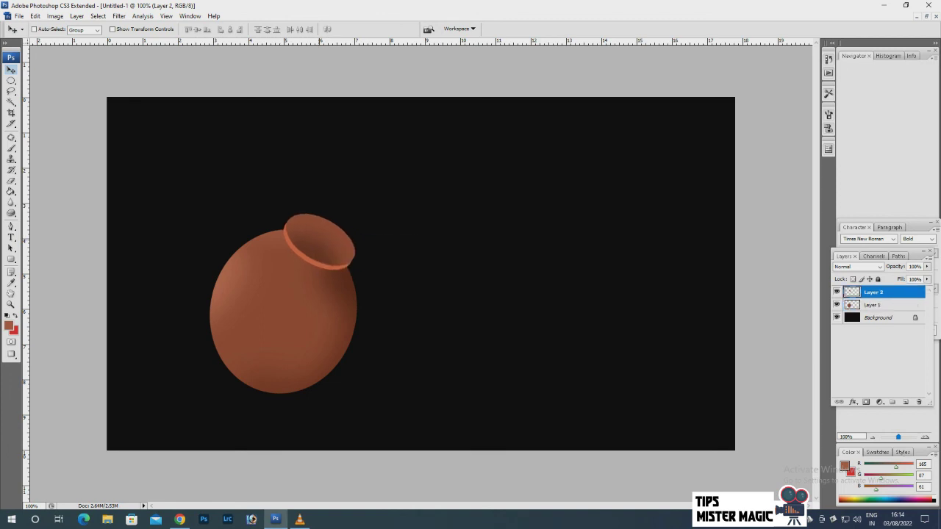
key("Up")
key("Up")
key("Up")
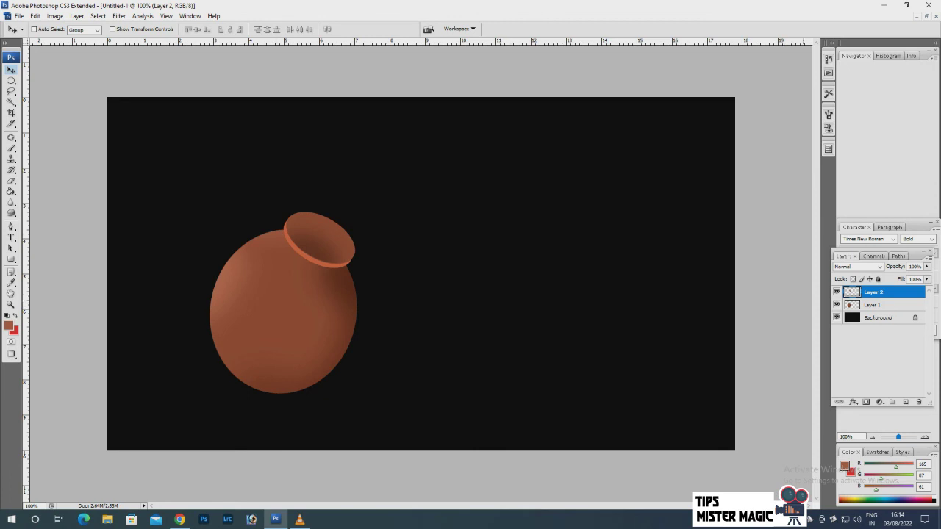
Move body and rim together slightly up, compare rim visibility, then reselect only Layer 2.
left_click(873, 305, "shift")
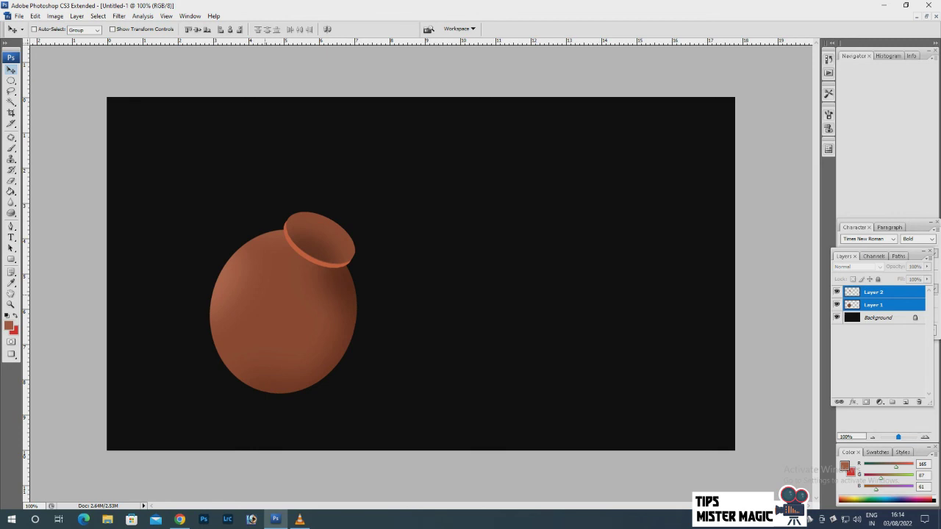
left_click_drag(283, 316, 287, 302)
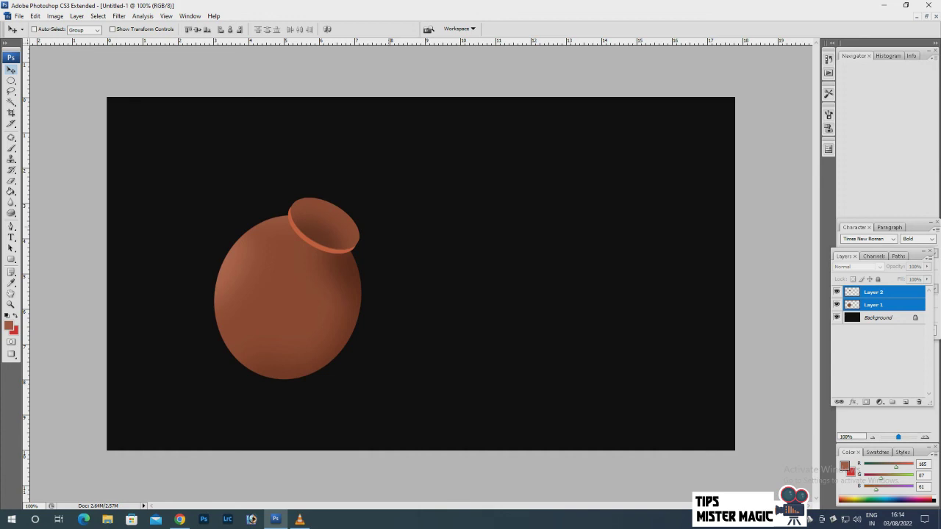
left_click(836, 292)
left_click(836, 292)
left_click(836, 292)
left_click(836, 292)
right_click(325, 224)
left_click(345, 229)
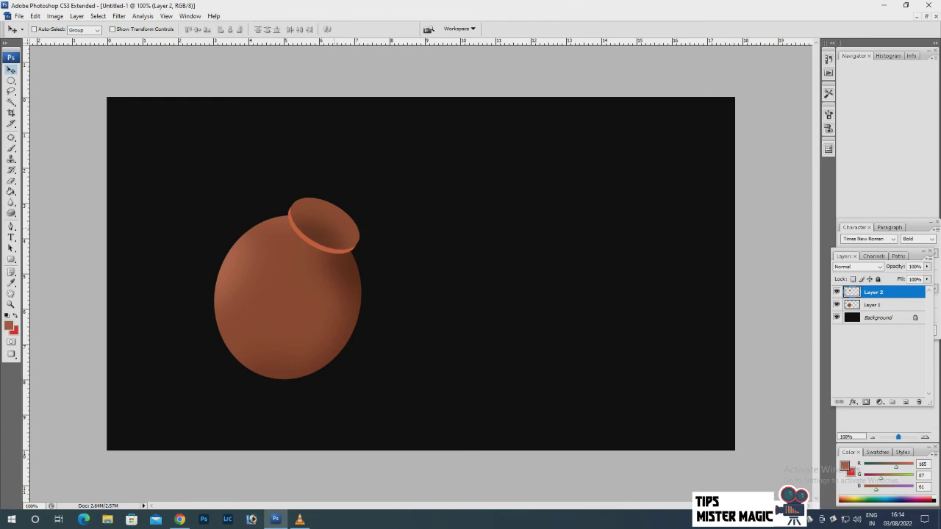
Add an empty Layer 3 above Layer 1 and merge it into Layer 1.
right_click(456, 253)
left_click(482, 259)
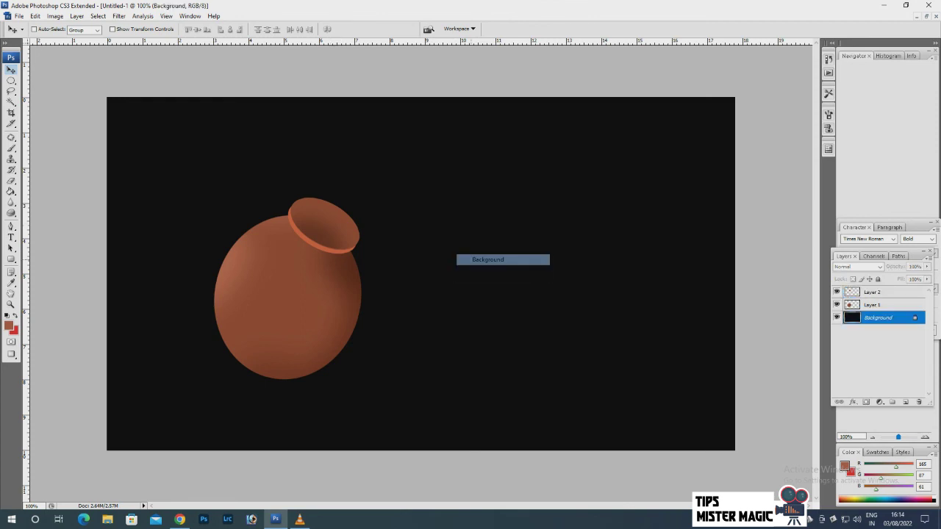
key("alt+bracketright")
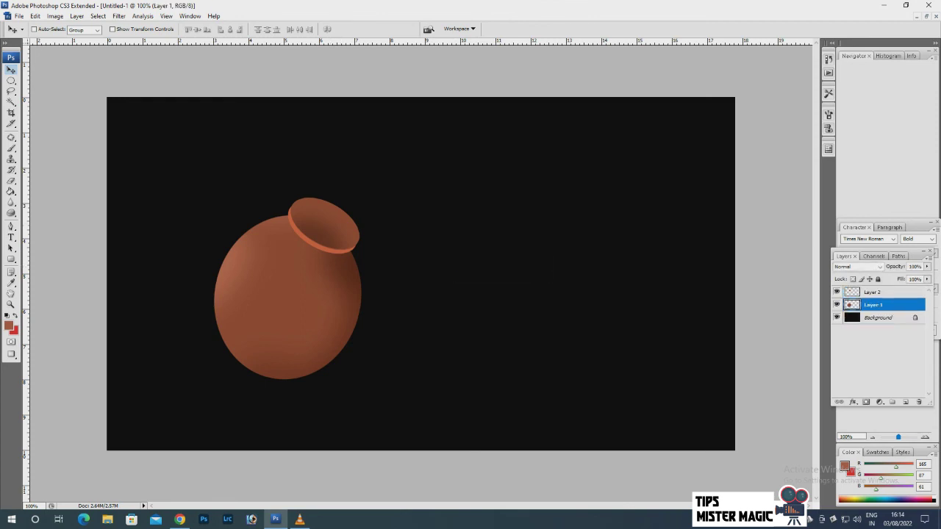
key("ctrl+shift+n")
key("Return")
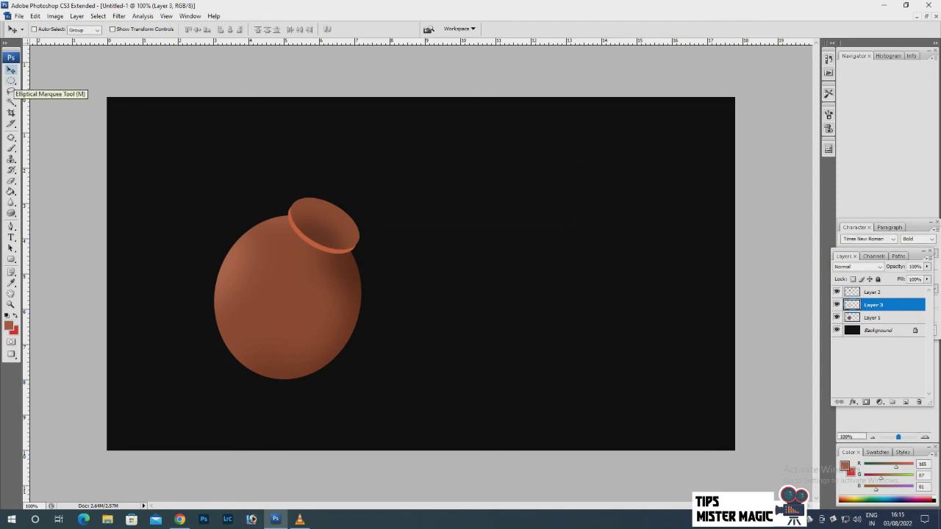
left_click(11, 80)
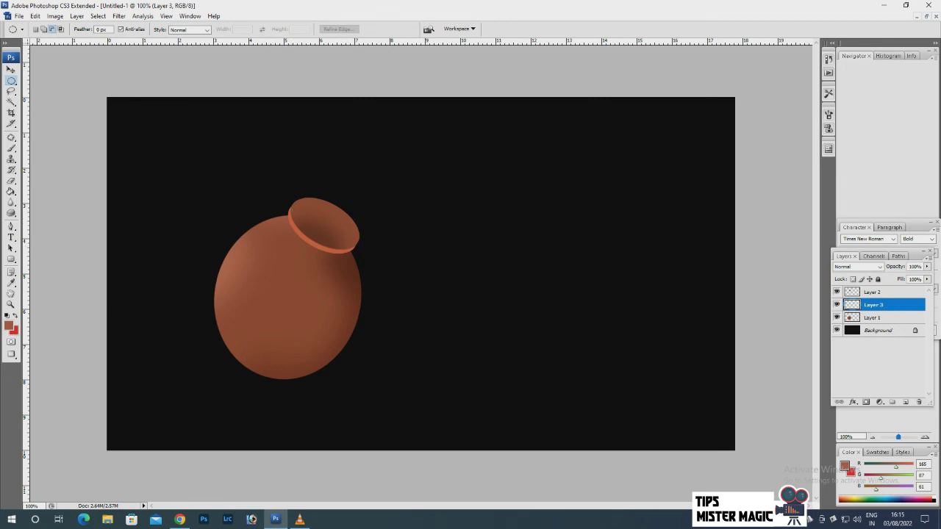
left_click(11, 70)
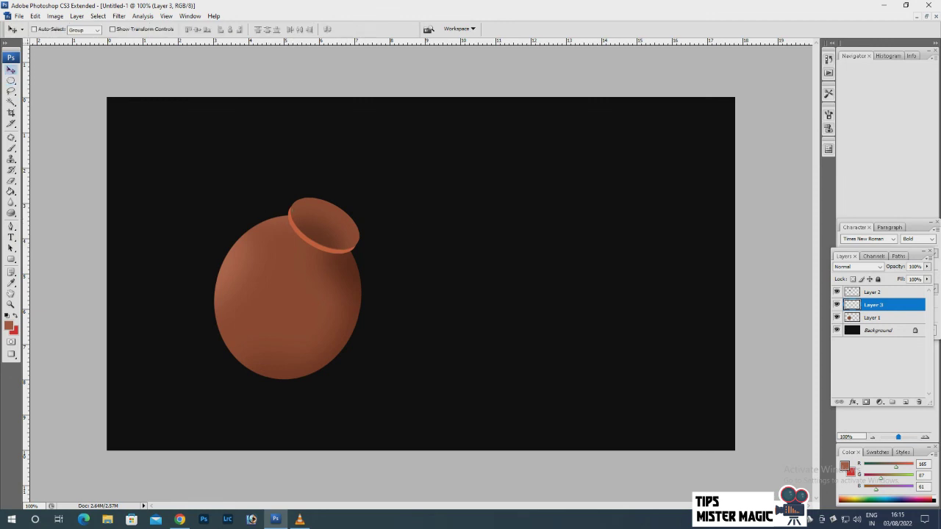
key("ctrl+e")
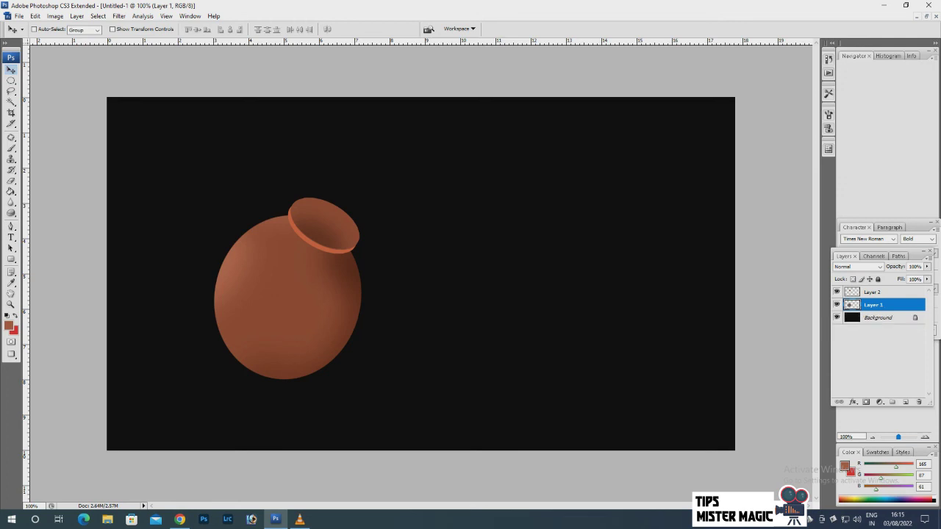
Group Layer 1 and Layer 2 into Group 1 and select the group.
key("shift+alt+bracketright")
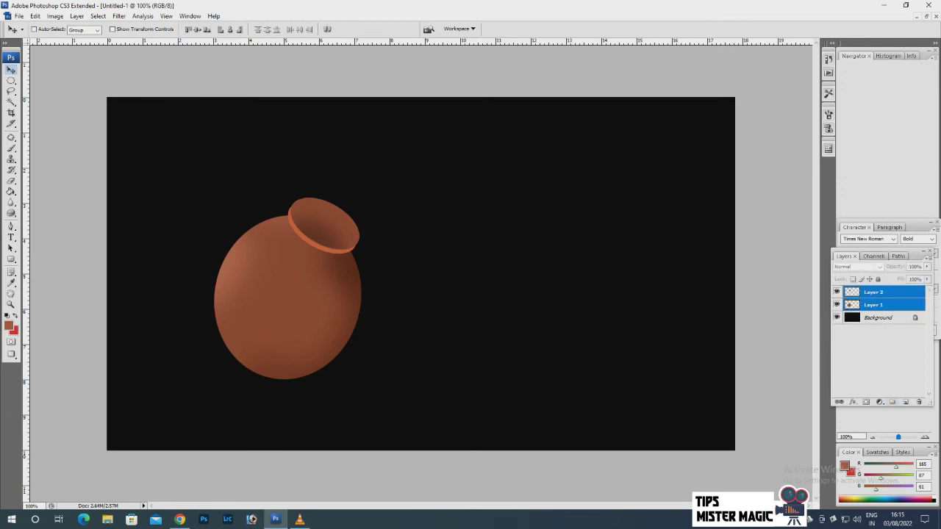
key("ctrl+g")
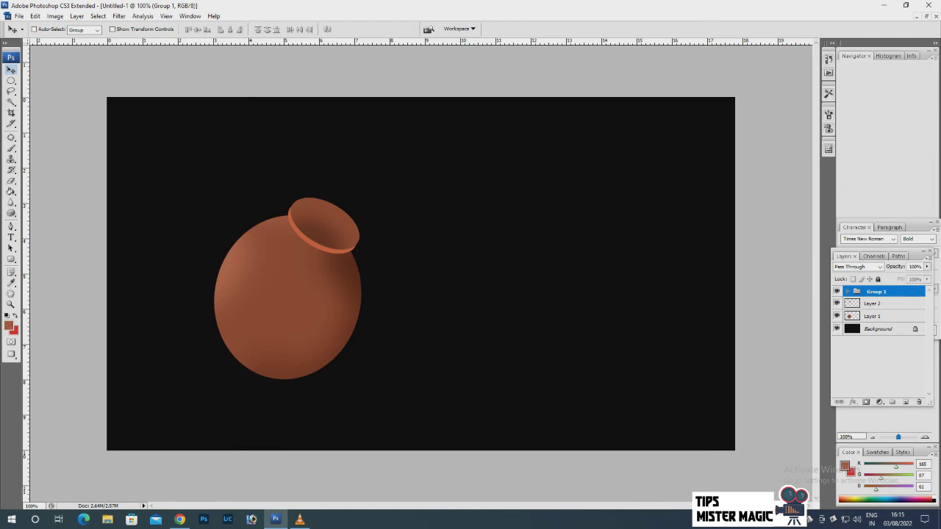
key("alt+bracketleft")
key("shift+alt+bracketleft")
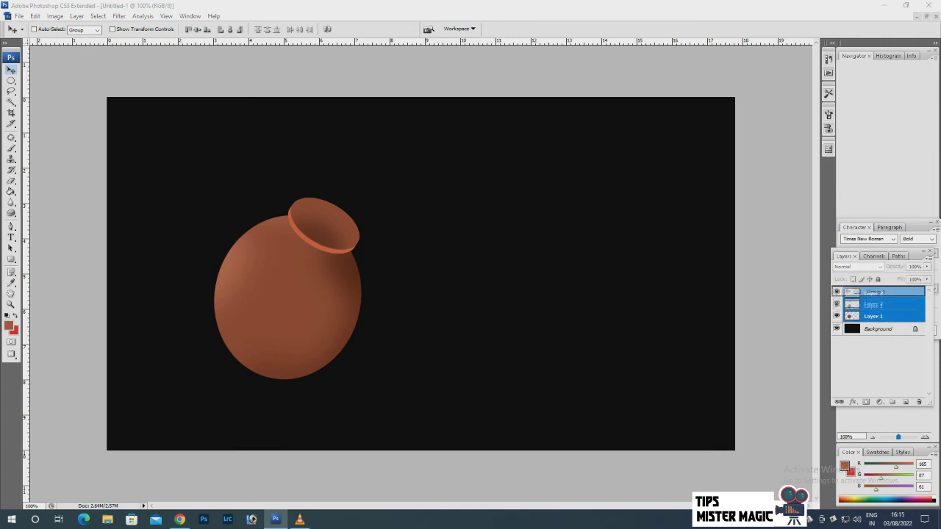
key("alt+bracketright")
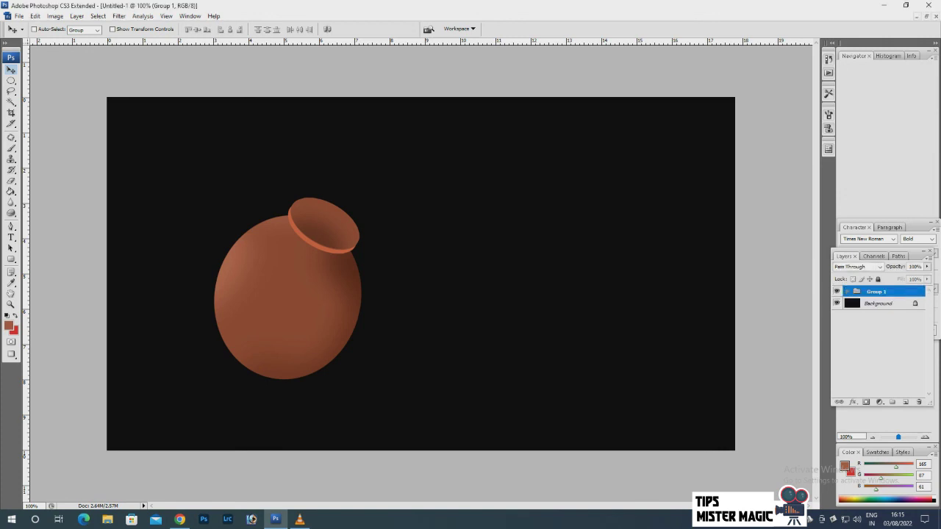